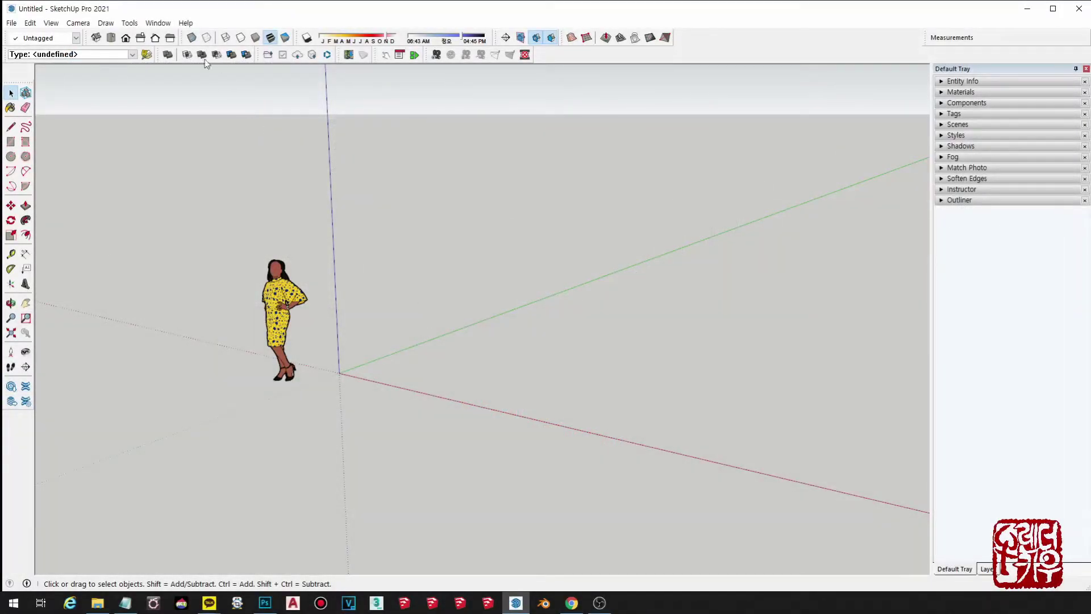
# Step: Glance at the Window menu, then start File > New From Template
pyautogui.click(158, 24)
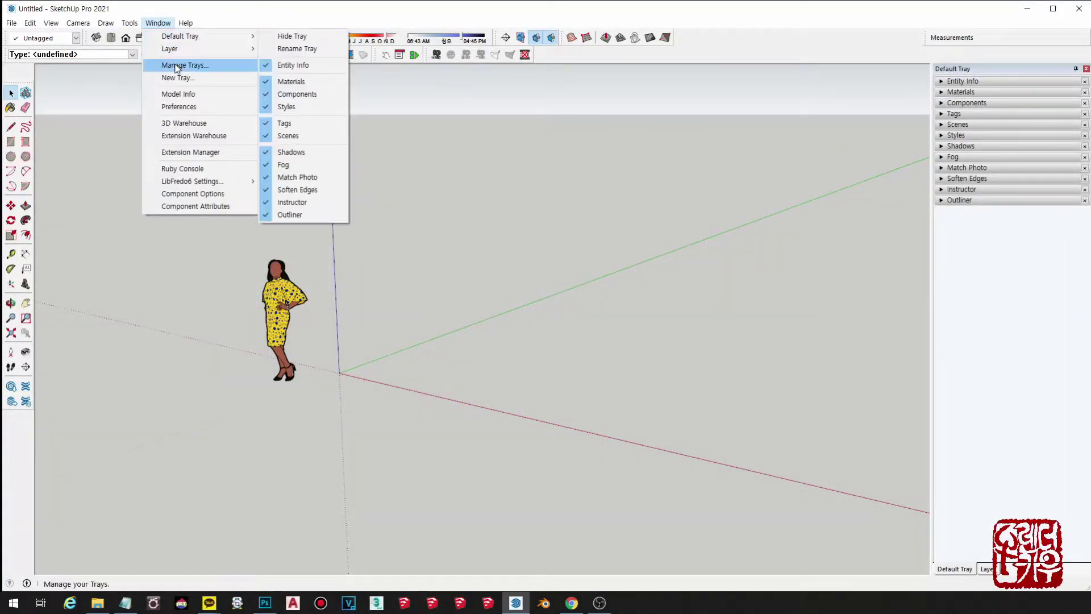
pyautogui.click(94, 115)
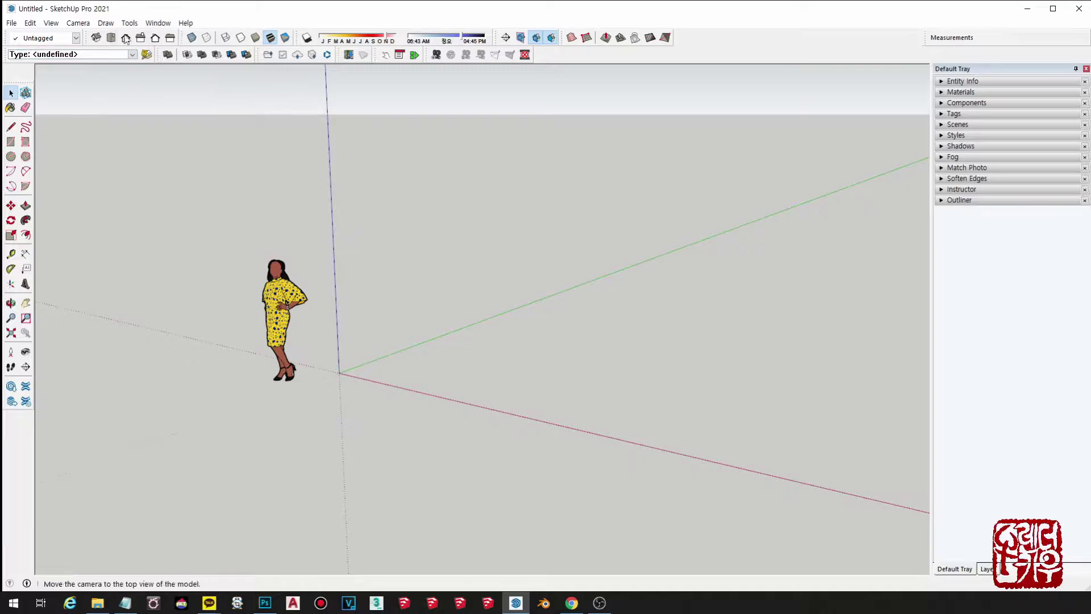
pyautogui.click(11, 23)
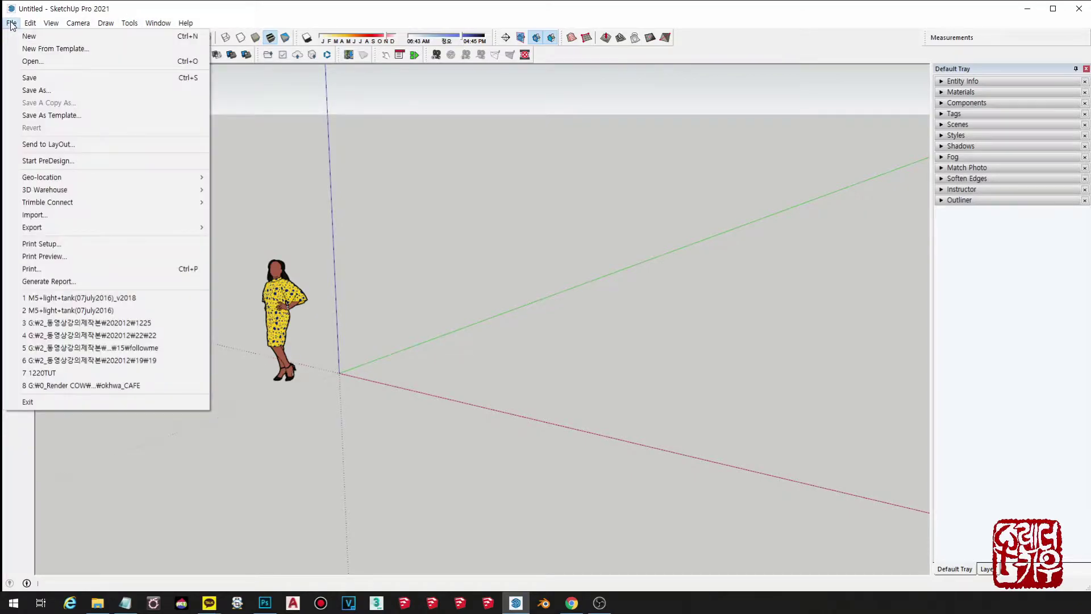
pyautogui.click(39, 49)
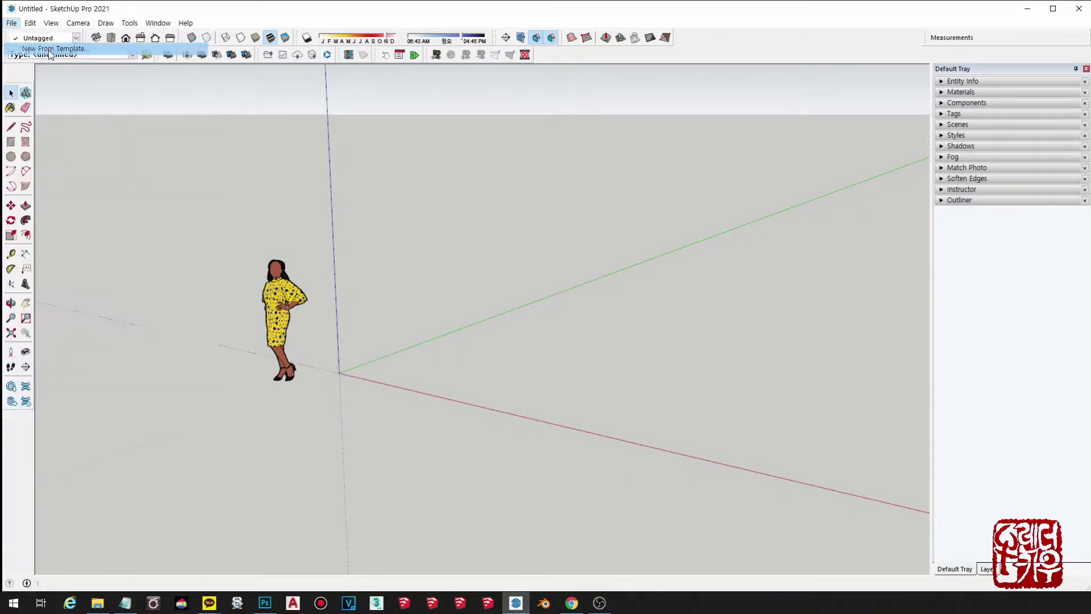
# Step: After browsing My templates, pick the Architectural Millimeters default template
pyautogui.moveTo(452, 121); pyautogui.dragTo(470, 119)
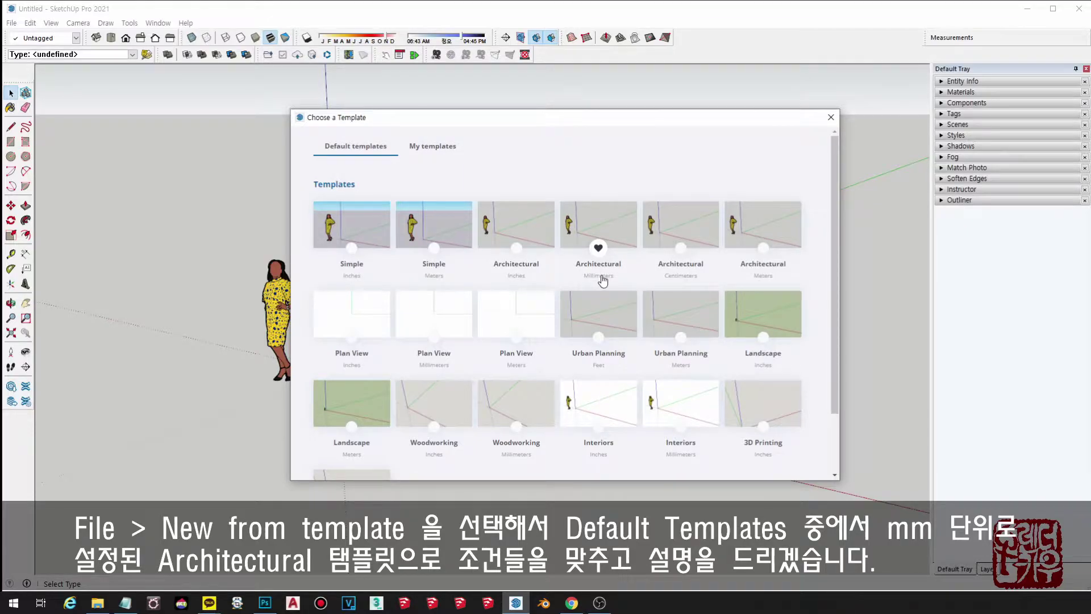
pyautogui.click(446, 147)
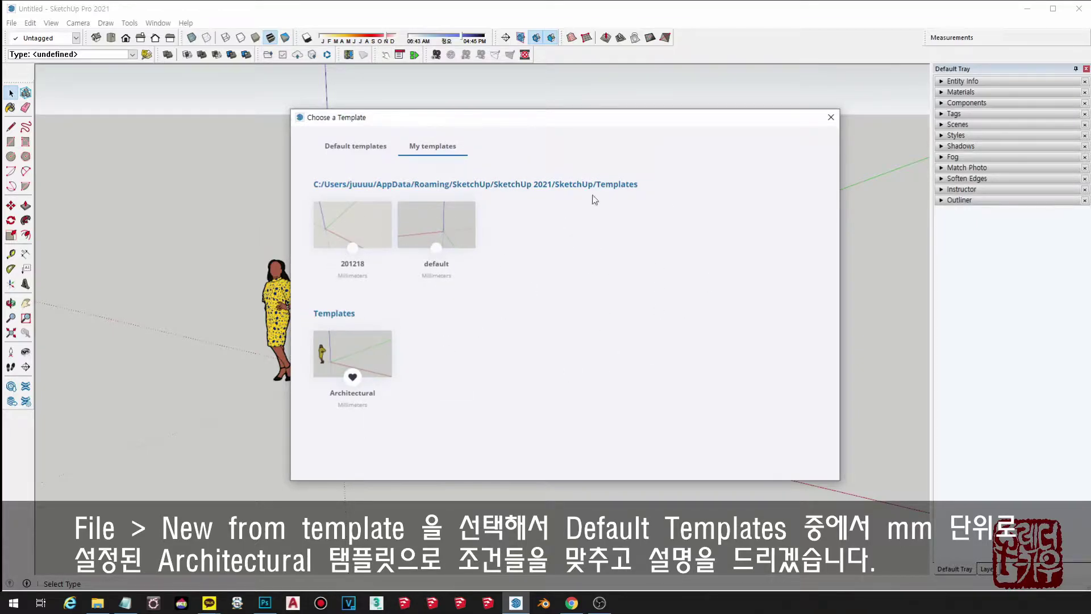
pyautogui.click(340, 149)
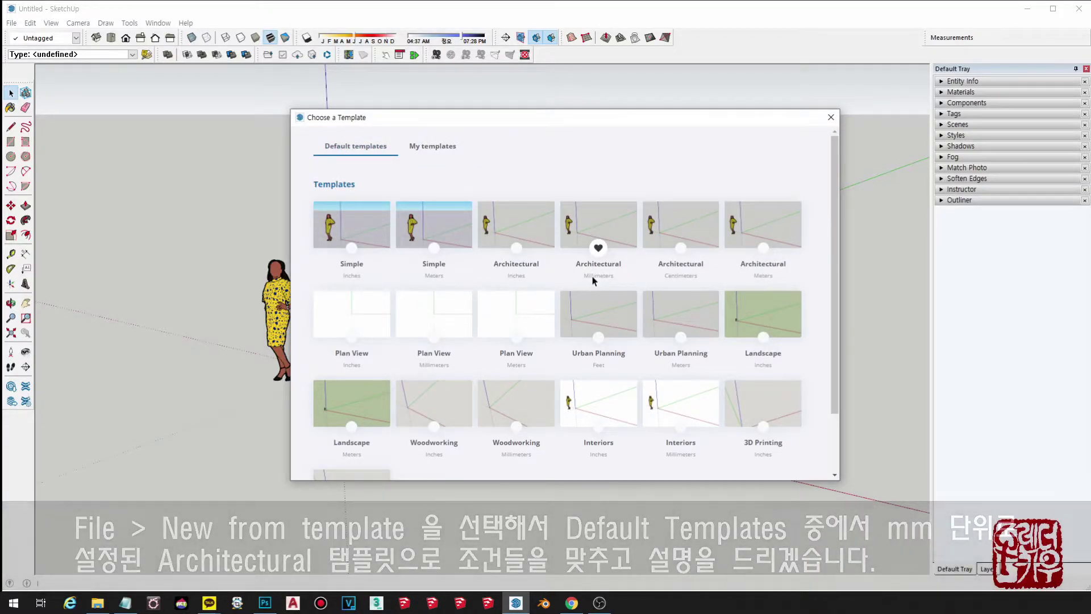
pyautogui.click(592, 275)
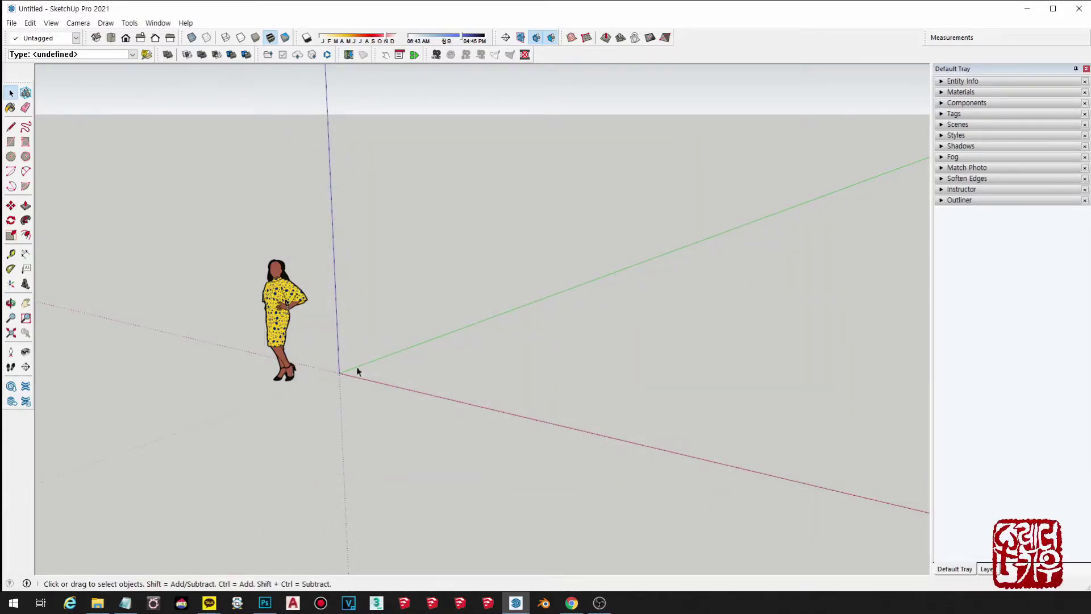
# Step: Review the Default Tray's panels in Manage Trays, leaving them unchanged
pyautogui.moveTo(229, 174); pyautogui.dragTo(256, 217)
pyautogui.click(151, 26)
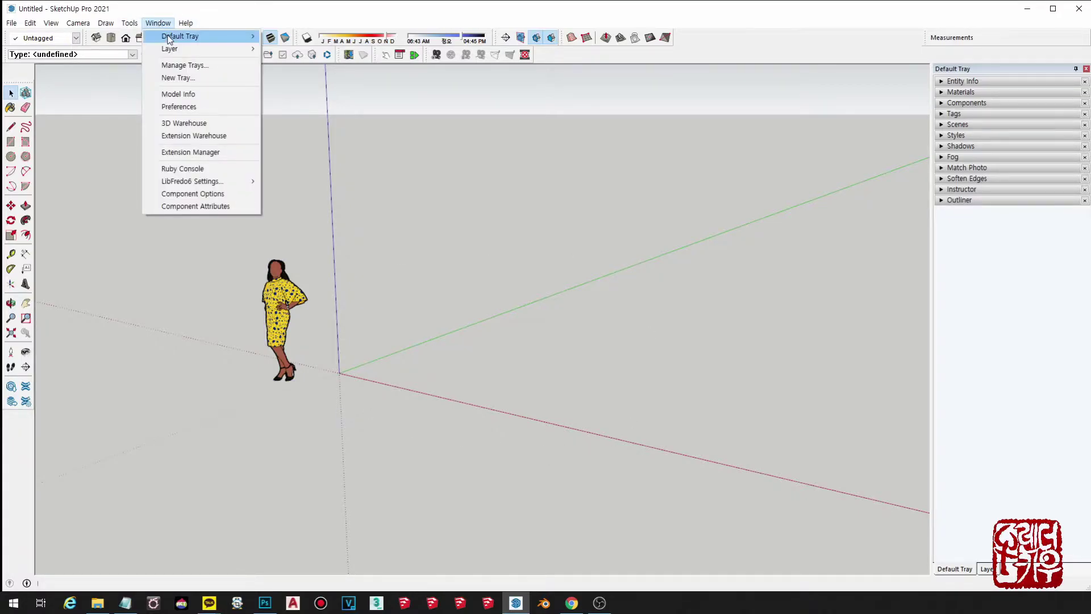
pyautogui.moveTo(179, 36)
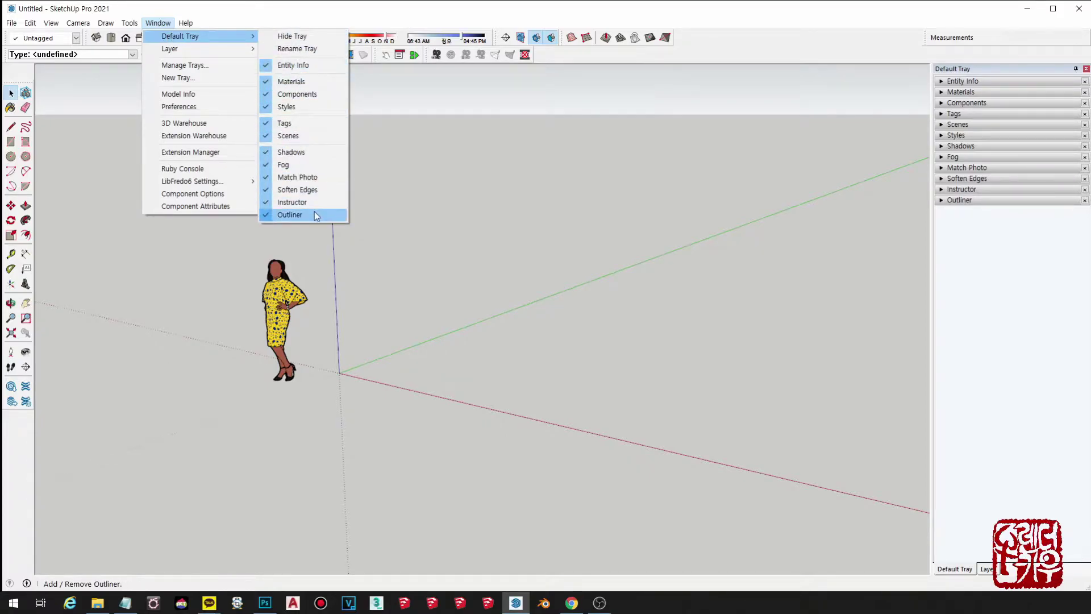
pyautogui.click(961, 300)
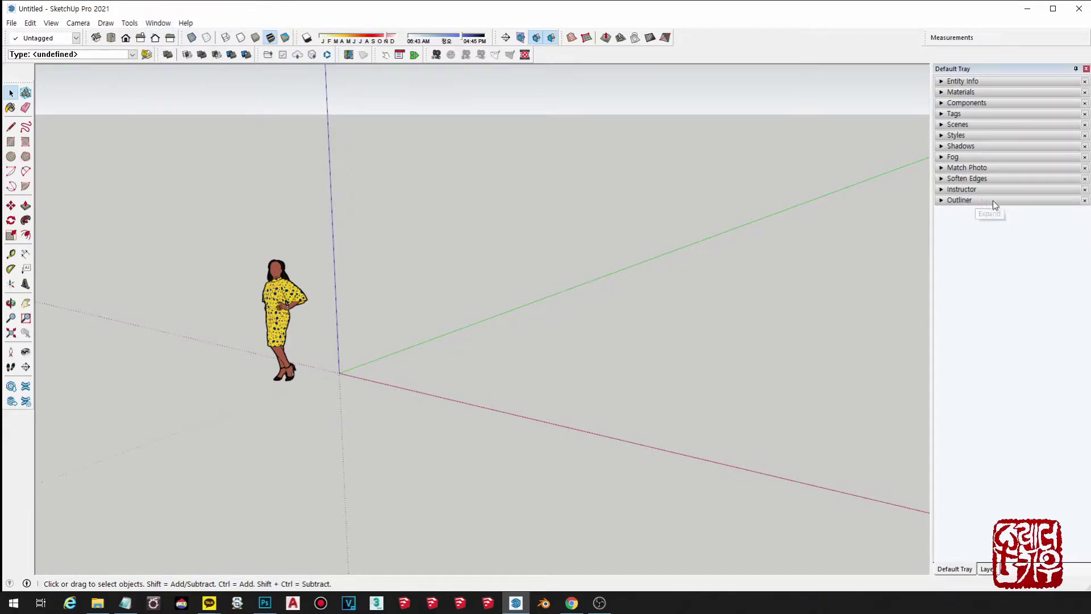
pyautogui.click(158, 23)
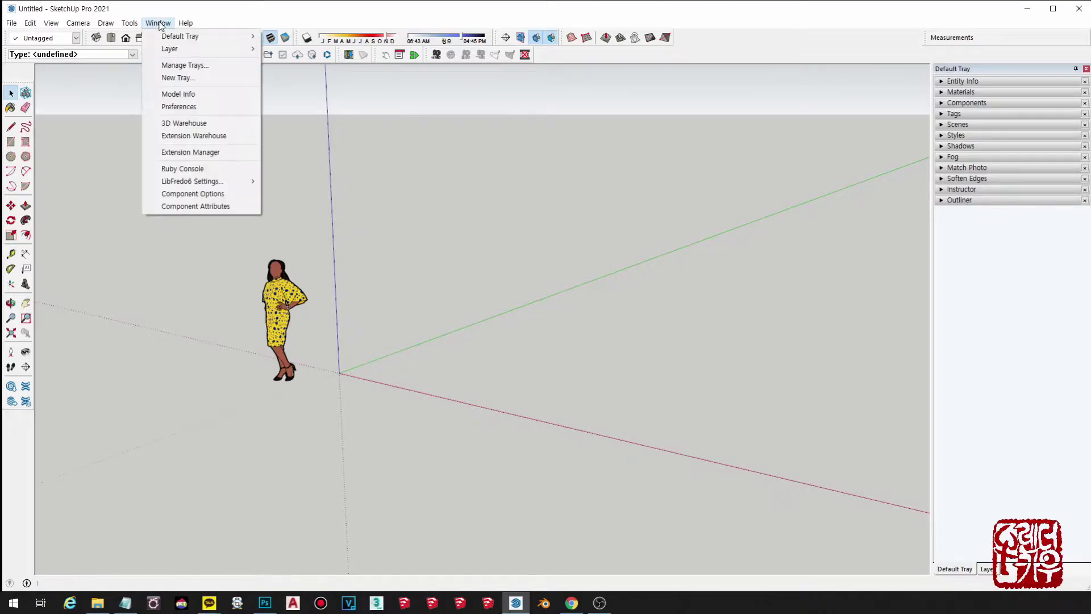
pyautogui.click(183, 64)
pyautogui.click(460, 243)
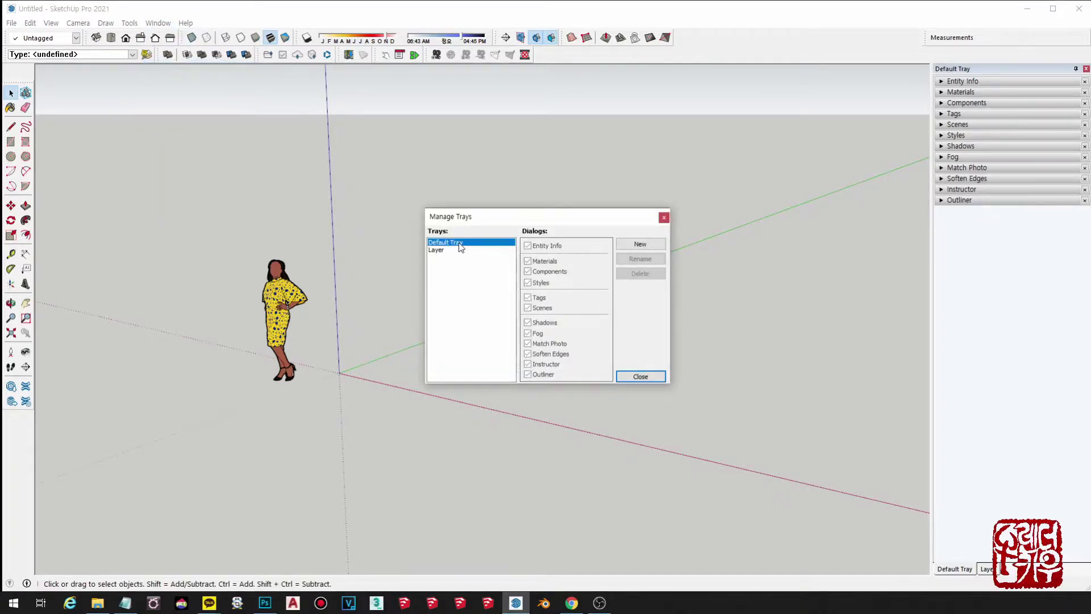
pyautogui.click(647, 378)
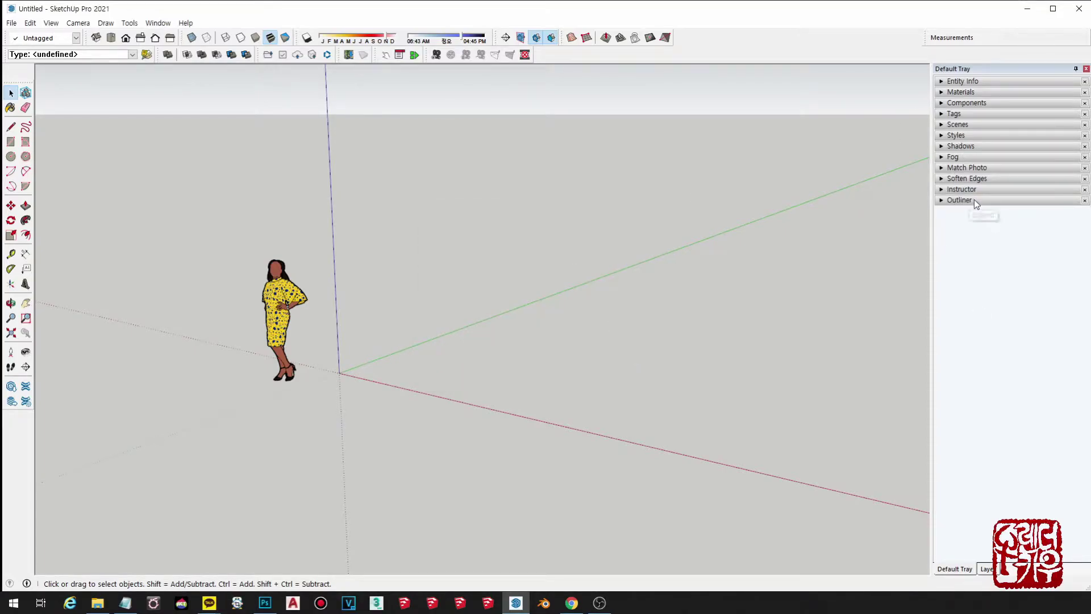
# Step: Move Outliner to the tray top and back down, then expand Entity Info
pyautogui.moveTo(975, 199); pyautogui.dragTo(966, 76)
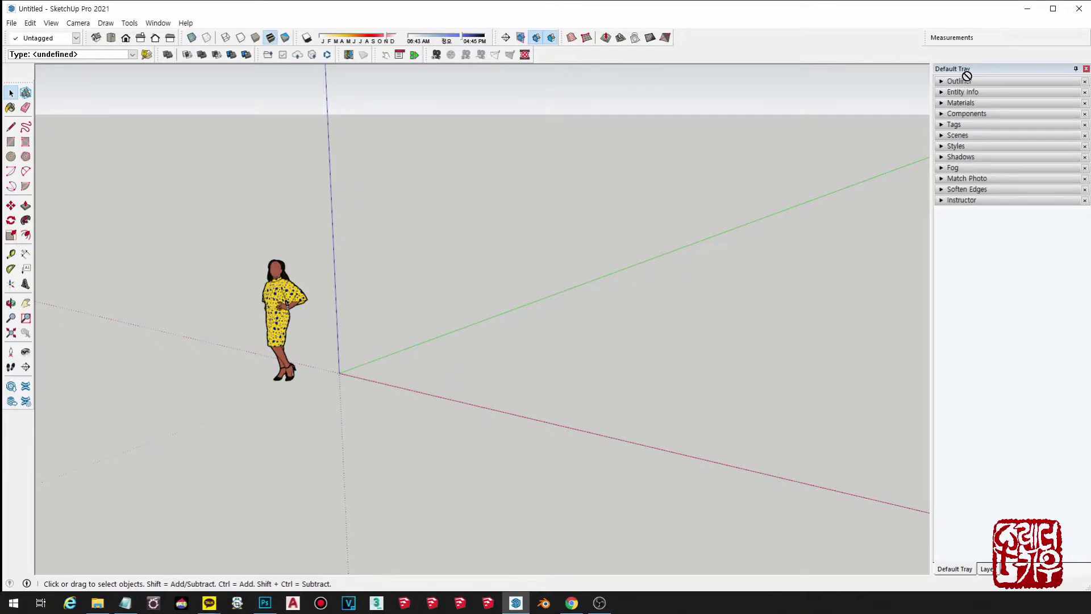
pyautogui.click(994, 80)
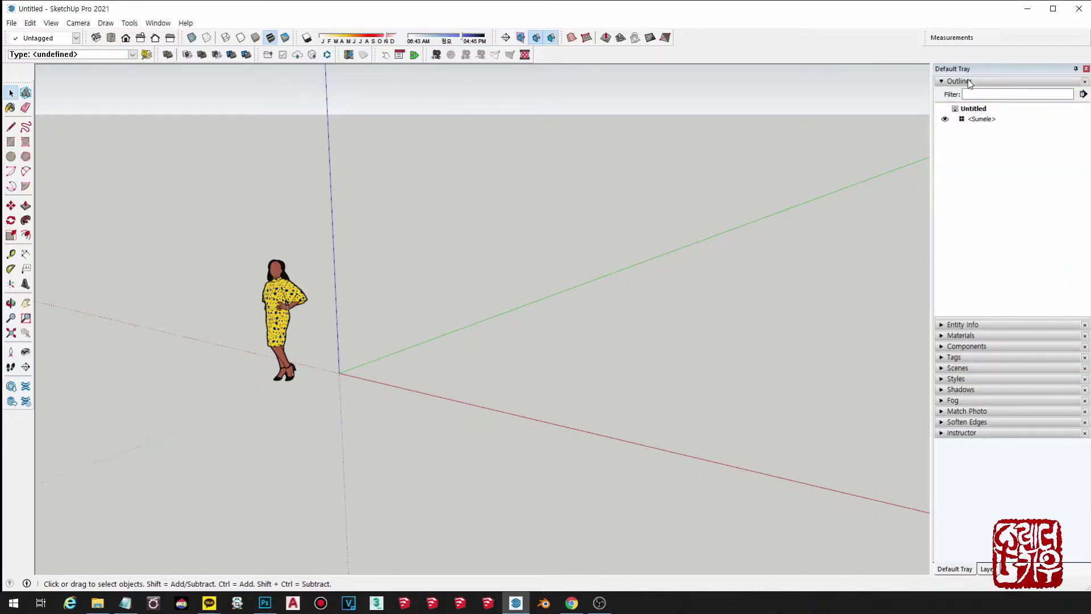
pyautogui.click(975, 81)
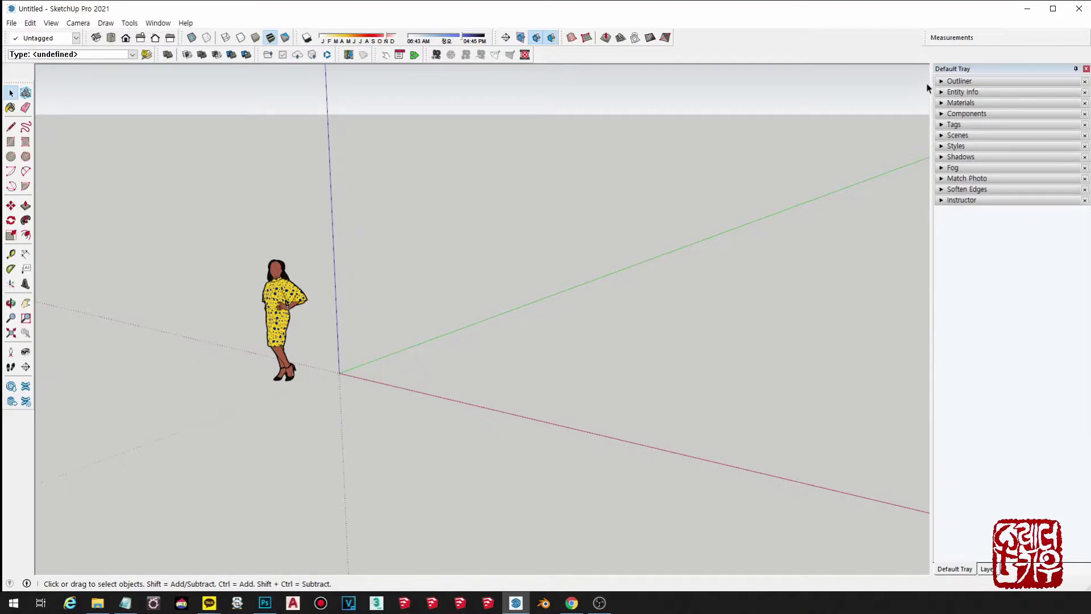
pyautogui.moveTo(964, 84); pyautogui.dragTo(978, 214)
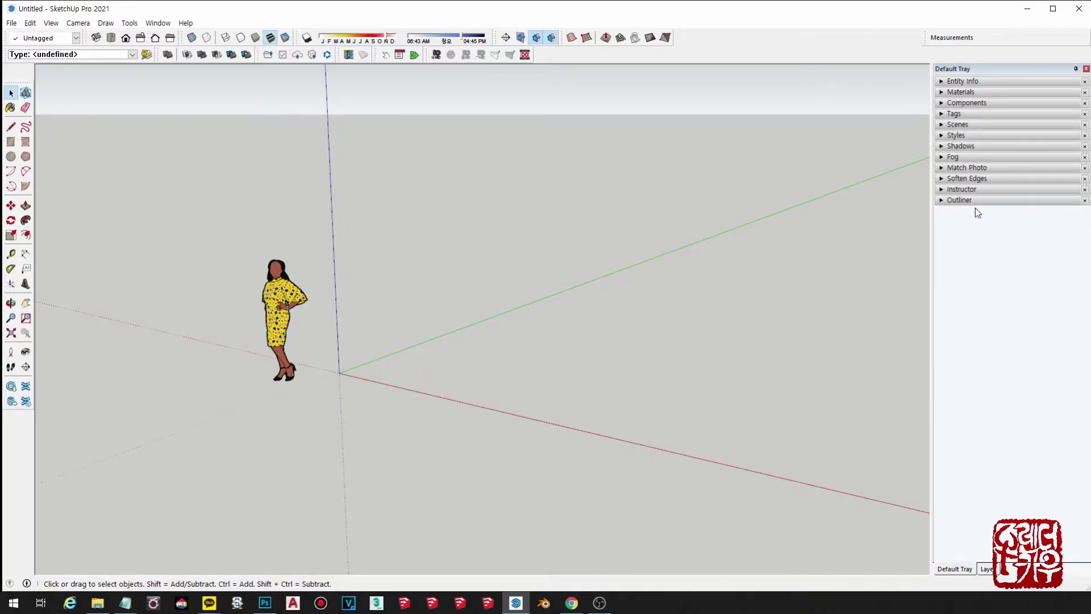
pyautogui.click(157, 23)
pyautogui.moveTo(179, 36)
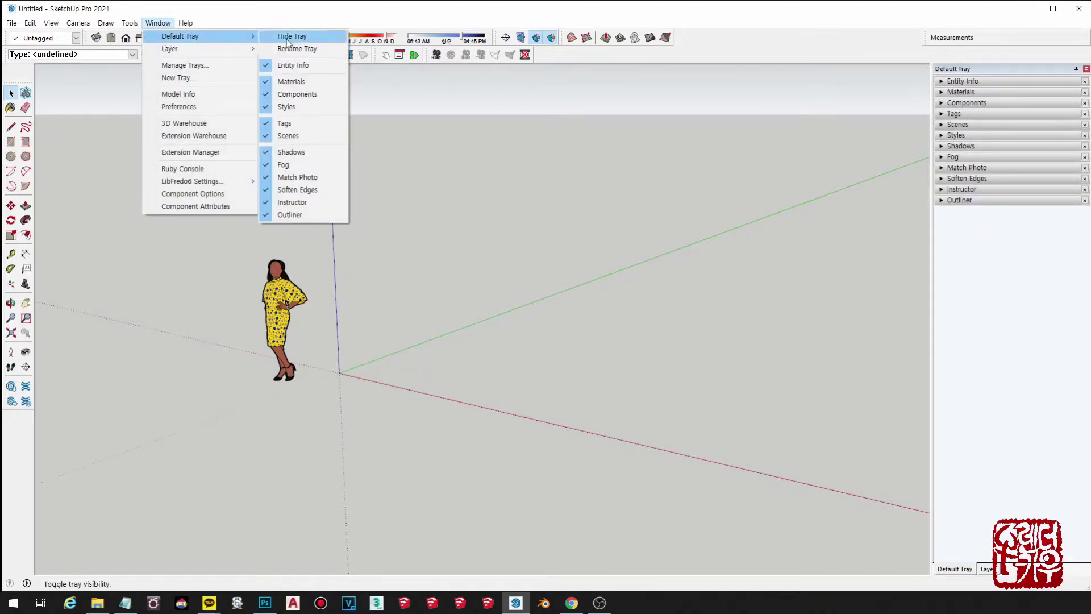
pyautogui.click(561, 245)
pyautogui.click(961, 81)
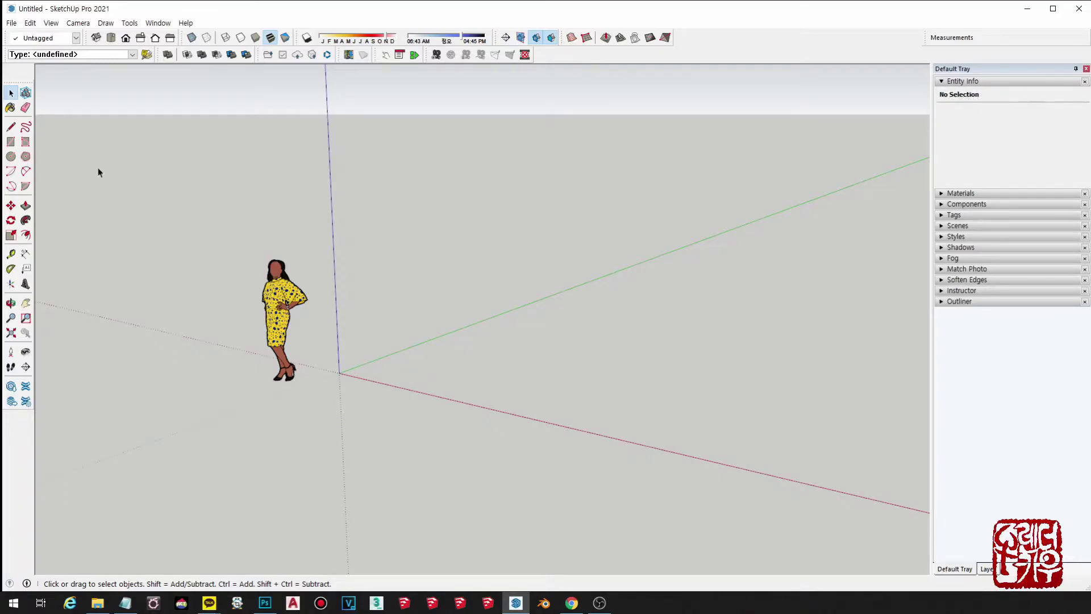
# Step: Draw a line near the origin and read its 1741 mm length in Entity Info
pyautogui.press('l')
pyautogui.click(390, 376)
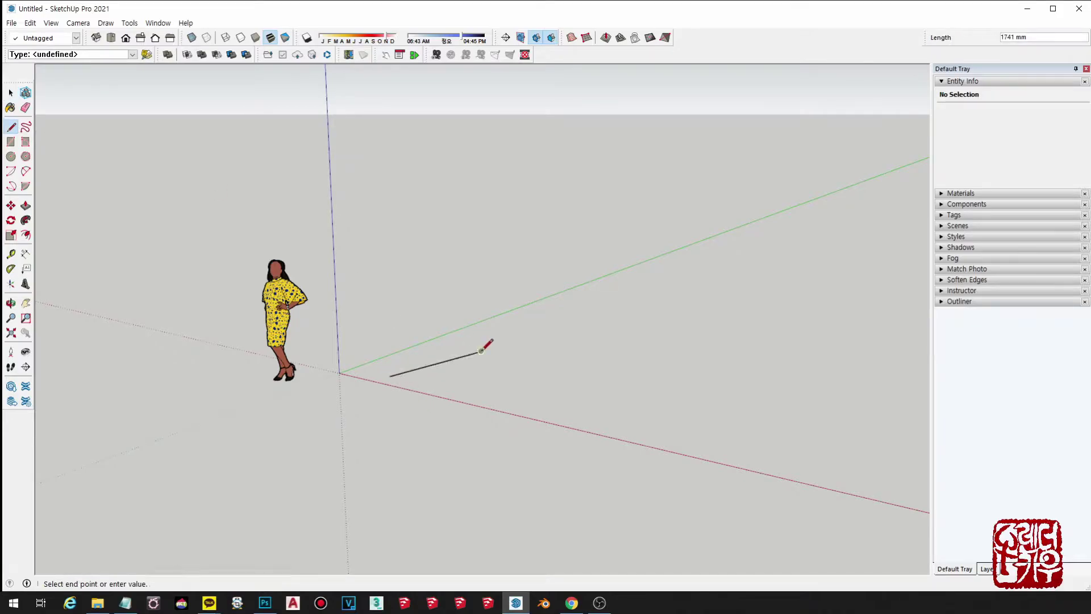
pyautogui.click(481, 350)
pyautogui.press('space')
pyautogui.moveTo(481, 350); pyautogui.dragTo(638, 448, button='middle')
pyautogui.moveTo(473, 341); pyautogui.dragTo(620, 310, button='middle')
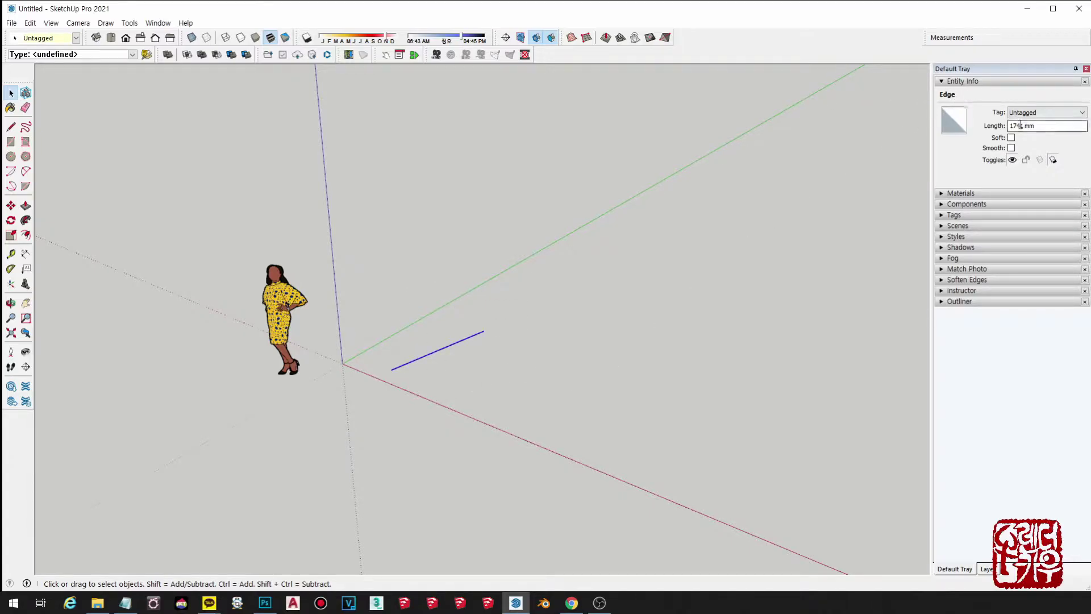
pyautogui.moveTo(1033, 129); pyautogui.dragTo(978, 126)
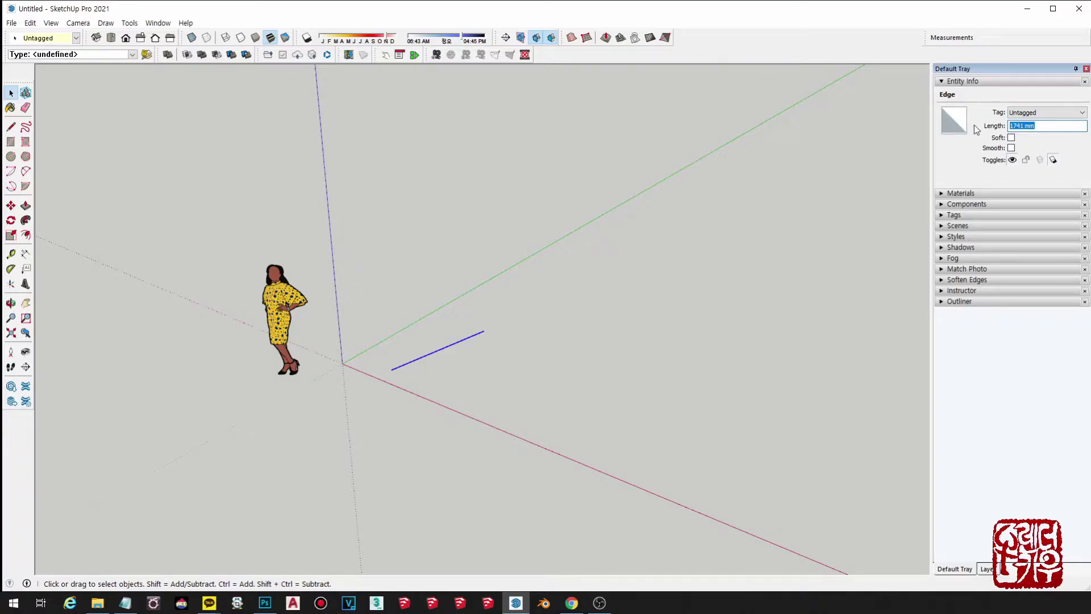
pyautogui.keyDown('shift'); pyautogui.moveTo(654, 284); pyautogui.dragTo(592, 275, button='middle'); pyautogui.keyUp('shift')
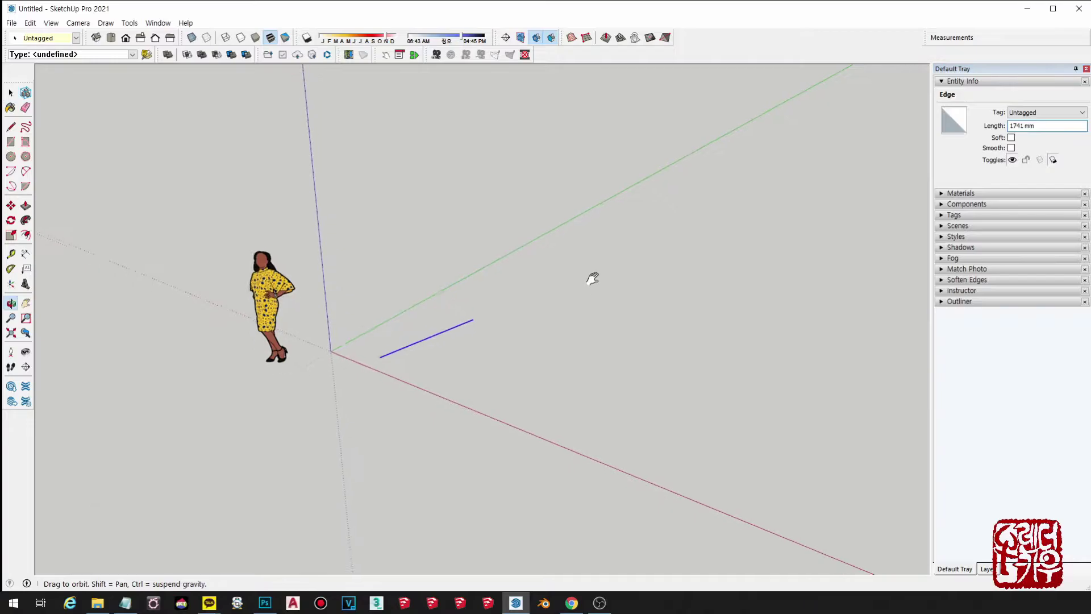
# Step: Draw a rectangular face and confirm its 1.07 m² area in Entity Info
pyautogui.click(11, 142)
pyautogui.click(451, 334)
pyautogui.click(546, 330)
pyautogui.moveTo(546, 330)
pyautogui.mouseDown(button='middle')
pyautogui.moveTo(508, 340)
pyautogui.moveTo(530, 338)
pyautogui.mouseUp(button='middle')
pyautogui.press('space')
pyautogui.click(507, 340)
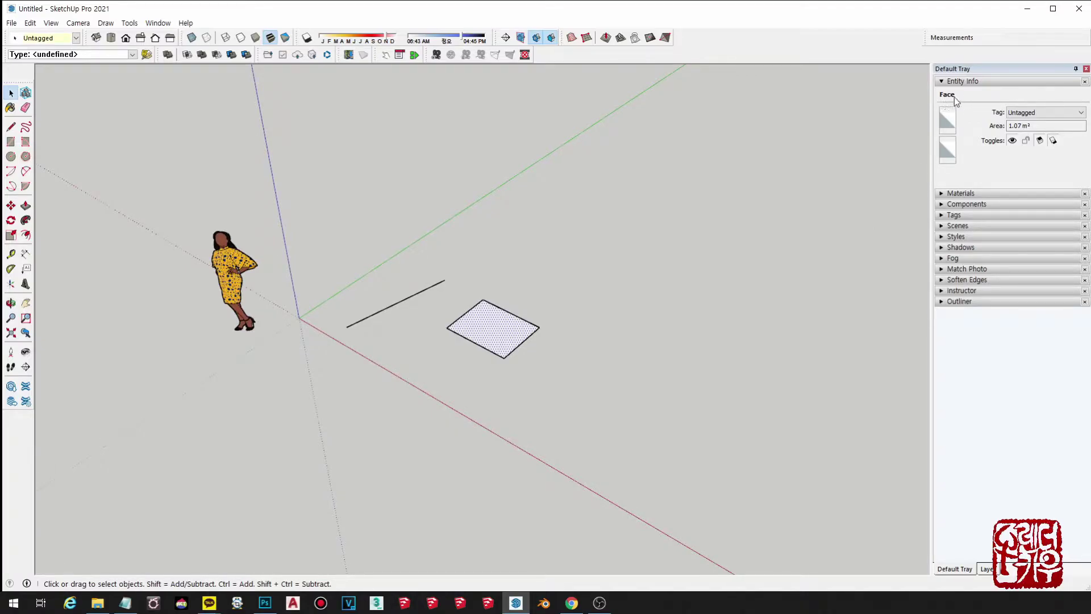
pyautogui.click(1043, 127)
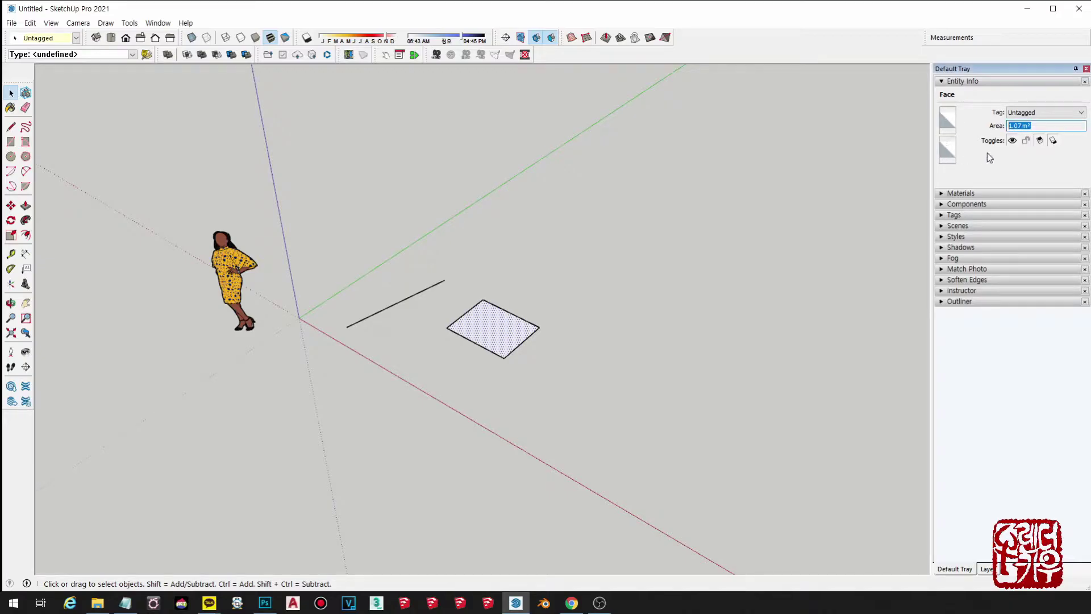
pyautogui.click(629, 319)
# Step: Copy the face behind the original using Move with Ctrl
pyautogui.keyDown('shift'); pyautogui.moveTo(561, 346); pyautogui.dragTo(522, 312, button='middle'); pyautogui.keyUp('shift')
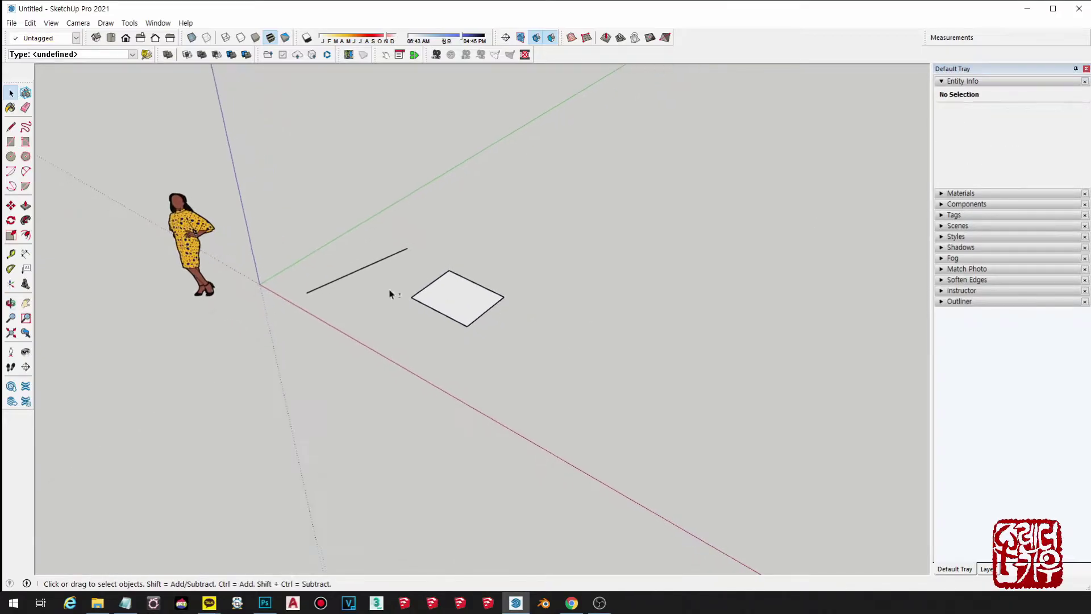
pyautogui.click(460, 288)
pyautogui.moveTo(461, 289); pyautogui.dragTo(448, 383, button='middle')
pyautogui.press('m')
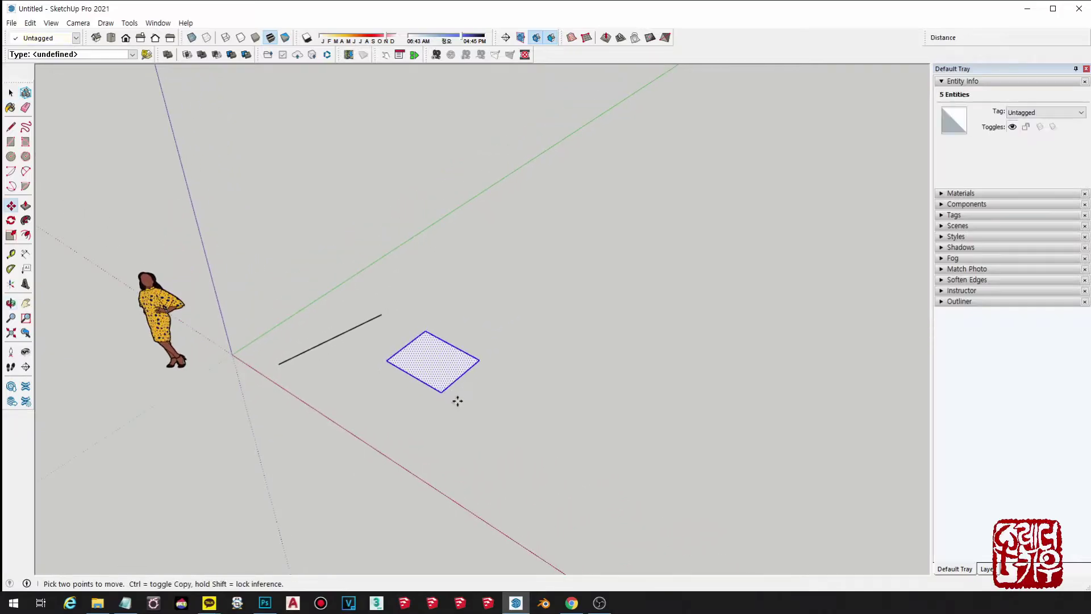
pyautogui.press('ctrl')
pyautogui.click(465, 378)
pyautogui.click(535, 303)
pyautogui.press('space')
# Step: Push/Pull the copied face up 1126 mm into a box
pyautogui.moveTo(544, 326); pyautogui.dragTo(542, 329, button='middle')
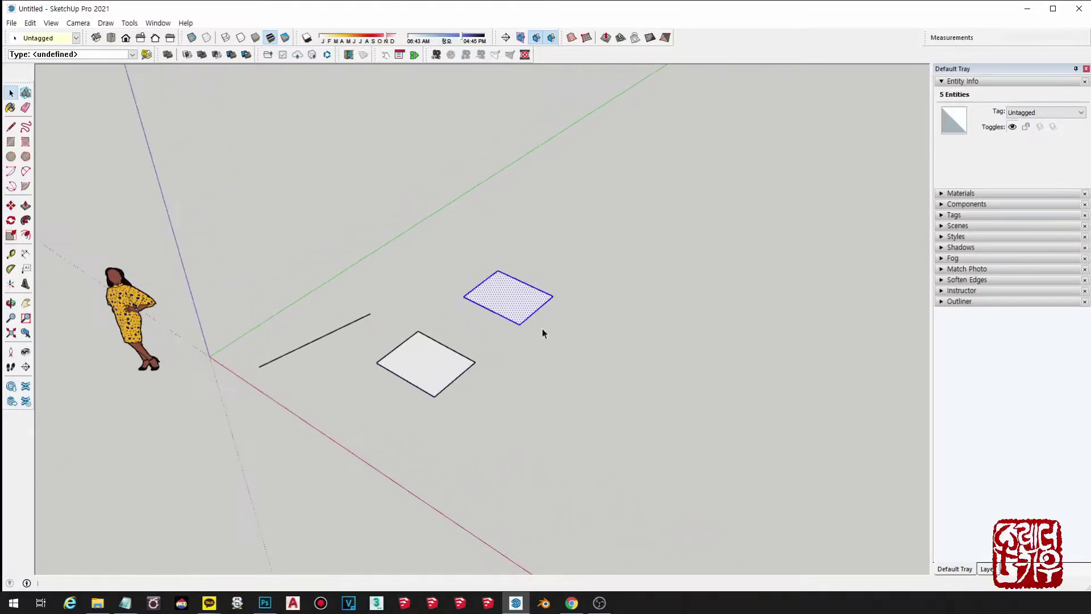
pyautogui.press('p')
pyautogui.moveTo(520, 311); pyautogui.dragTo(519, 252)
pyautogui.moveTo(519, 252); pyautogui.dragTo(570, 324, button='middle')
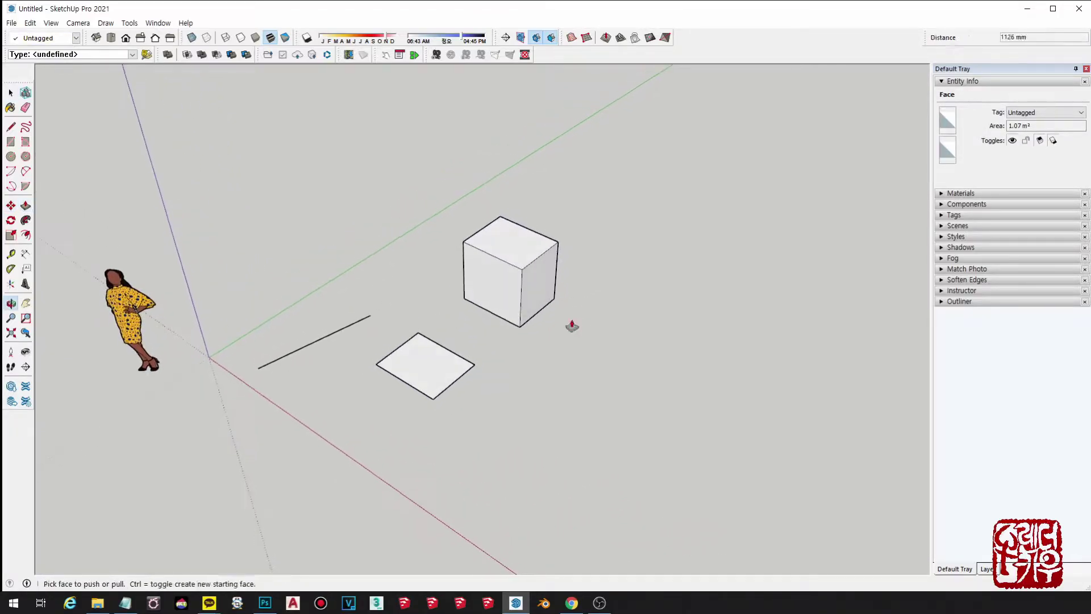
pyautogui.press('space')
pyautogui.click(484, 265)
# Step: Make the box a group and read its 1.2 m³ volume
pyautogui.tripleClick(484, 265)
pyautogui.rightClick(483, 266)
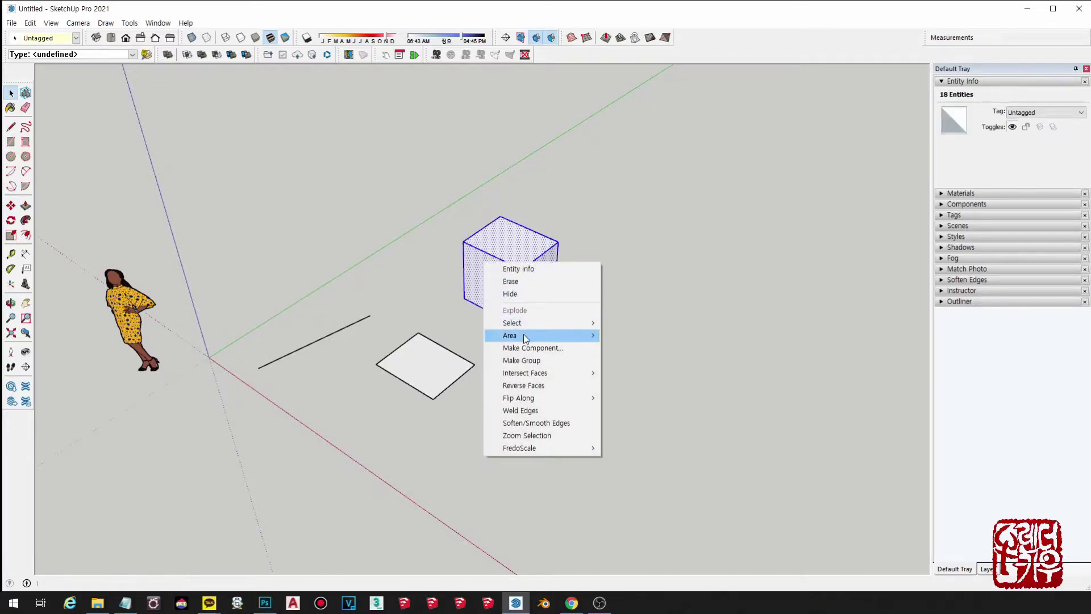
pyautogui.click(530, 364)
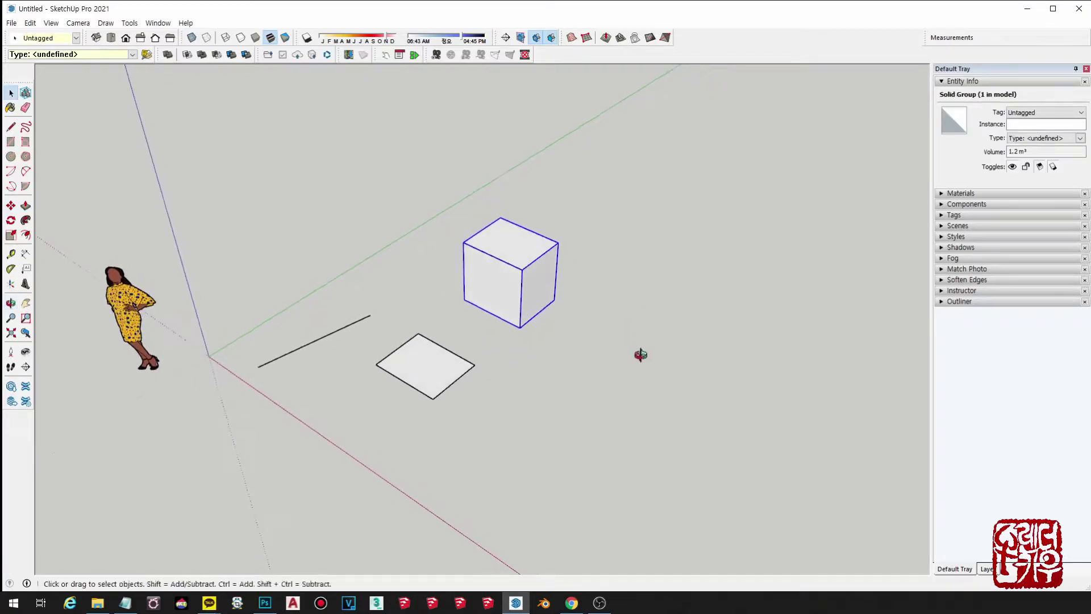
pyautogui.click(979, 153)
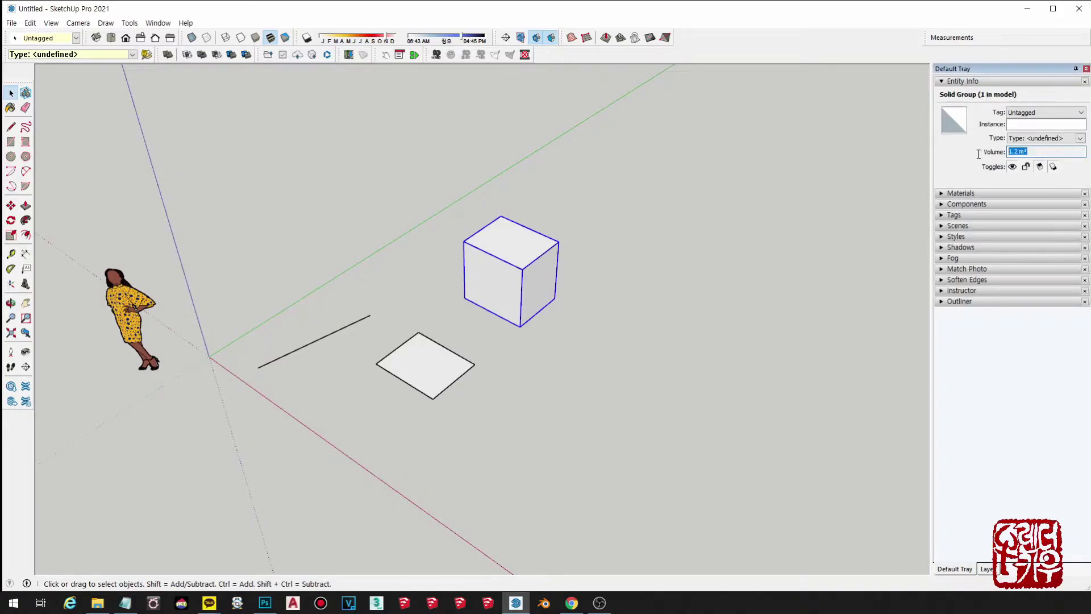
pyautogui.click(1056, 154)
pyautogui.moveTo(1056, 154); pyautogui.dragTo(963, 155)
# Step: Read the line's 1741 mm length, then select the square face and cube
pyautogui.click(674, 353)
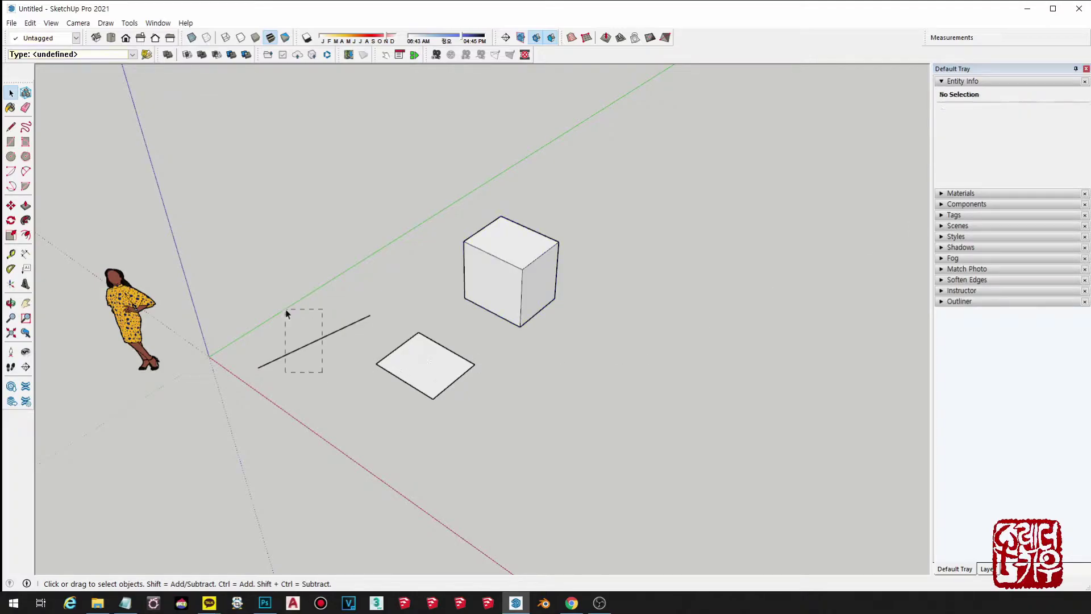
pyautogui.moveTo(323, 371); pyautogui.dragTo(284, 304)
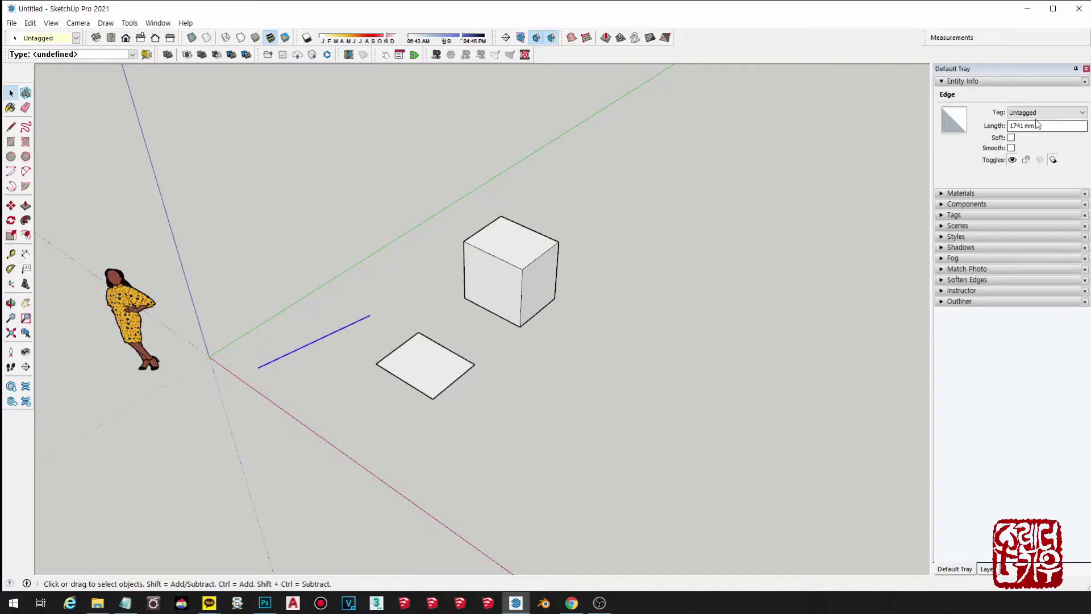
pyautogui.moveTo(1063, 126); pyautogui.dragTo(962, 127)
pyautogui.click(449, 374)
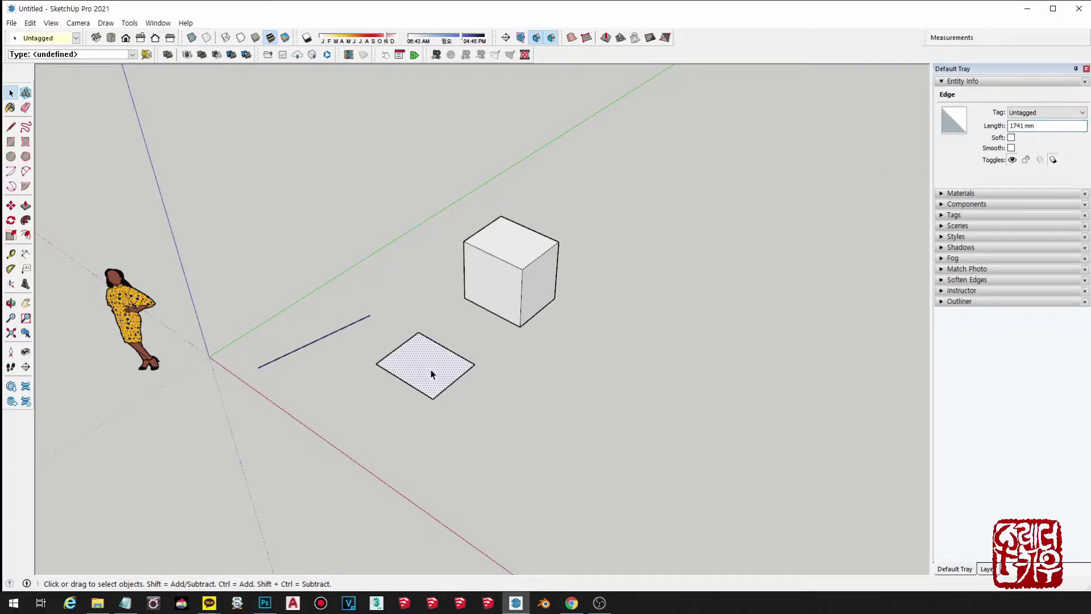
pyautogui.click(504, 260)
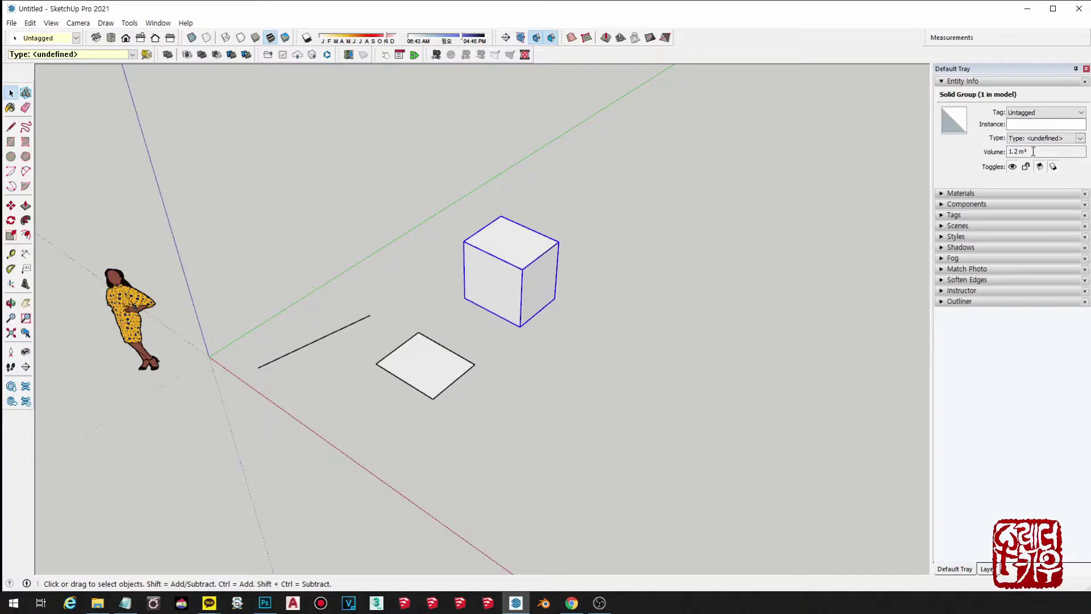
# Step: Reselect the line, cube, line and square face to compare their values
pyautogui.moveTo(509, 360); pyautogui.dragTo(516, 317, button='middle')
pyautogui.click(517, 317)
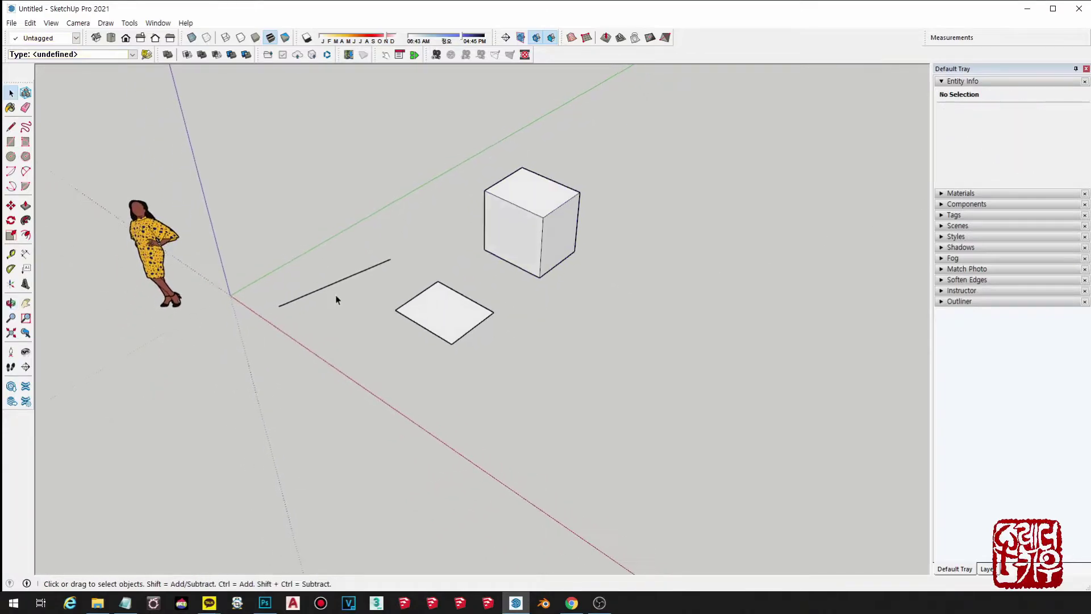
pyautogui.moveTo(336, 300); pyautogui.dragTo(309, 250)
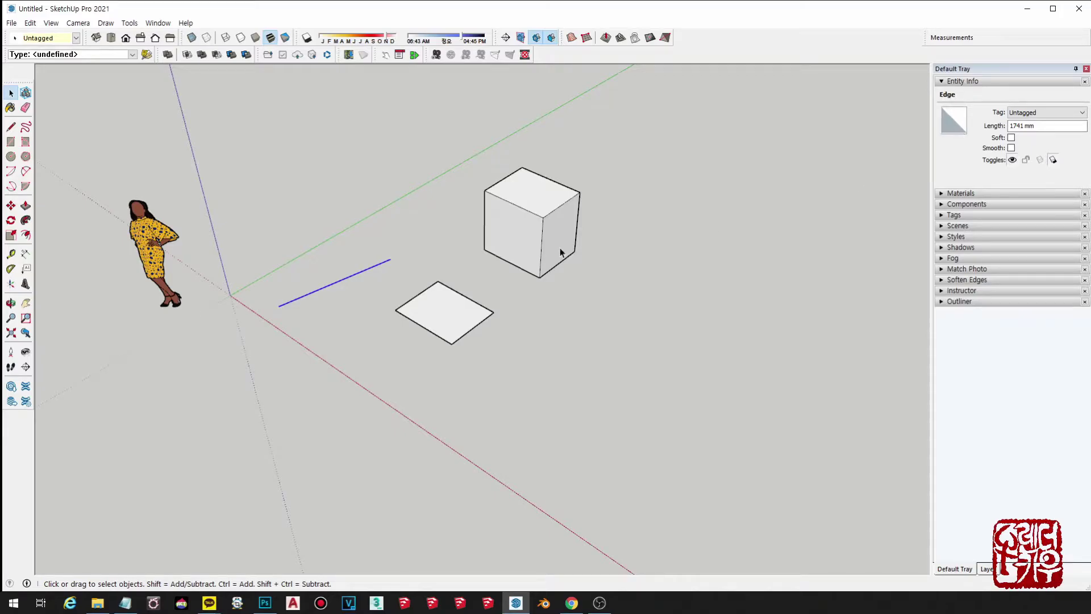
pyautogui.click(440, 317)
pyautogui.click(547, 234)
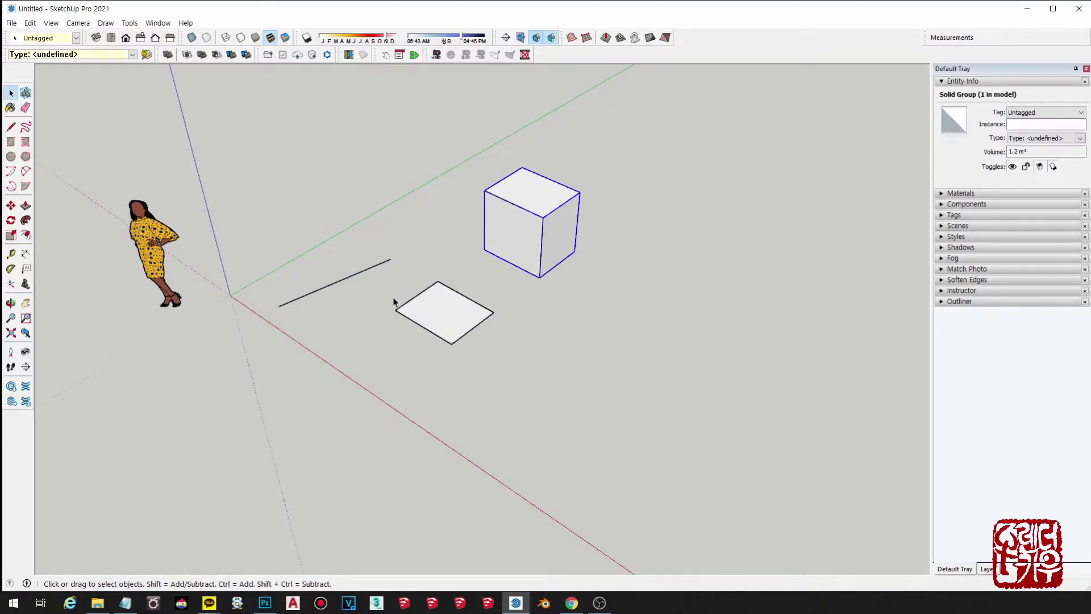
pyautogui.click(341, 281)
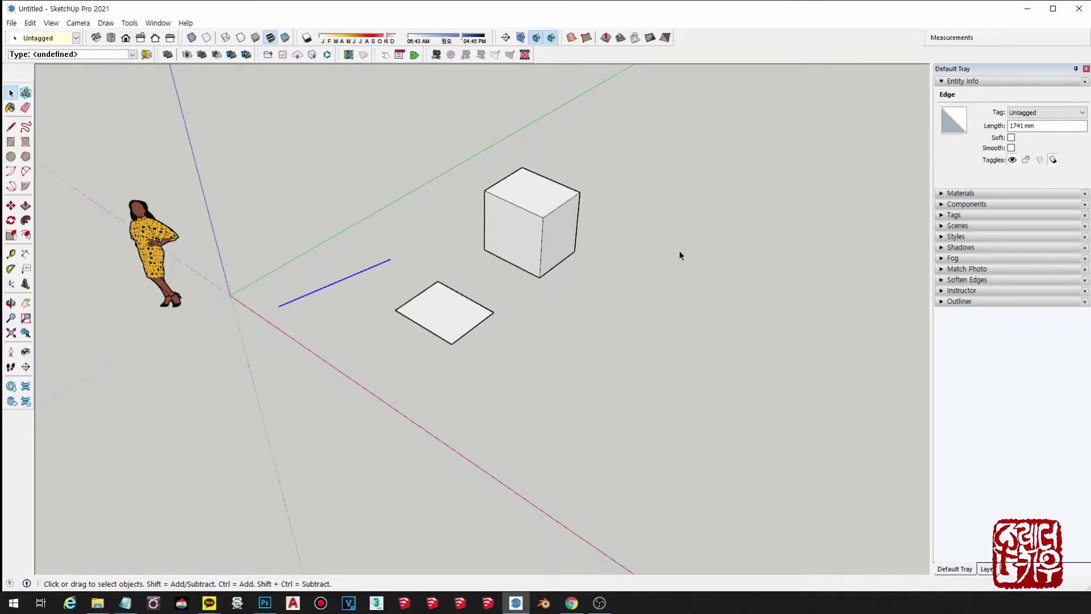
pyautogui.click(428, 306)
pyautogui.scroll(1, 433, 292)
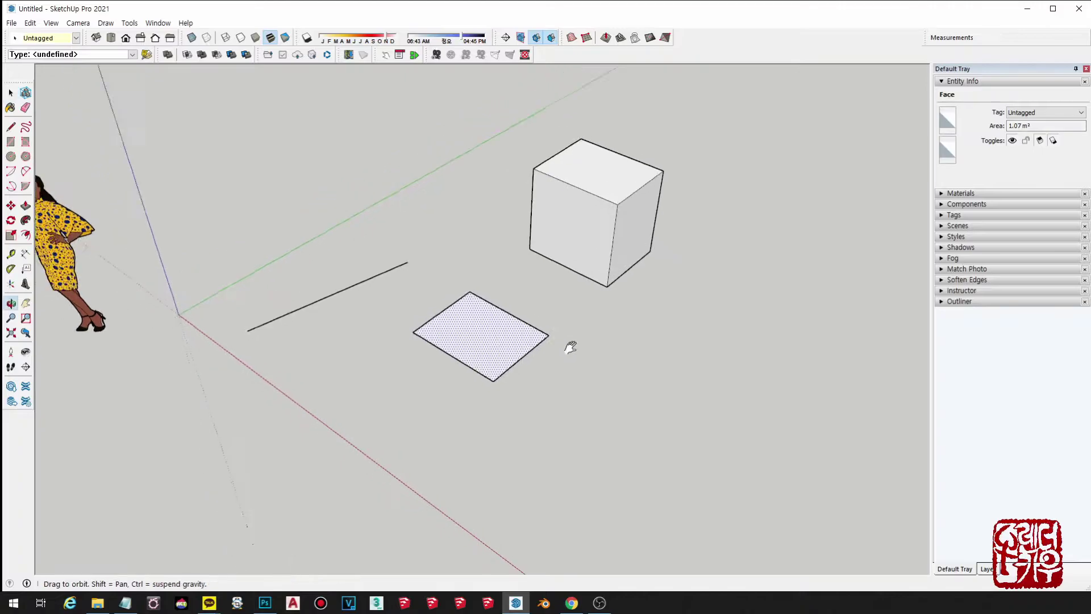
pyautogui.scroll(2, 570, 346)
pyautogui.click(398, 307)
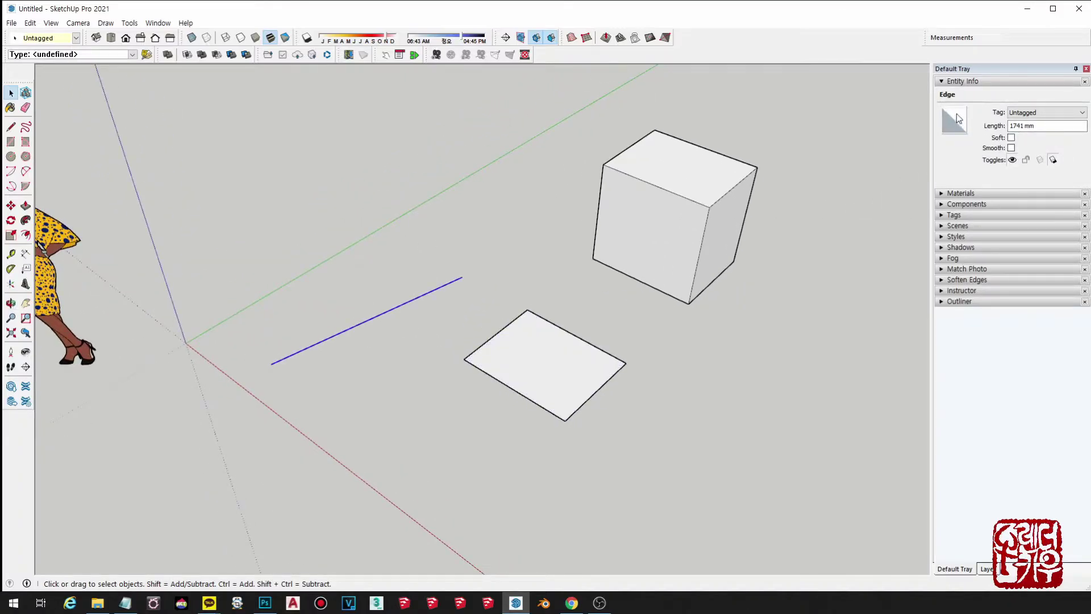
pyautogui.moveTo(829, 249); pyautogui.dragTo(723, 234, button='middle')
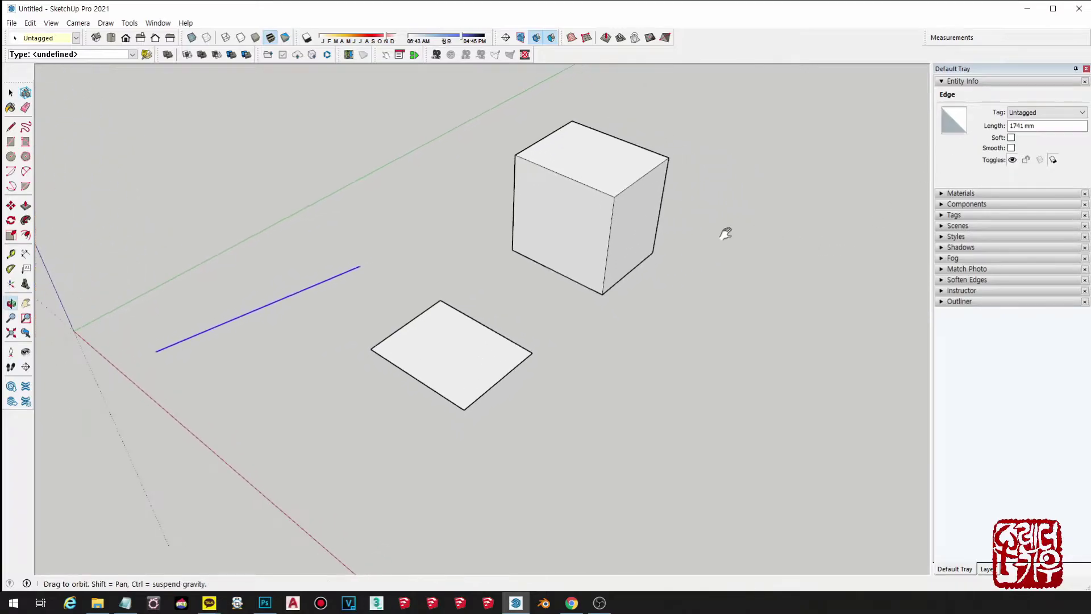
pyautogui.click(463, 355)
pyautogui.moveTo(463, 356)
pyautogui.mouseDown(button='middle')
pyautogui.moveTo(550, 422)
pyautogui.moveTo(450, 370)
pyautogui.mouseUp(button='middle')
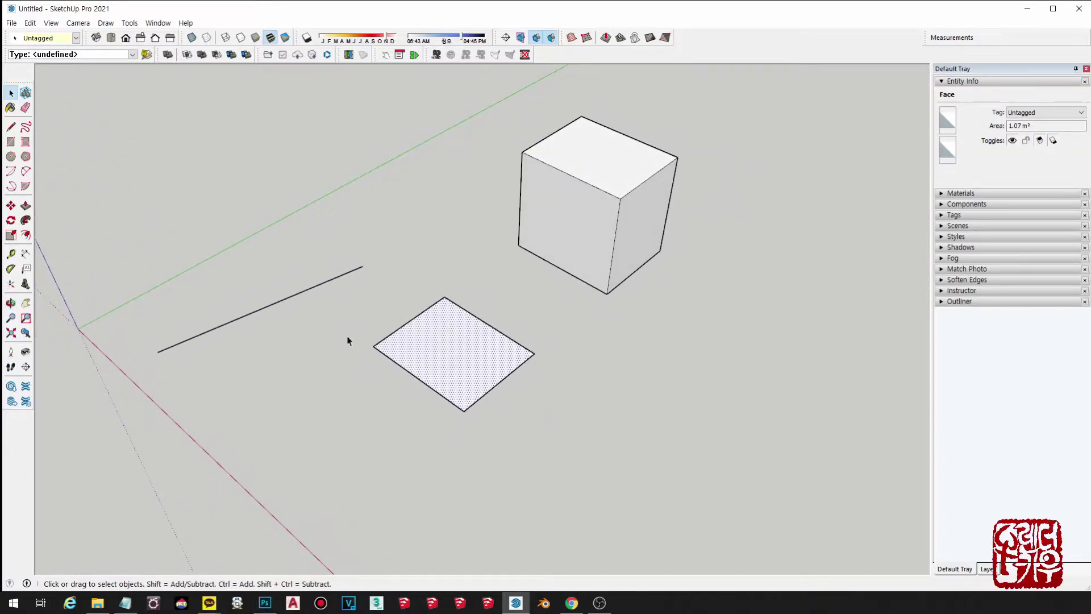
pyautogui.click(314, 287)
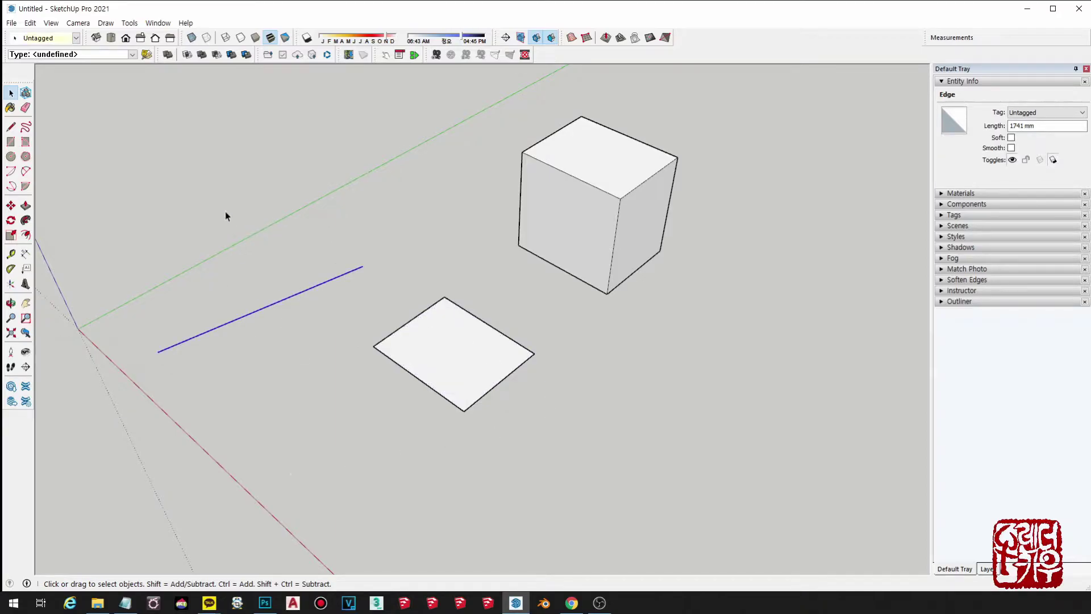
pyautogui.click(455, 358)
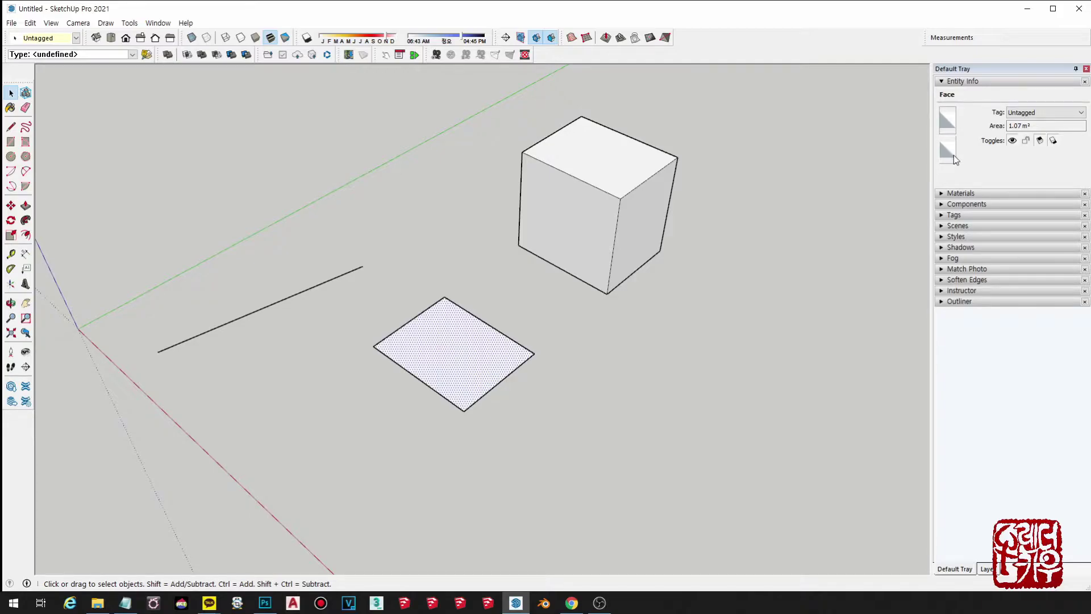
pyautogui.scroll(3, 576, 372)
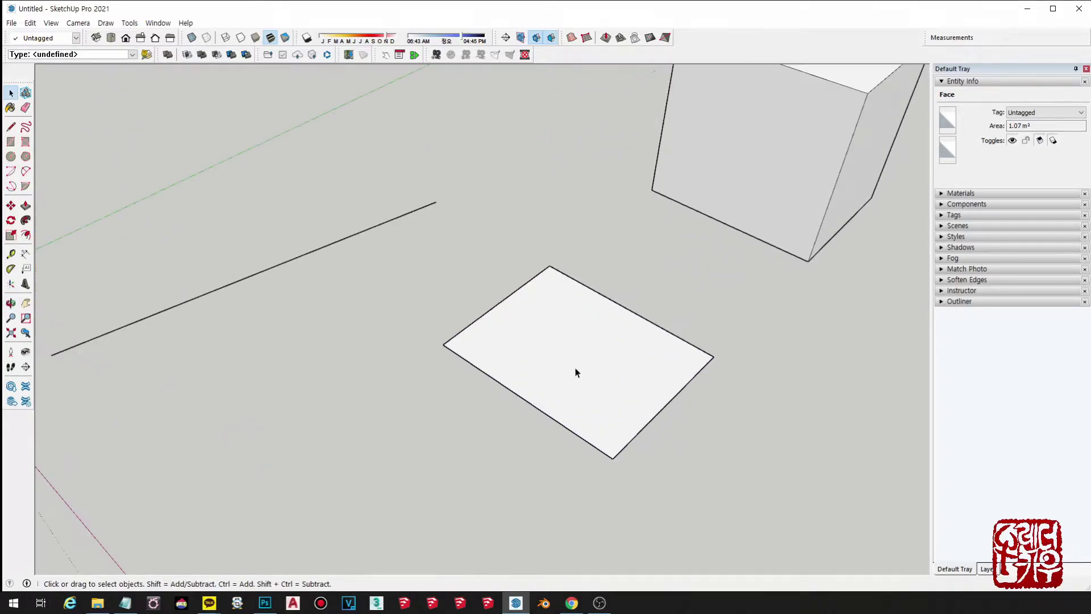
pyautogui.click(576, 372)
pyautogui.moveTo(637, 455); pyautogui.dragTo(595, 2, button='middle')
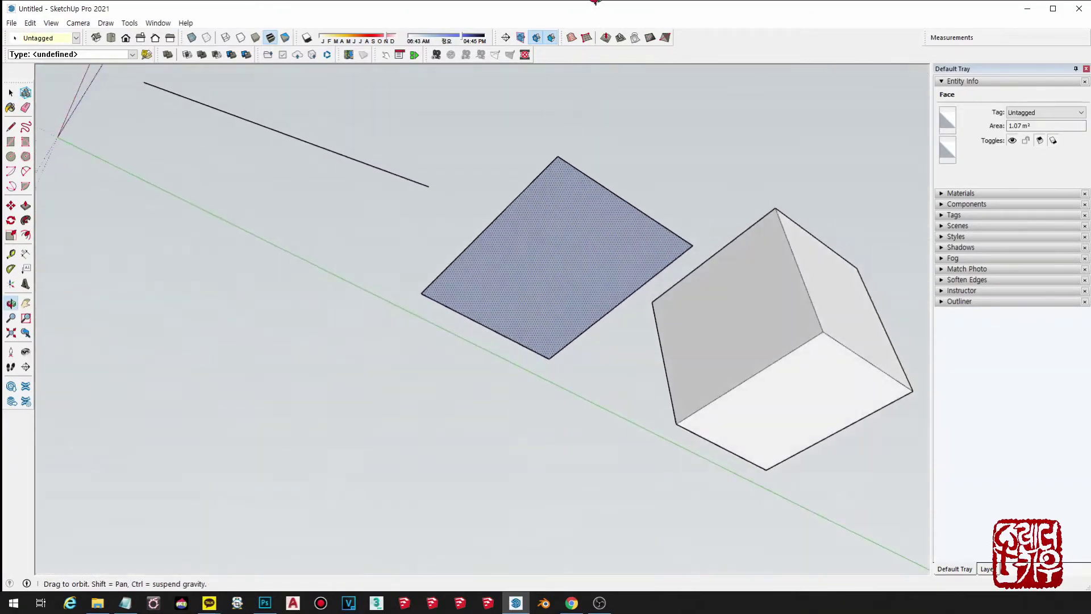
pyautogui.moveTo(595, 1); pyautogui.dragTo(610, 126)
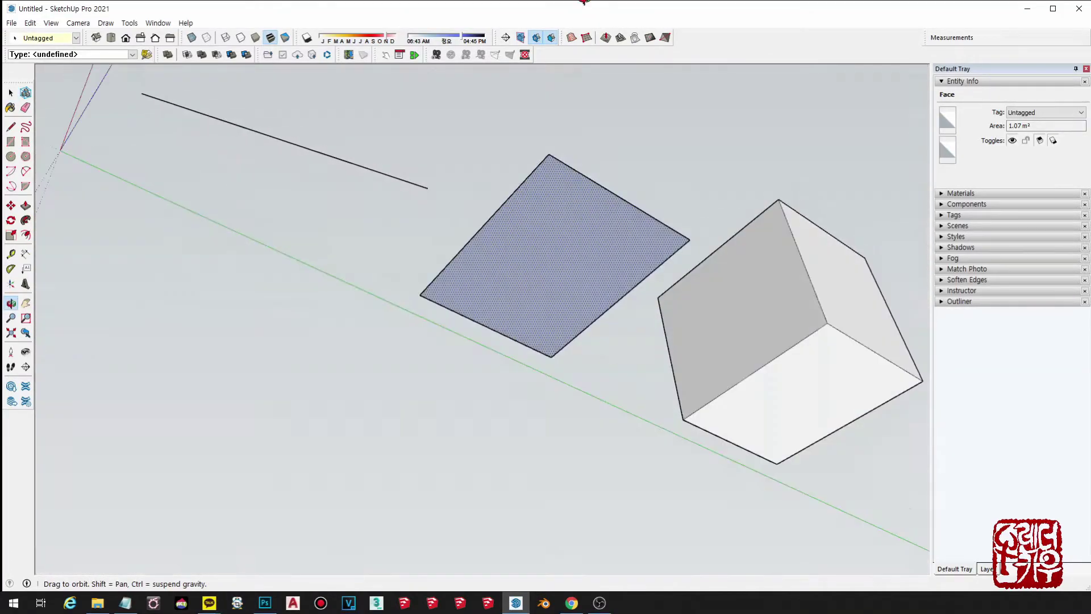
pyautogui.moveTo(609, 127); pyautogui.dragTo(658, 519, button='middle')
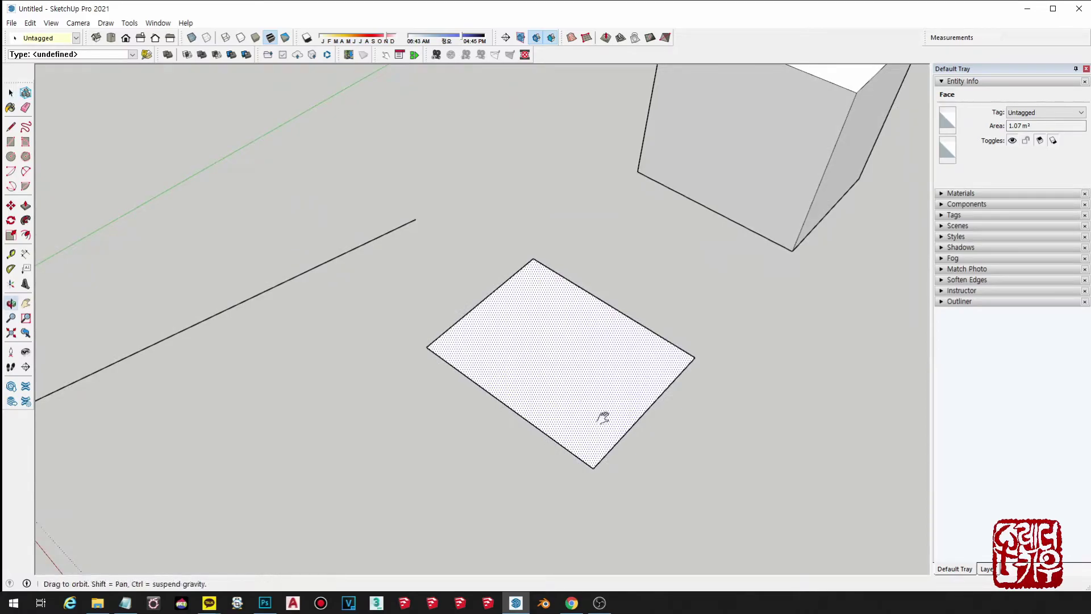
pyautogui.click(656, 446)
pyautogui.moveTo(656, 446)
pyautogui.mouseDown(button='middle')
pyautogui.moveTo(640, 421)
pyautogui.moveTo(612, 412)
pyautogui.moveTo(656, 379)
pyautogui.moveTo(657, 436)
pyautogui.moveTo(657, 380)
pyautogui.moveTo(570, 383)
pyautogui.moveTo(562, 438)
pyautogui.mouseUp(button='middle')
pyautogui.moveTo(633, 458)
pyautogui.mouseDown(button='middle')
pyautogui.moveTo(646, 88)
pyautogui.moveTo(649, 148)
pyautogui.moveTo(519, 236)
pyautogui.moveTo(500, 287)
pyautogui.mouseUp(button='middle')
pyautogui.scroll(2, 517, 306)
pyautogui.scroll(1, 517, 308)
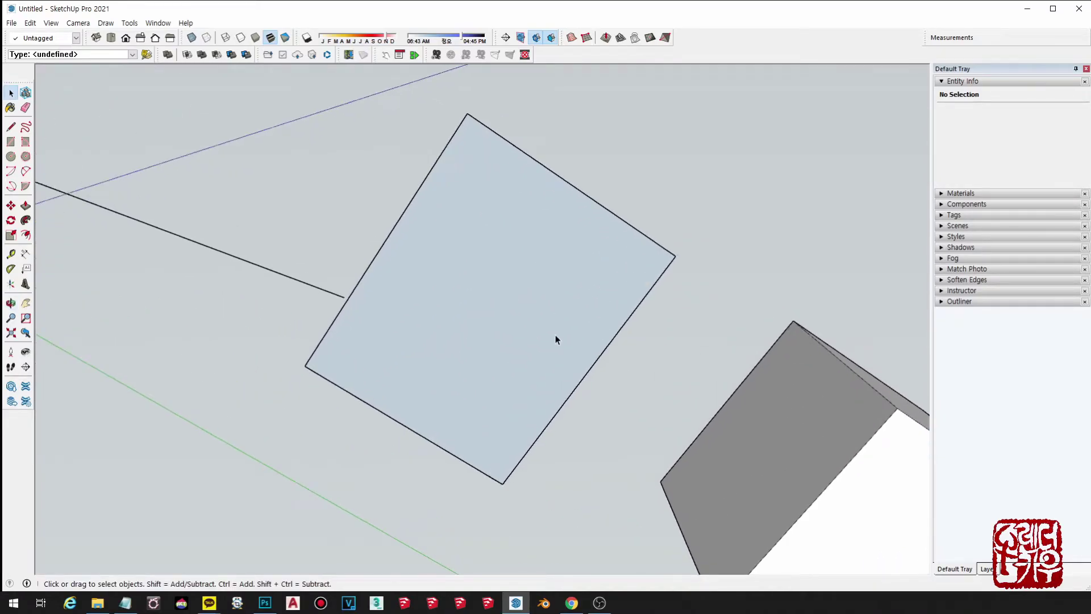
pyautogui.scroll(-3, 605, 230)
pyautogui.moveTo(606, 236)
pyautogui.mouseDown(button='middle')
pyautogui.moveTo(663, 429)
pyautogui.moveTo(660, 485)
pyautogui.moveTo(482, 316)
pyautogui.moveTo(516, 373)
pyautogui.moveTo(486, 345)
pyautogui.mouseUp(button='middle')
pyautogui.scroll(-2, 531, 390)
pyautogui.scroll(-1, 645, 328)
pyautogui.moveTo(646, 328); pyautogui.dragTo(646, 346, button='middle')
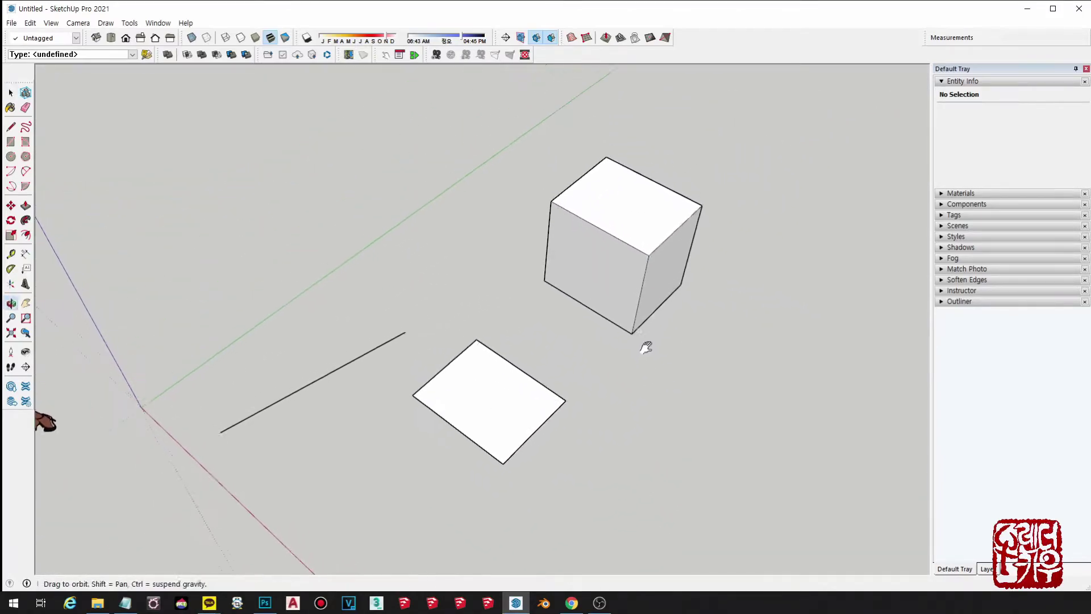
pyautogui.scroll(2, 480, 402)
pyautogui.moveTo(480, 401)
pyautogui.keyDown('shift'); pyautogui.mouseDown(button='middle')
pyautogui.moveTo(519, 370)
pyautogui.moveTo(492, 337)
pyautogui.mouseUp(button='middle'); pyautogui.keyUp('shift')
pyautogui.press('space')
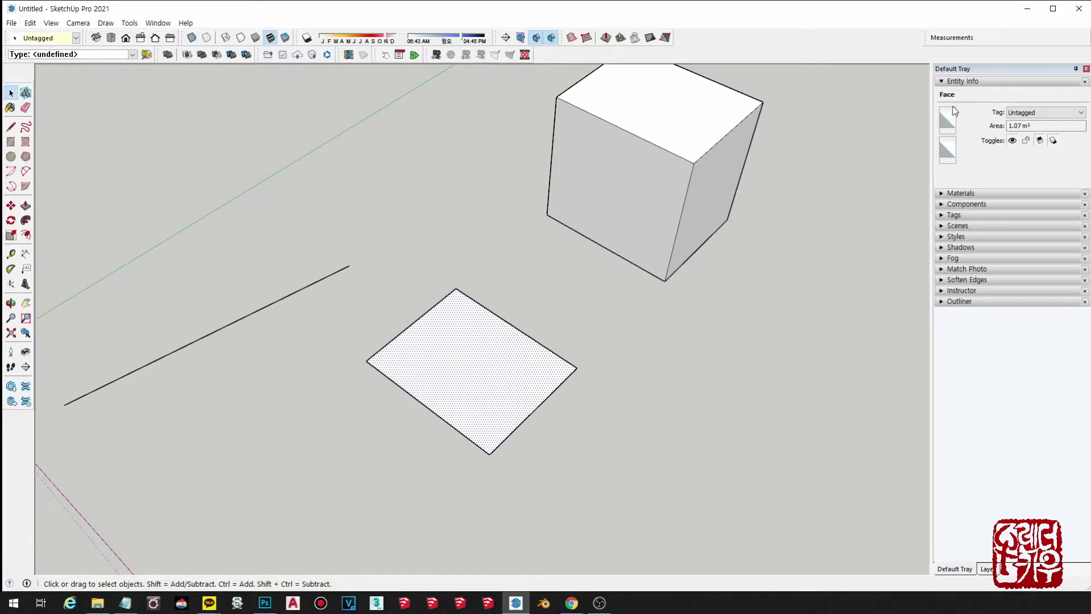
# Step: Alternate selecting line and square face, comparing 1741 mm length and 1.07 m² area
pyautogui.click(702, 409)
pyautogui.moveTo(701, 409); pyautogui.dragTo(277, 317, button='middle')
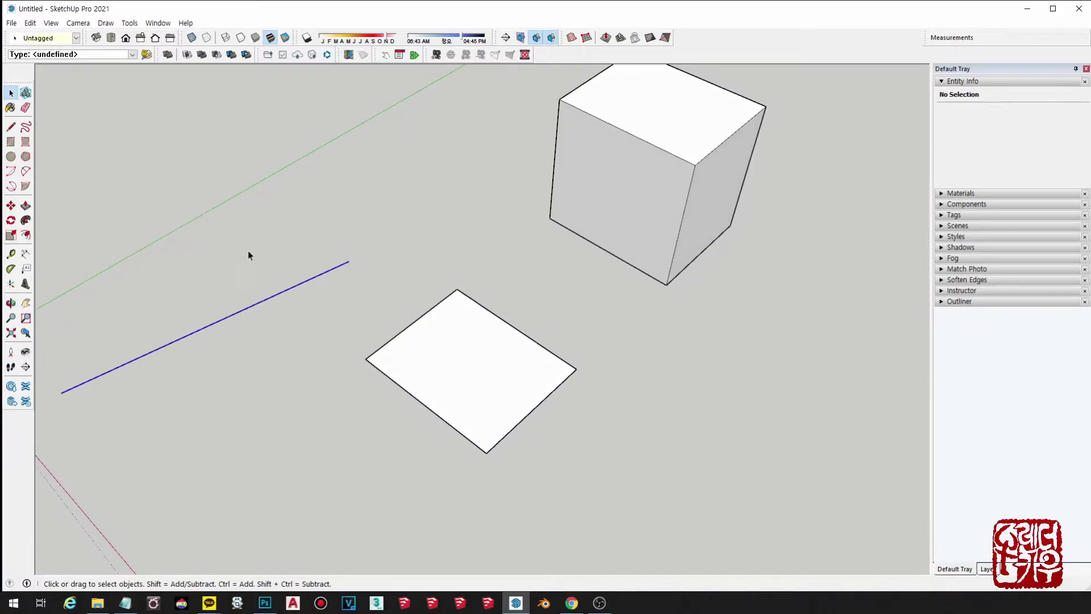
pyautogui.click(324, 272)
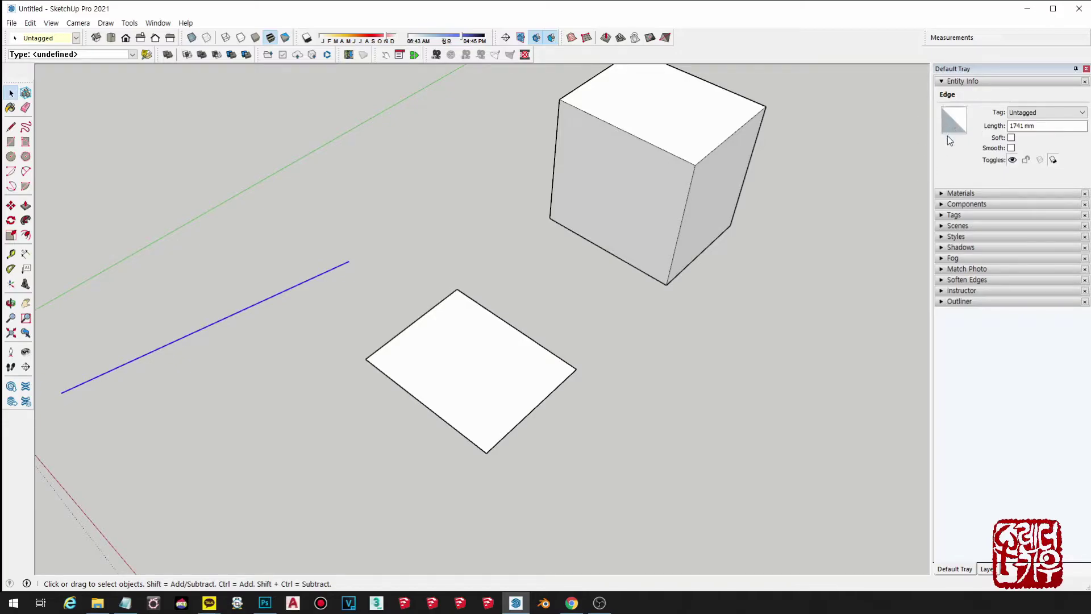
pyautogui.click(436, 394)
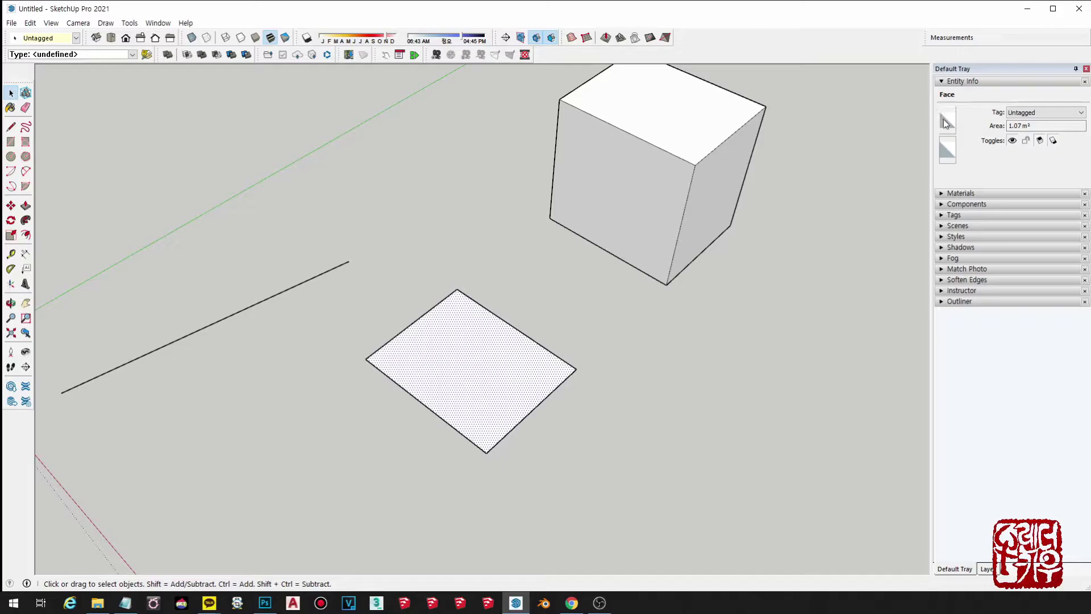
pyautogui.click(273, 297)
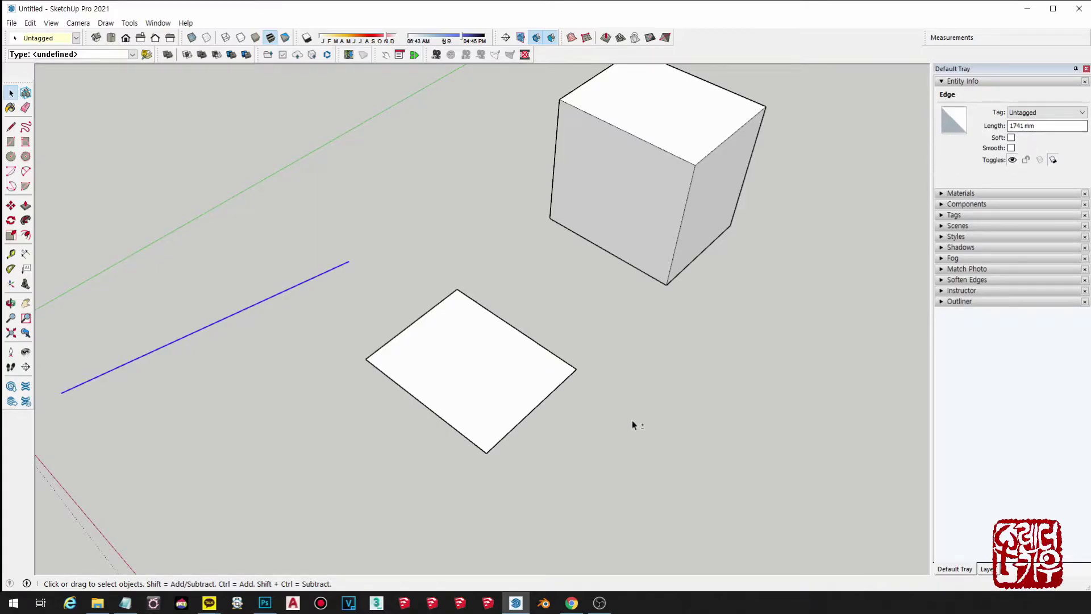
pyautogui.moveTo(632, 421)
pyautogui.keyDown('shift'); pyautogui.mouseDown(button='middle')
pyautogui.moveTo(427, 341)
pyautogui.moveTo(422, 360)
pyautogui.mouseUp(button='middle'); pyautogui.keyUp('shift')
pyautogui.click(421, 360)
pyautogui.rightClick(421, 359)
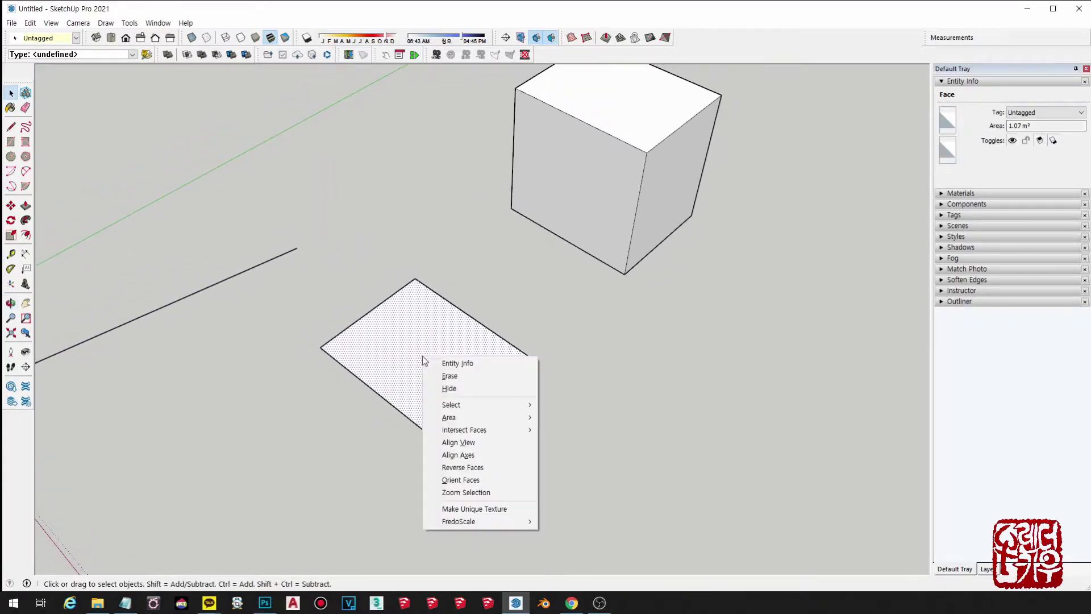
pyautogui.click(770, 307)
pyautogui.click(428, 365)
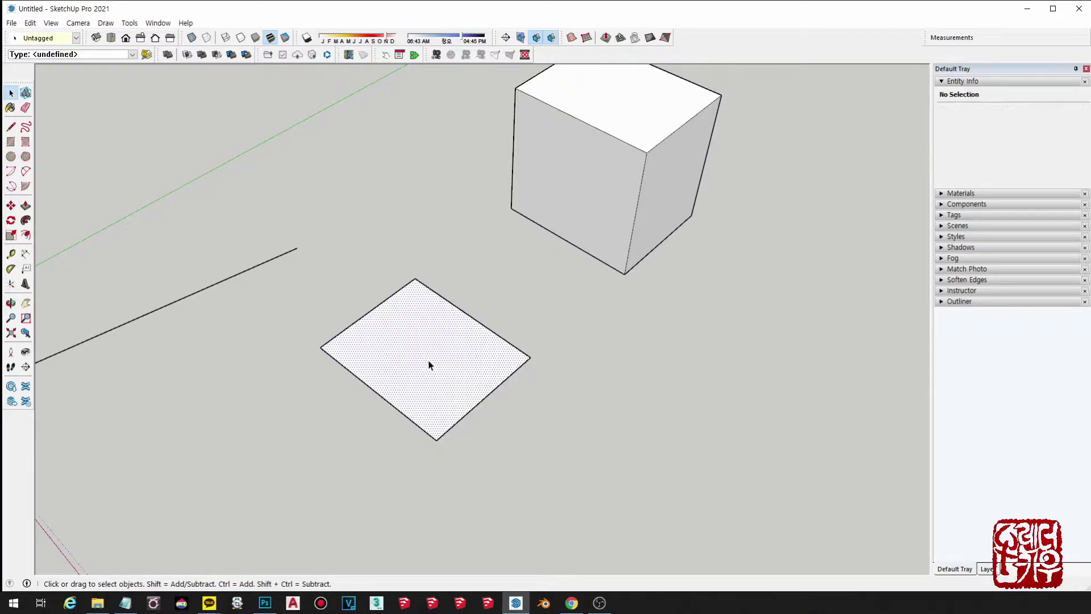
pyautogui.click(949, 123)
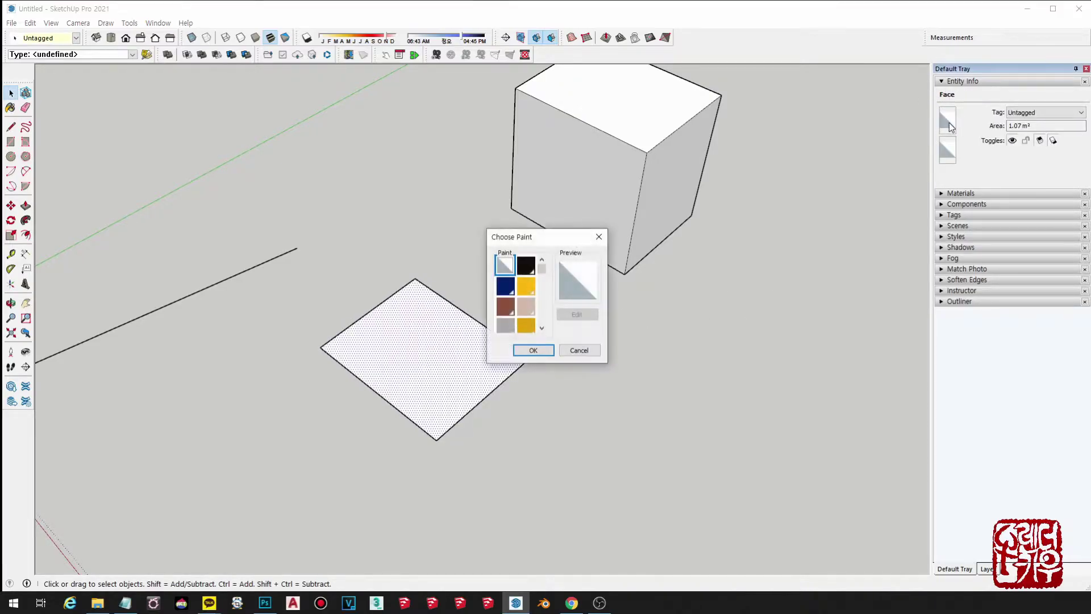
pyautogui.moveTo(529, 243); pyautogui.dragTo(575, 243)
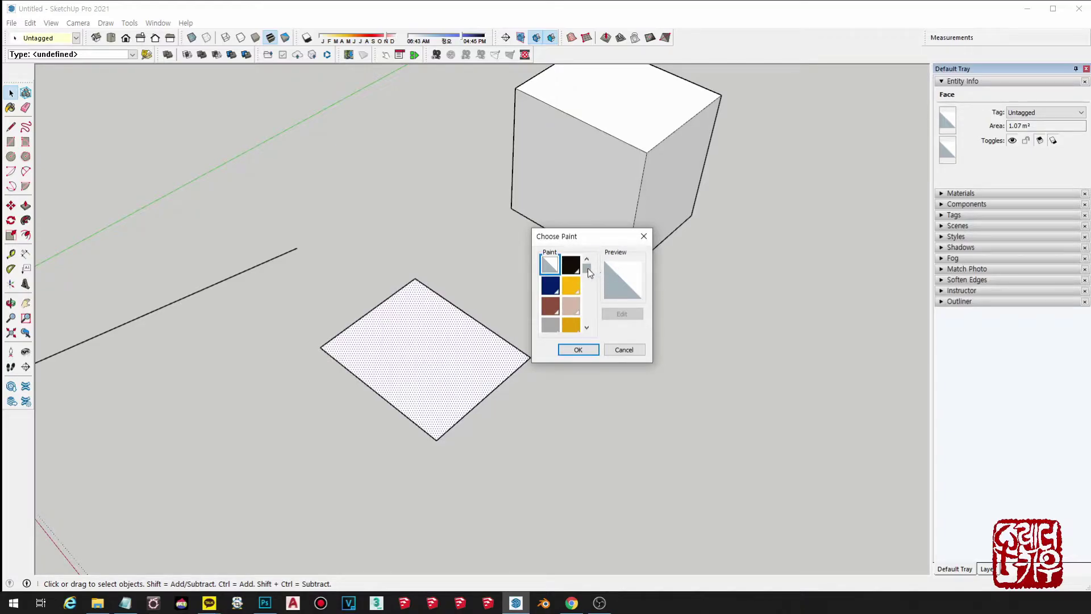
pyautogui.moveTo(587, 268)
pyautogui.mouseDown()
pyautogui.moveTo(589, 310)
pyautogui.moveTo(588, 239)
pyautogui.mouseUp()
pyautogui.click(571, 264)
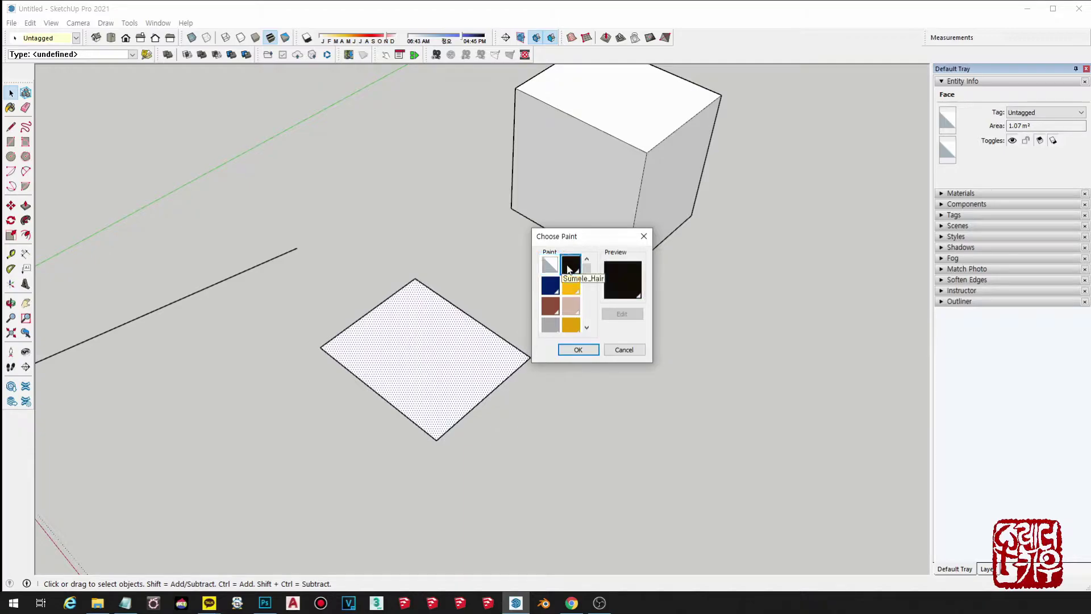
pyautogui.click(408, 368)
pyautogui.click(578, 349)
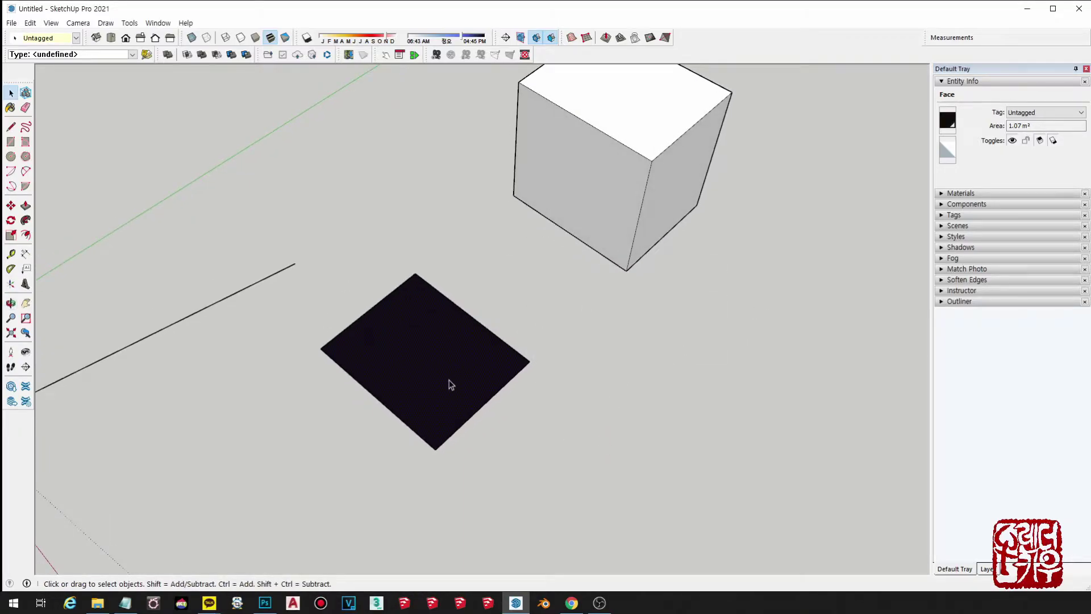
pyautogui.moveTo(451, 390)
pyautogui.mouseDown(button='middle')
pyautogui.moveTo(458, 145)
pyautogui.moveTo(458, 365)
pyautogui.mouseUp(button='middle')
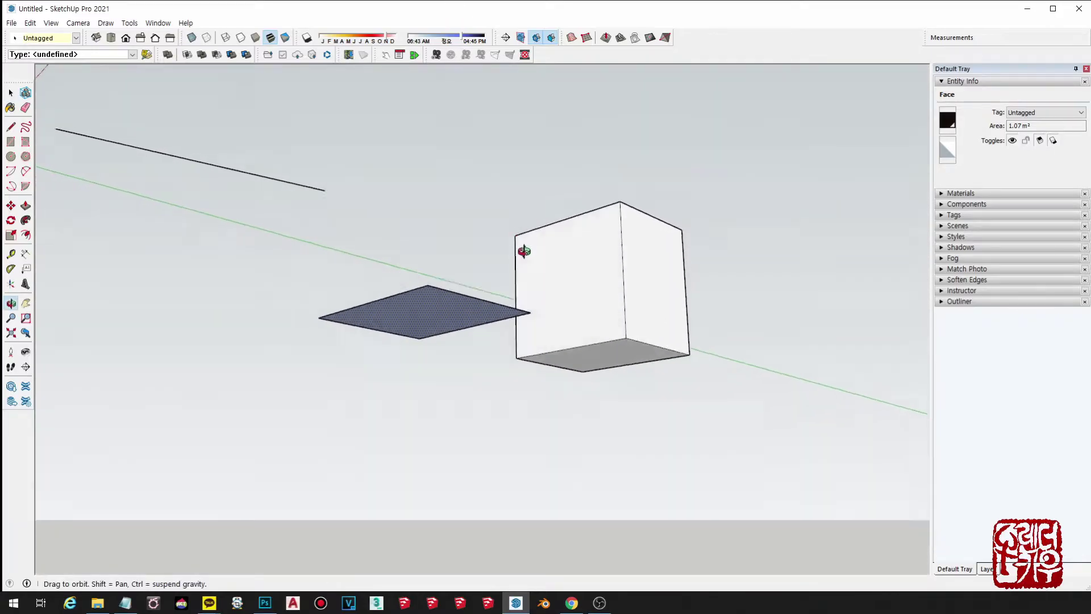
pyautogui.moveTo(524, 244); pyautogui.dragTo(545, 512, button='middle')
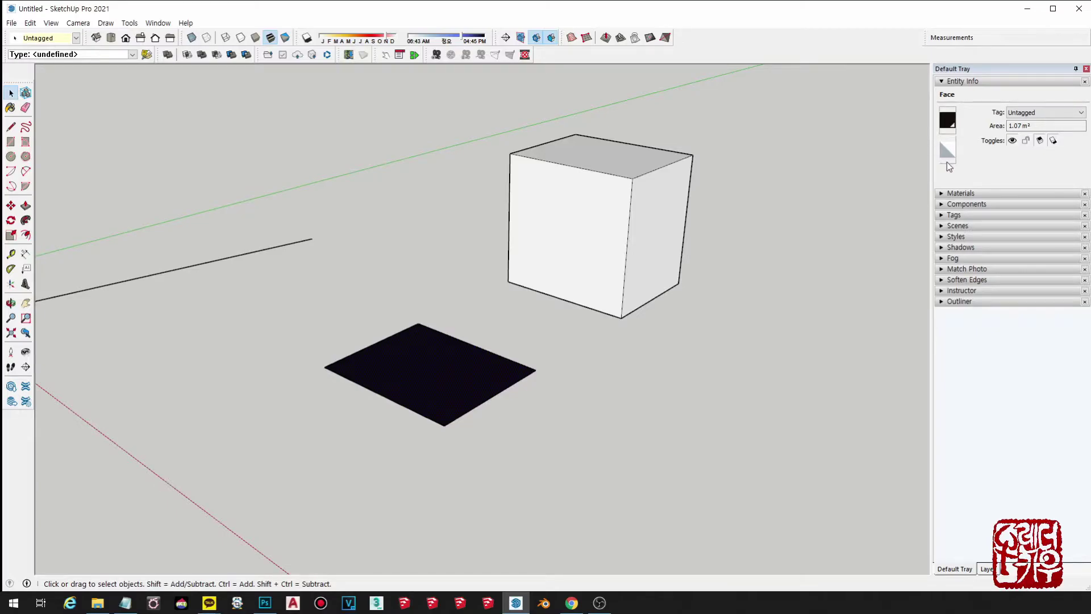
pyautogui.moveTo(591, 280); pyautogui.dragTo(630, 267, button='middle')
pyautogui.moveTo(687, 310); pyautogui.dragTo(694, 312, button='middle')
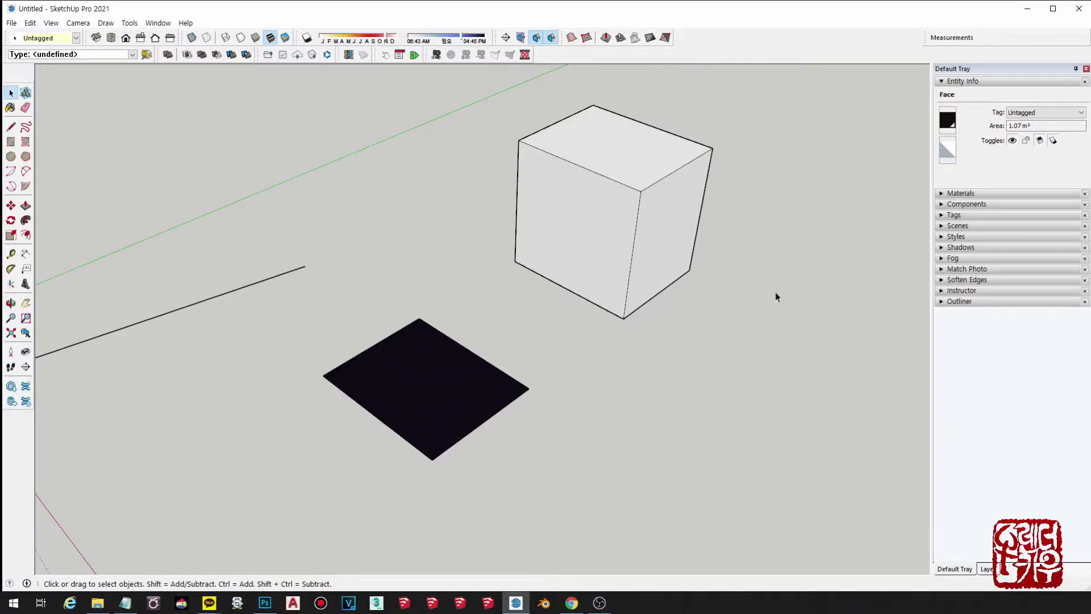
pyautogui.hotkey('ctrl', 'z')
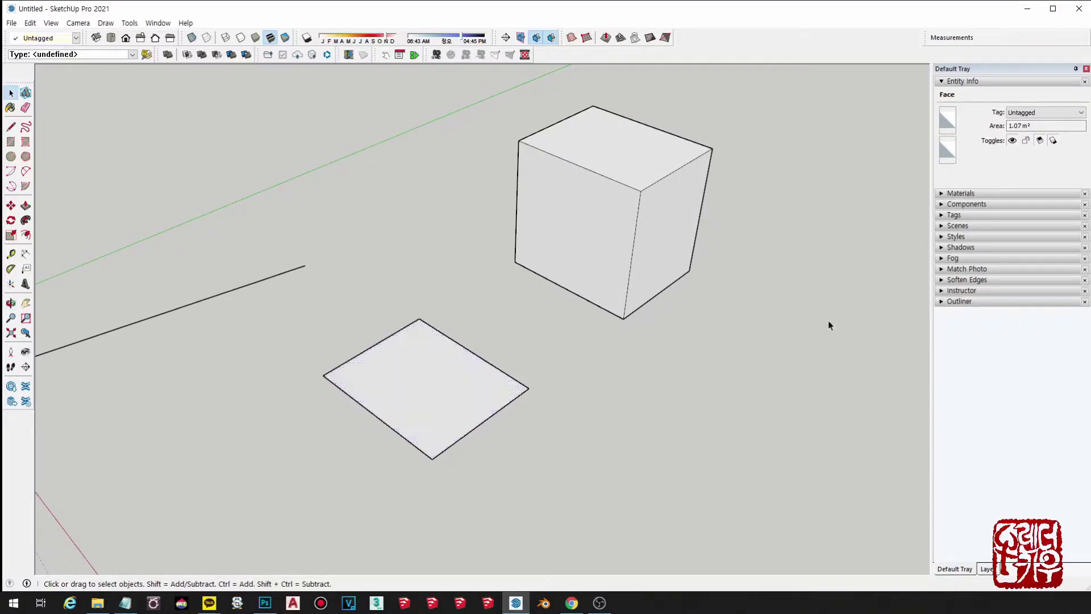
pyautogui.click(829, 325)
pyautogui.click(607, 180)
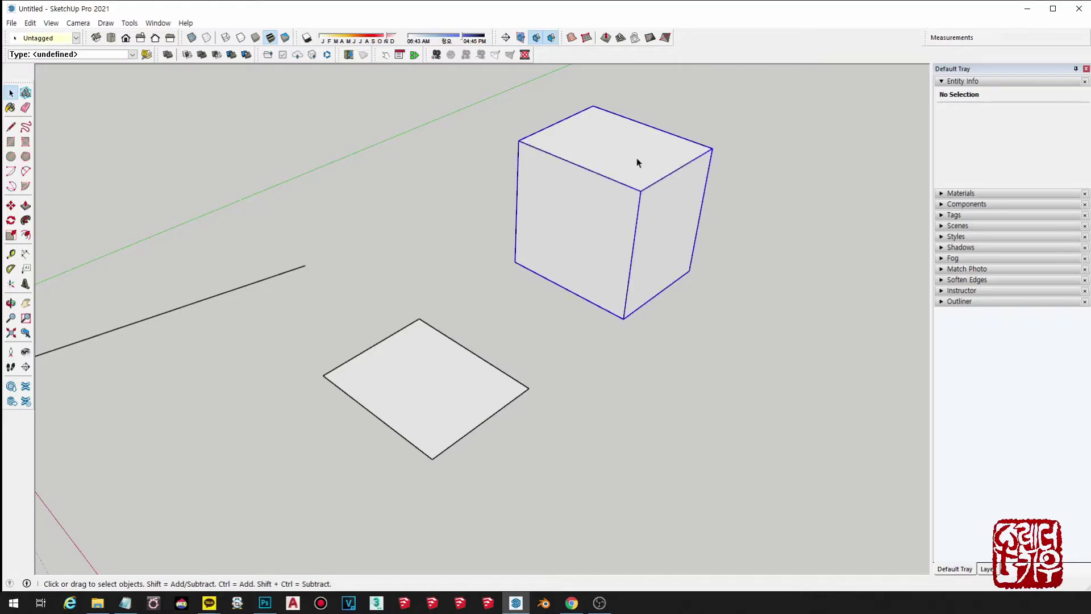
pyautogui.scroll(-1, 648, 242)
pyautogui.moveTo(648, 247)
pyautogui.mouseDown(button='middle')
pyautogui.moveTo(606, 237)
pyautogui.moveTo(651, 243)
pyautogui.mouseUp(button='middle')
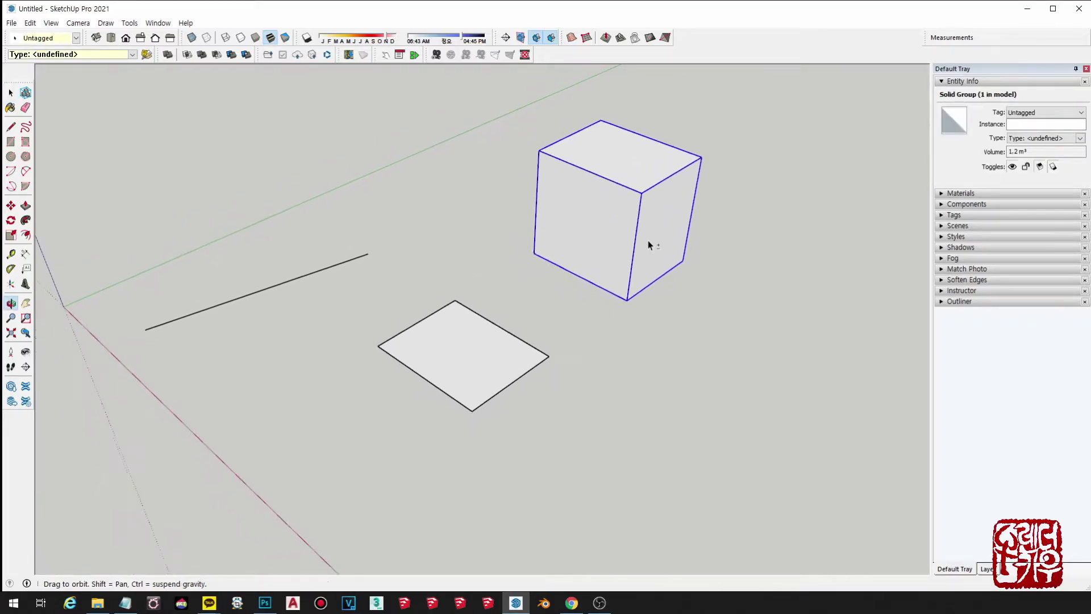
pyautogui.moveTo(652, 334)
pyautogui.mouseDown(button='middle')
pyautogui.moveTo(640, 310)
pyautogui.moveTo(659, 297)
pyautogui.mouseUp(button='middle')
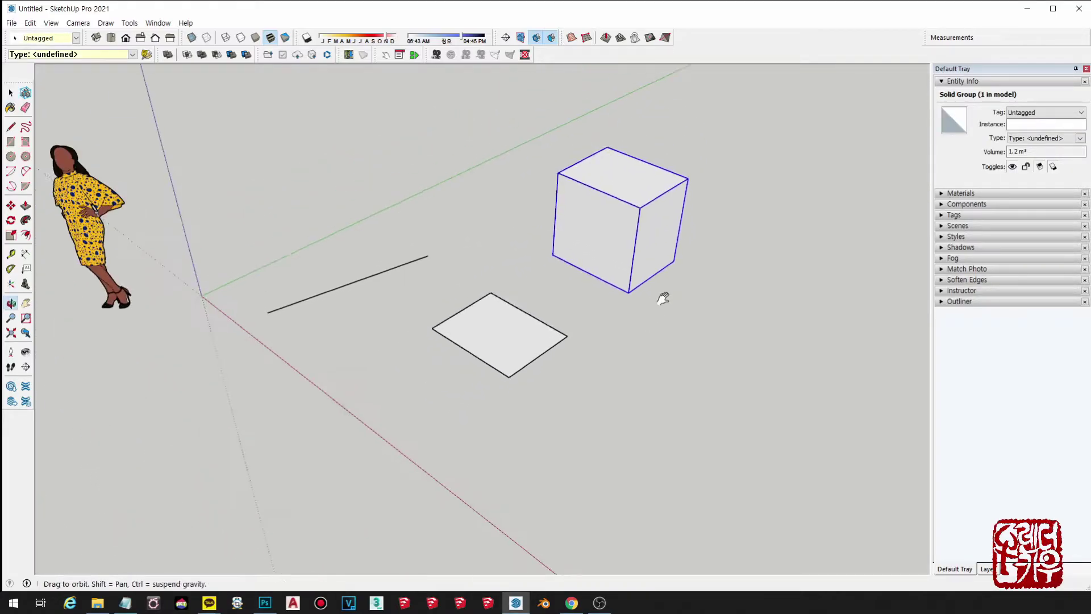
pyautogui.click(1013, 167)
pyautogui.click(717, 274)
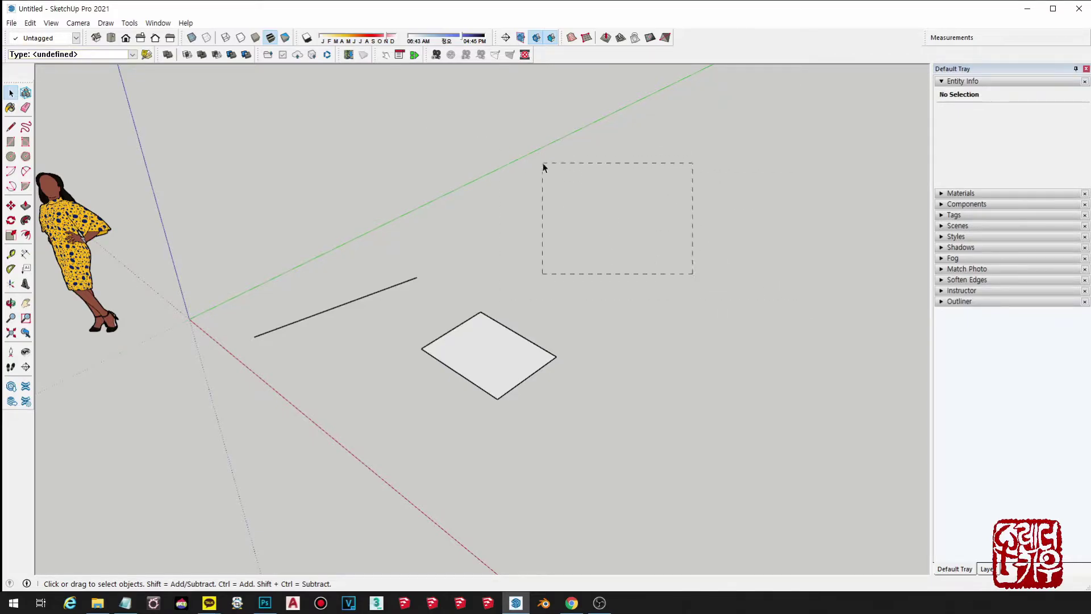
pyautogui.moveTo(711, 345); pyautogui.dragTo(521, 147)
pyautogui.click(639, 208)
pyautogui.hotkey('ctrl', 'z')
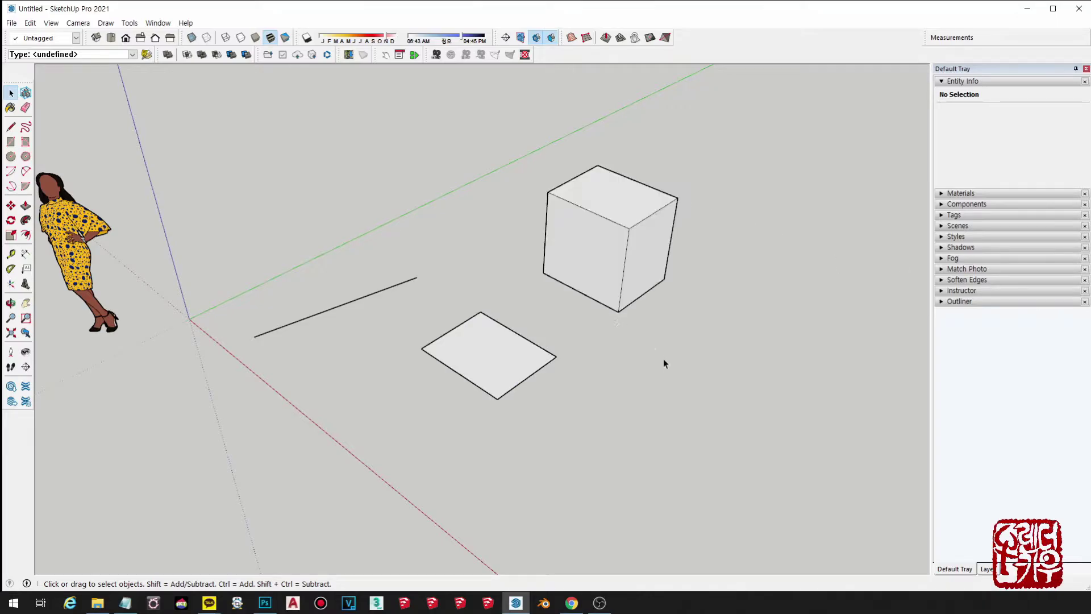
pyautogui.moveTo(674, 365); pyautogui.dragTo(653, 359, button='middle')
pyautogui.click(634, 260)
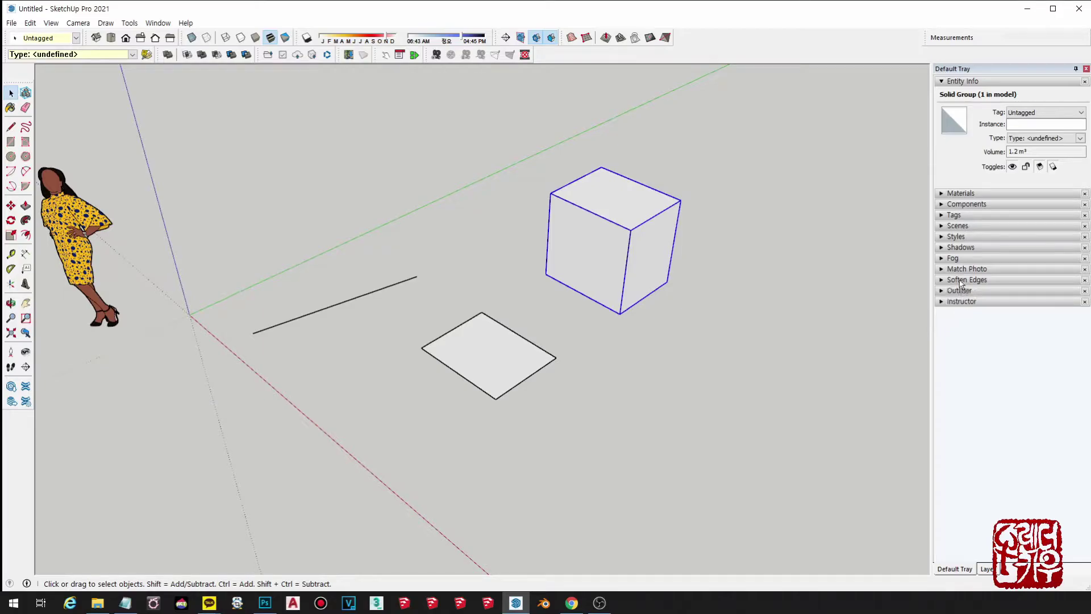
# Step: Put Outliner atop the tray expanded, then select the cube group and scale figure
pyautogui.moveTo(958, 302); pyautogui.dragTo(956, 193)
pyautogui.click(957, 195)
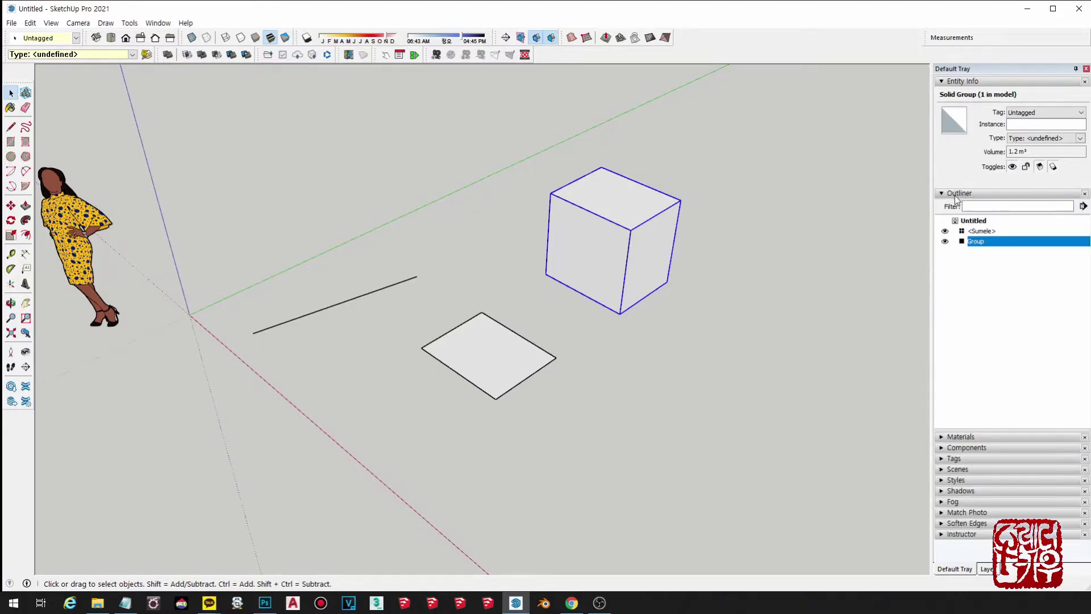
pyautogui.middleClick(725, 323)
pyautogui.click(851, 304)
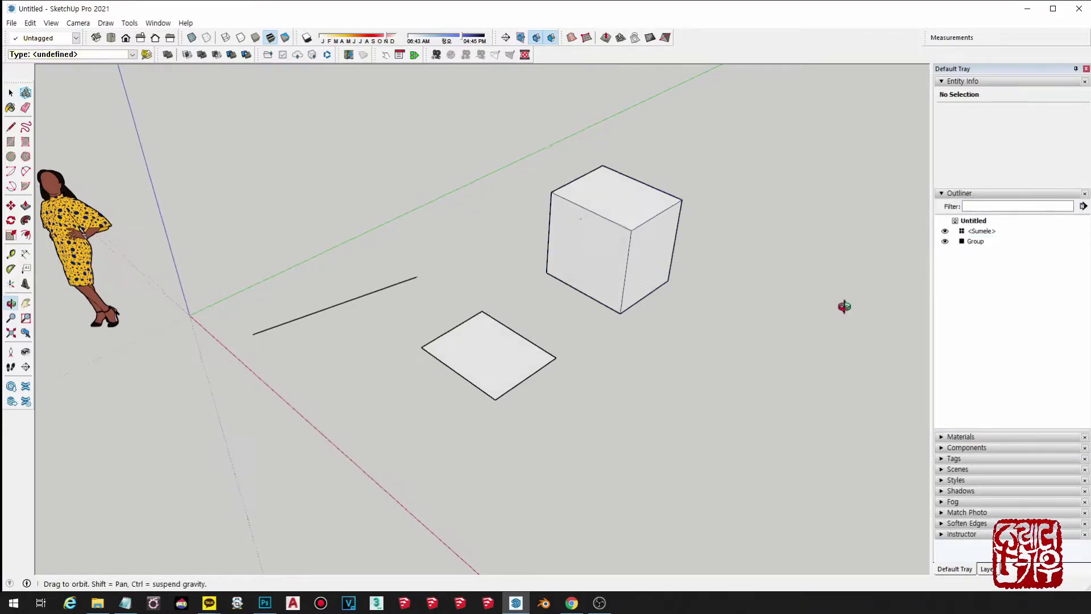
pyautogui.moveTo(845, 307)
pyautogui.mouseDown(button='middle')
pyautogui.moveTo(773, 346)
pyautogui.moveTo(787, 340)
pyautogui.mouseUp(button='middle')
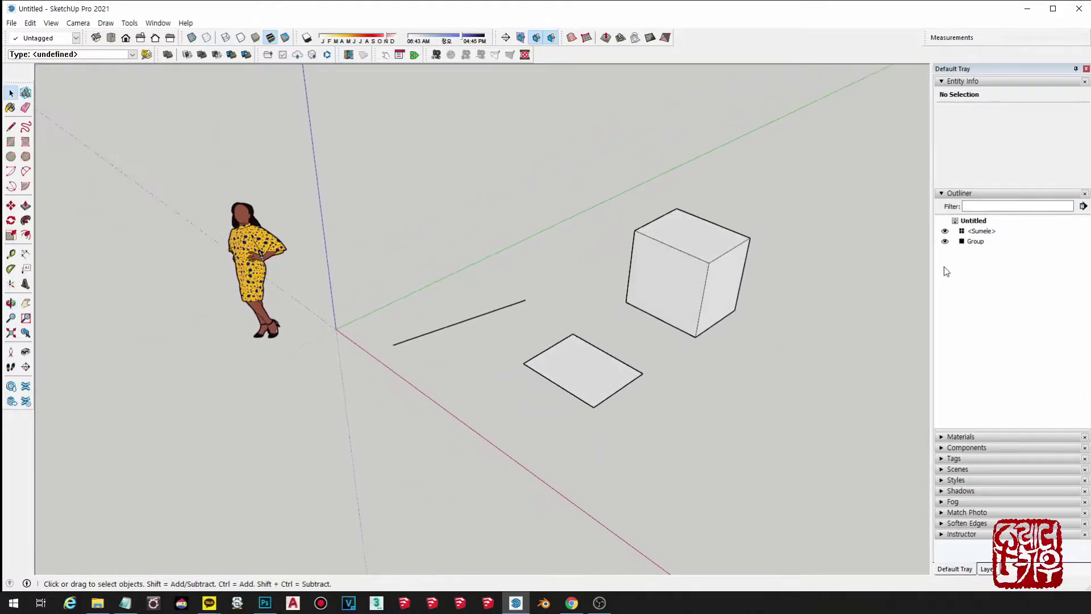
pyautogui.click(670, 256)
pyautogui.click(250, 236)
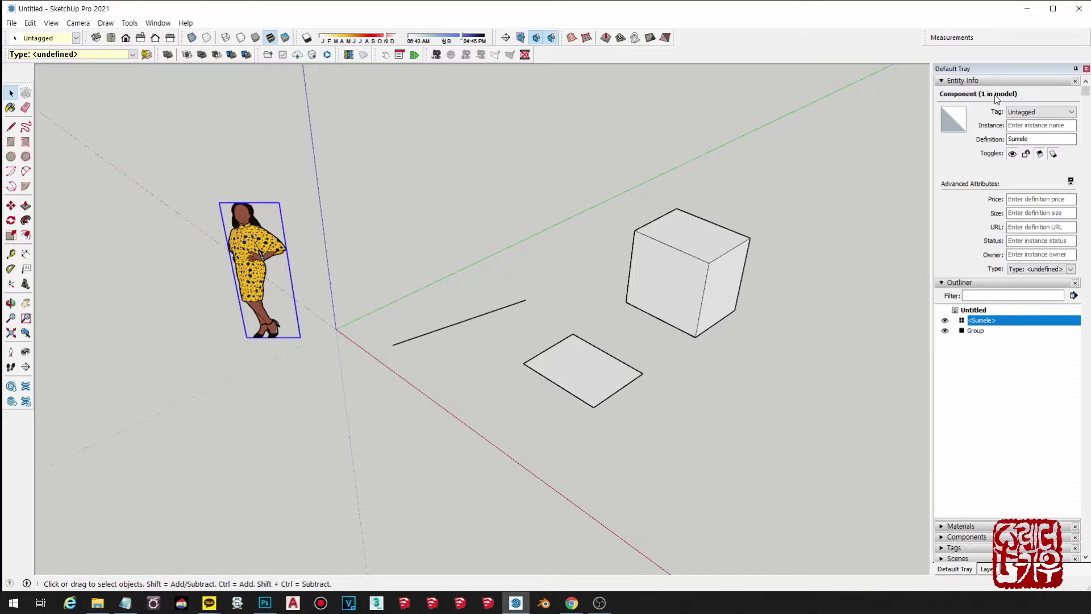
pyautogui.press('m')
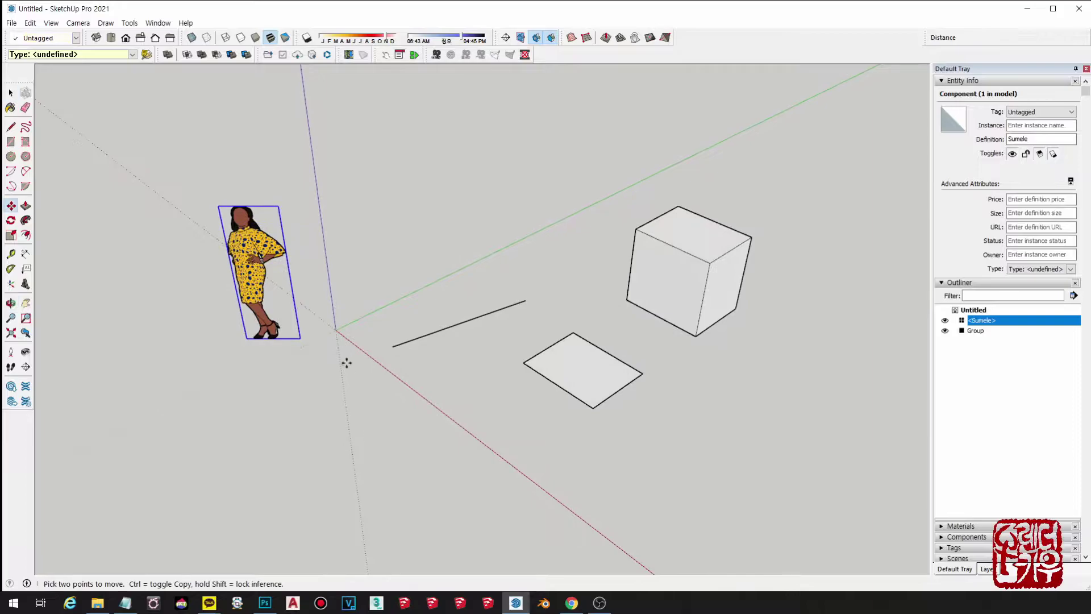
pyautogui.press('ctrl')
pyautogui.click(298, 304)
pyautogui.click(634, 165)
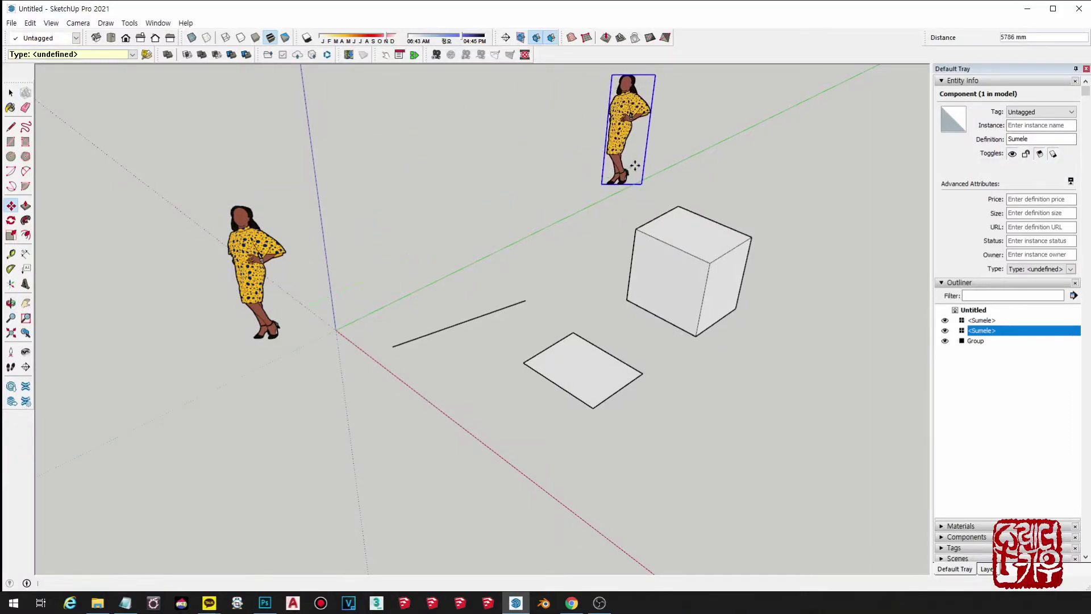
pyautogui.write('/5')
pyautogui.press('Return')
pyautogui.press('space')
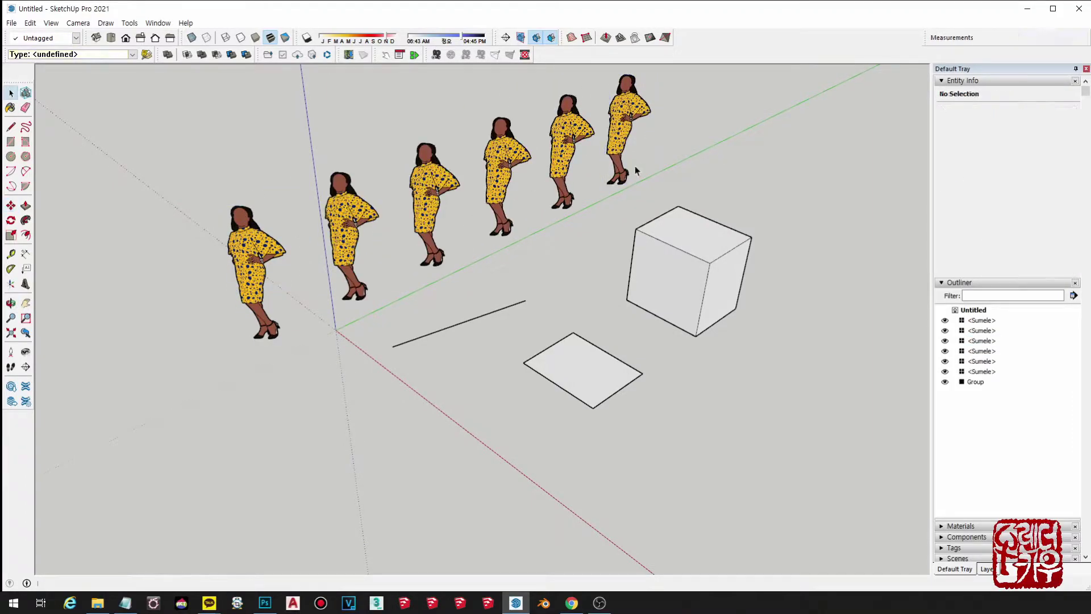
pyautogui.click(259, 251)
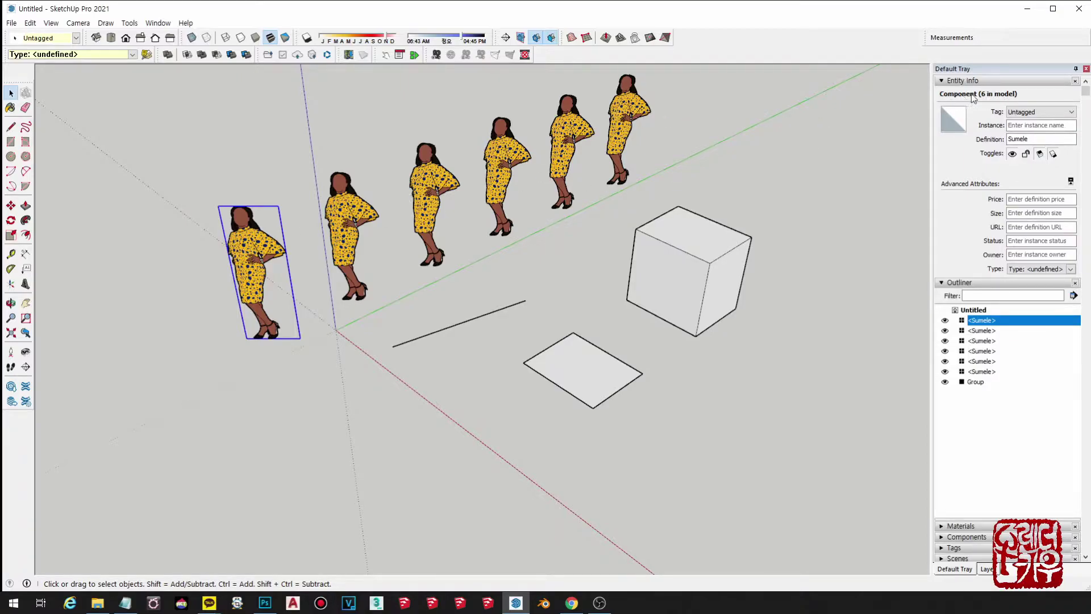
pyautogui.moveTo(694, 160); pyautogui.dragTo(402, 173)
pyautogui.press('Delete')
pyautogui.click(358, 239)
pyautogui.press('Delete')
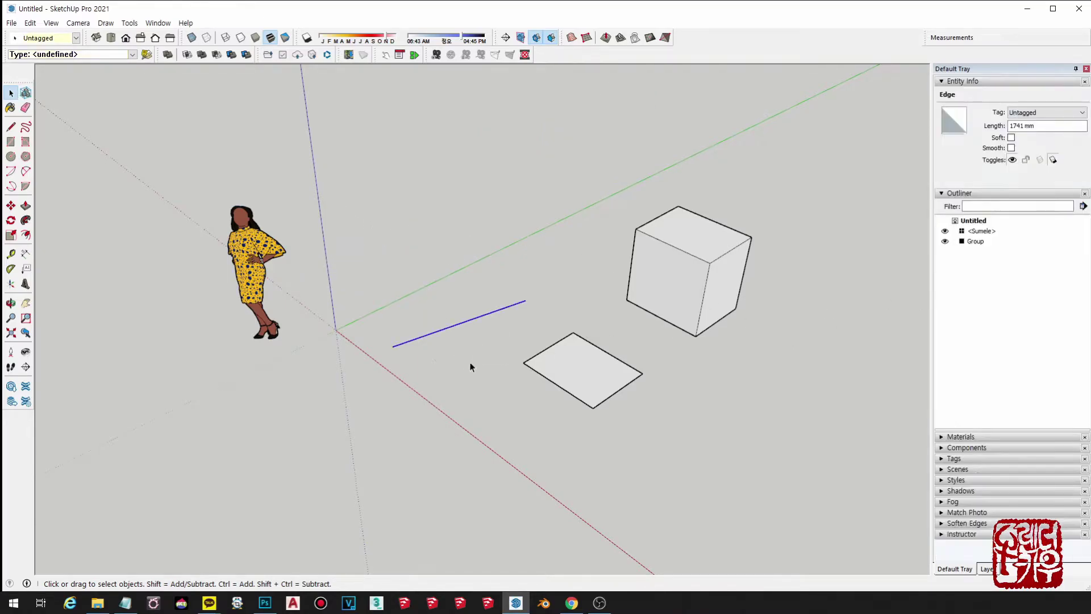
pyautogui.doubleClick(580, 377)
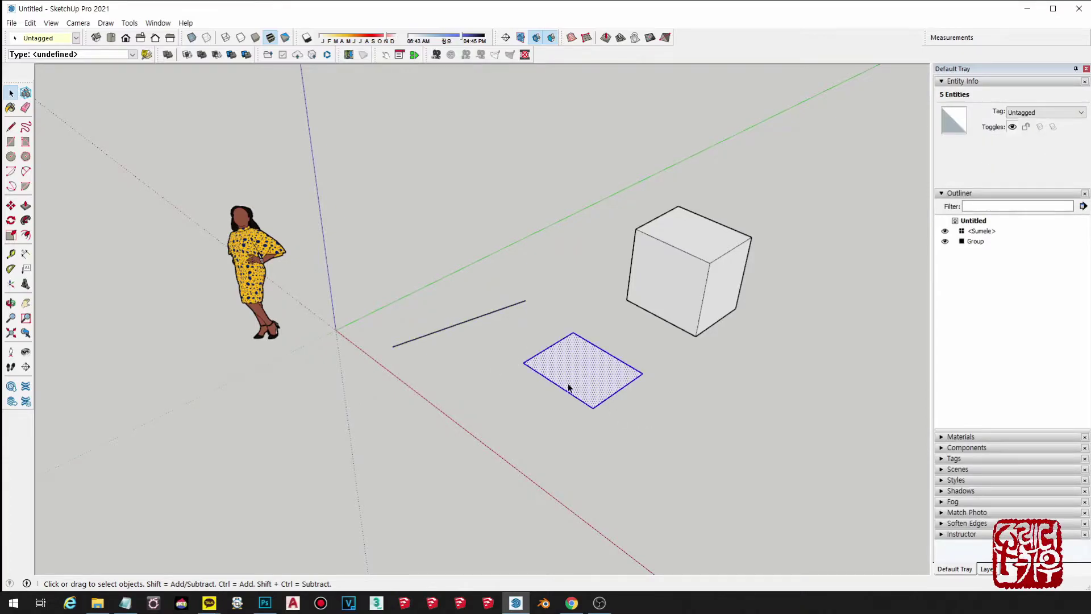
pyautogui.click(585, 377)
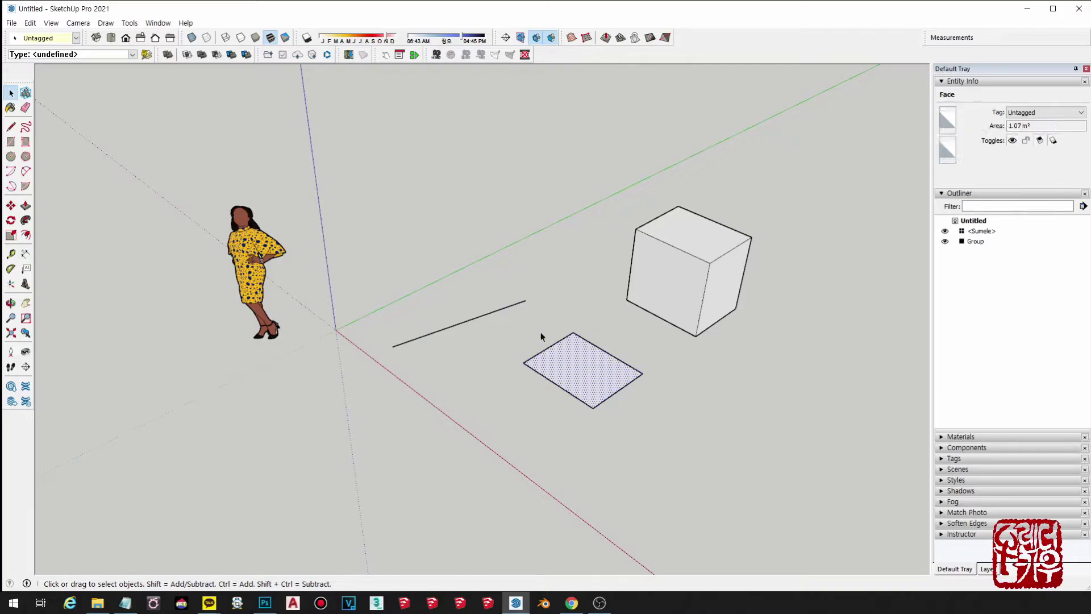
pyautogui.doubleClick(581, 357)
pyautogui.scroll(2, 564, 294)
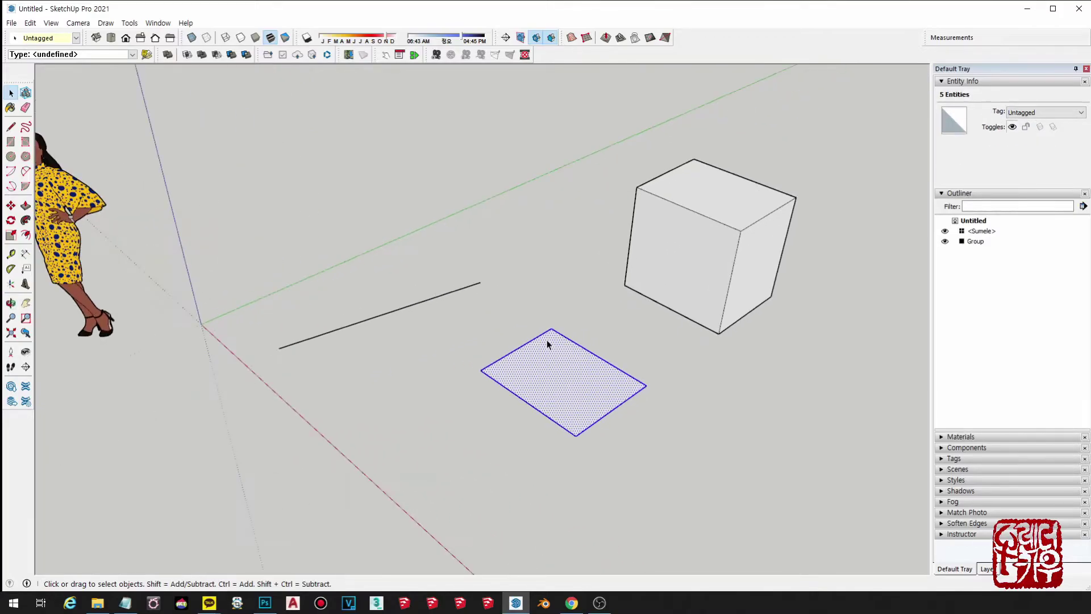
pyautogui.scroll(2, 546, 340)
pyautogui.scroll(-1, 622, 346)
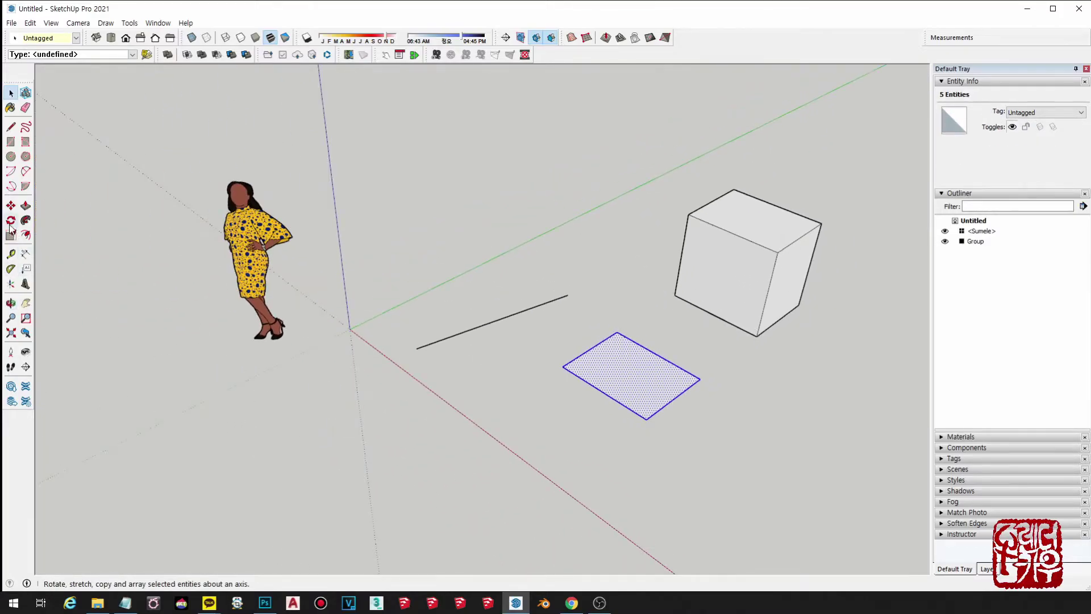
# Step: Draw a circle of roughly 985 mm radius on the ground behind the line
pyautogui.click(11, 157)
pyautogui.click(467, 253)
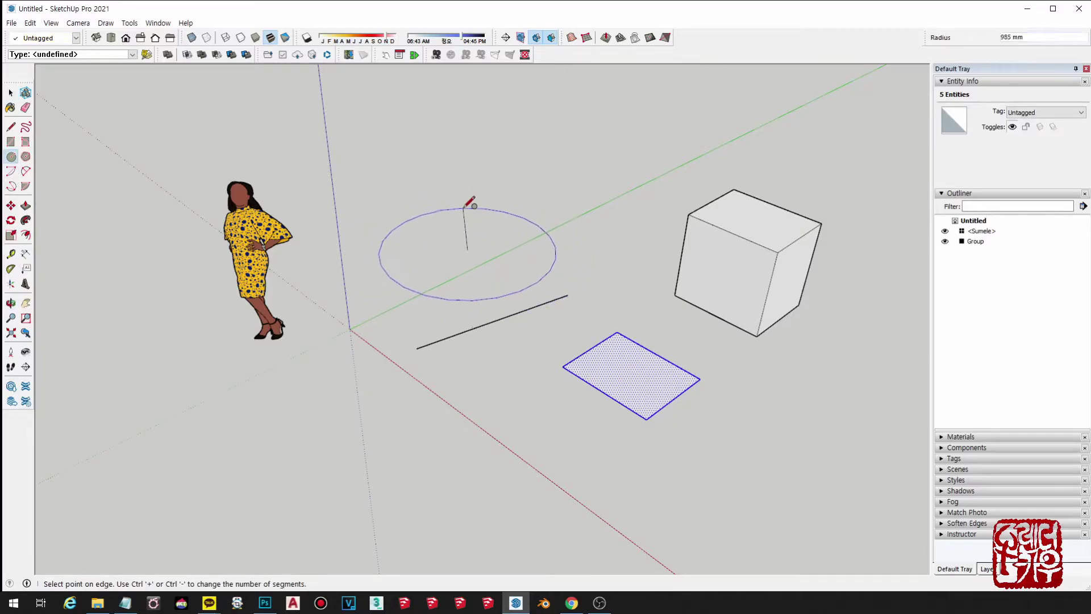
pyautogui.click(469, 208)
pyautogui.moveTo(470, 204); pyautogui.dragTo(561, 365, button='middle')
pyautogui.press('space')
pyautogui.click(502, 438)
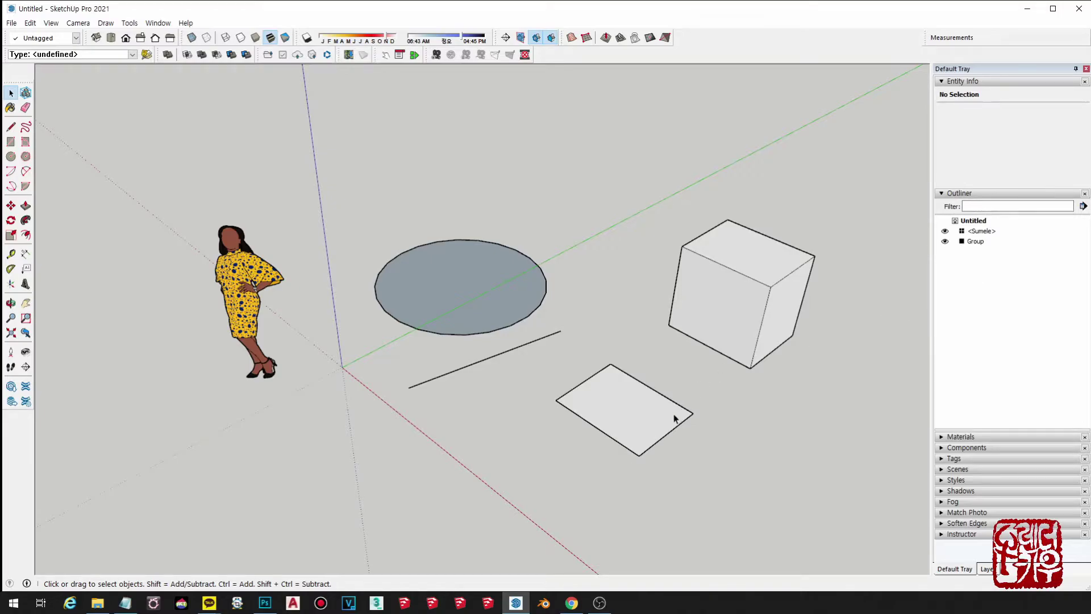
pyautogui.middleClick(380, 458)
pyautogui.moveTo(545, 370); pyautogui.dragTo(535, 364, button='middle')
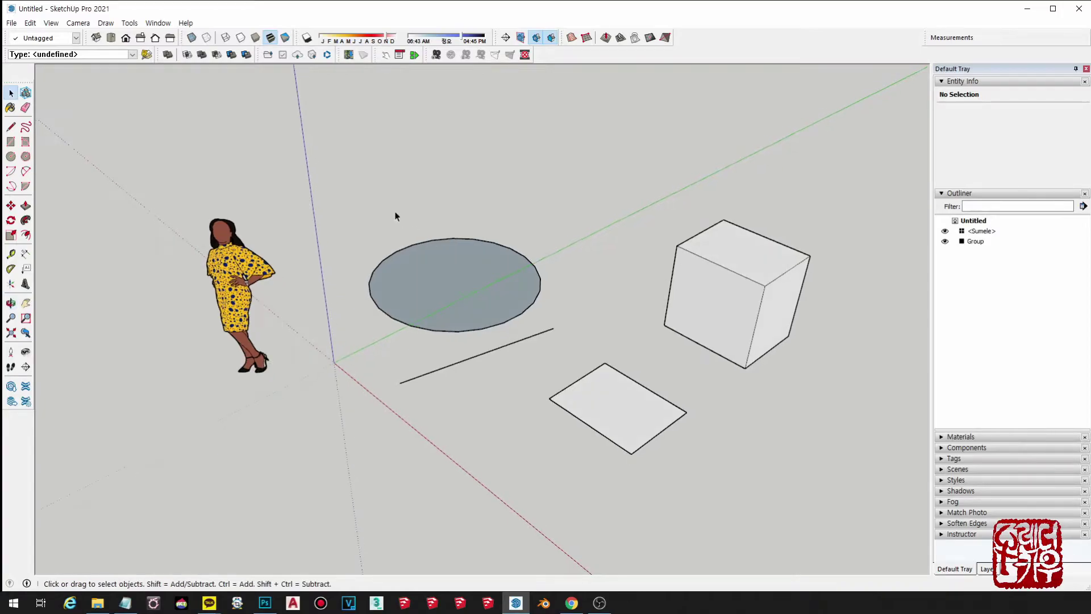
pyautogui.doubleClick(451, 291)
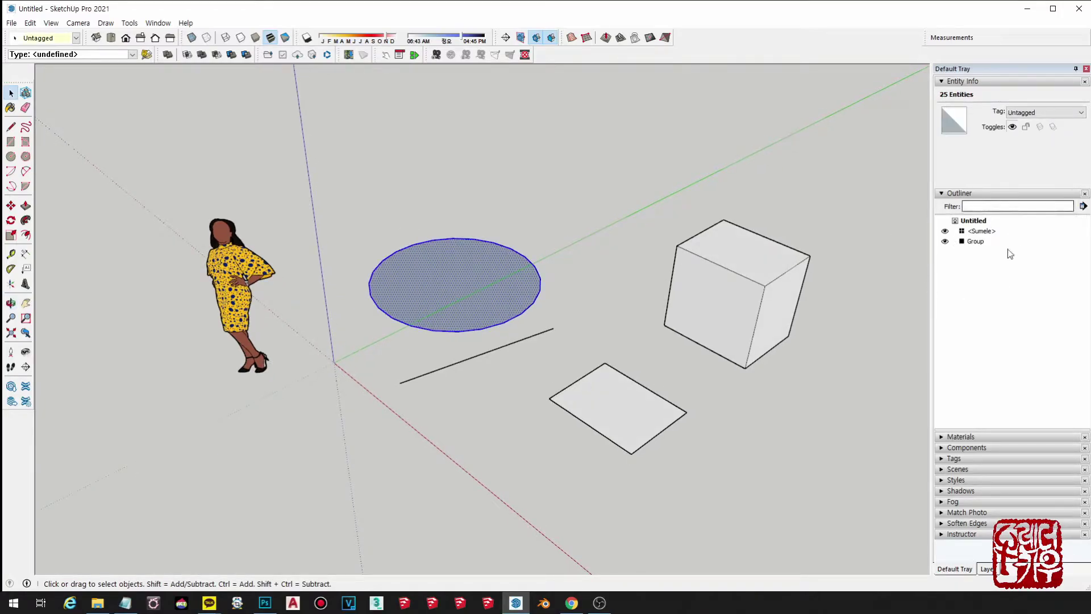
pyautogui.moveTo(539, 334); pyautogui.dragTo(796, 380, button='middle')
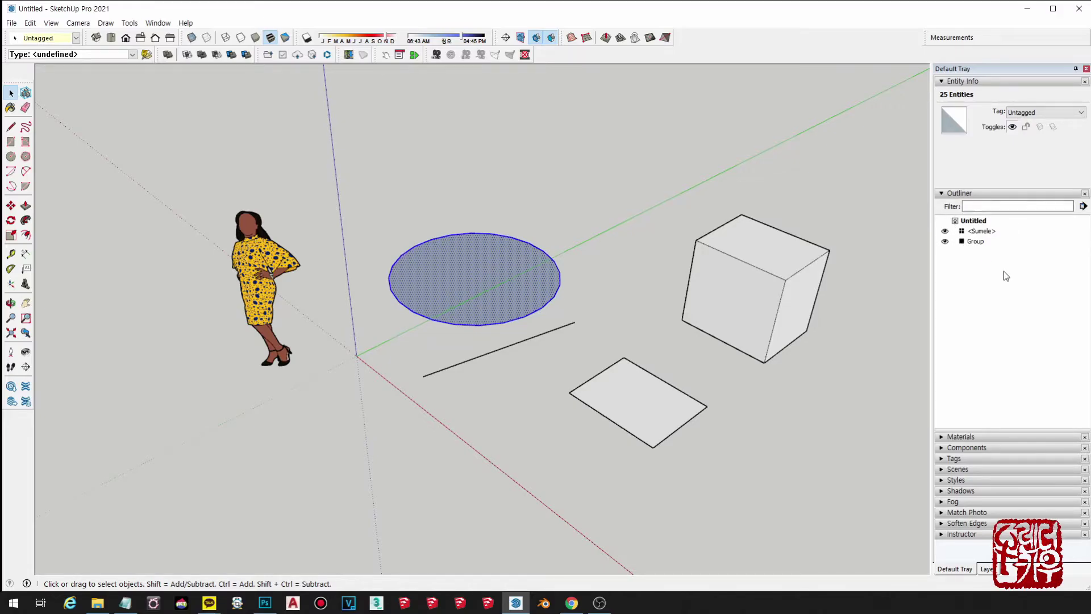
pyautogui.keyDown('shift'); pyautogui.moveTo(653, 373); pyautogui.dragTo(636, 363, button='middle'); pyautogui.keyUp('shift')
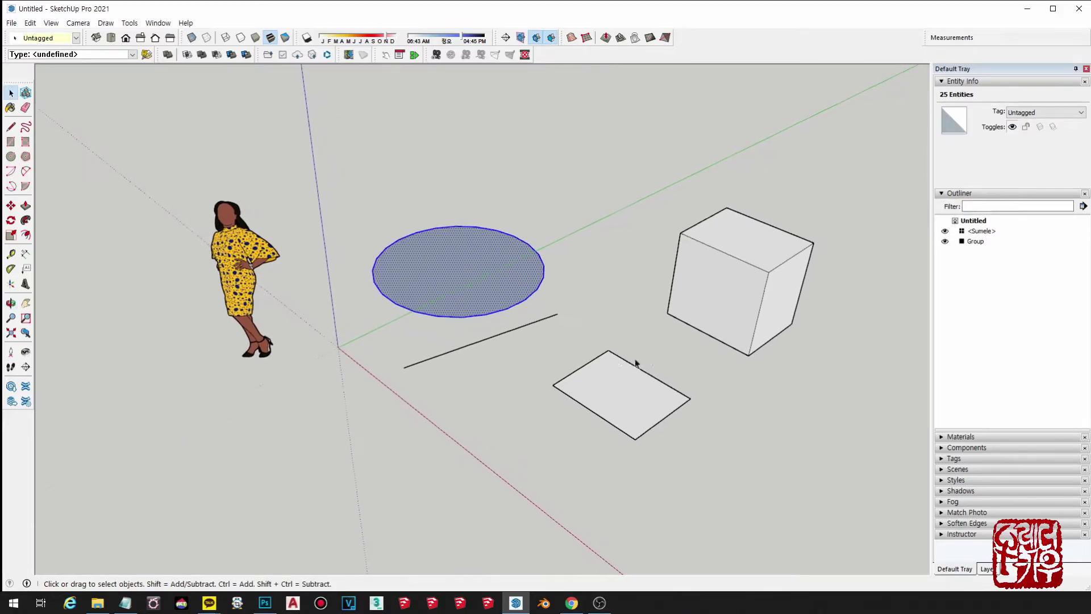
pyautogui.click(683, 172)
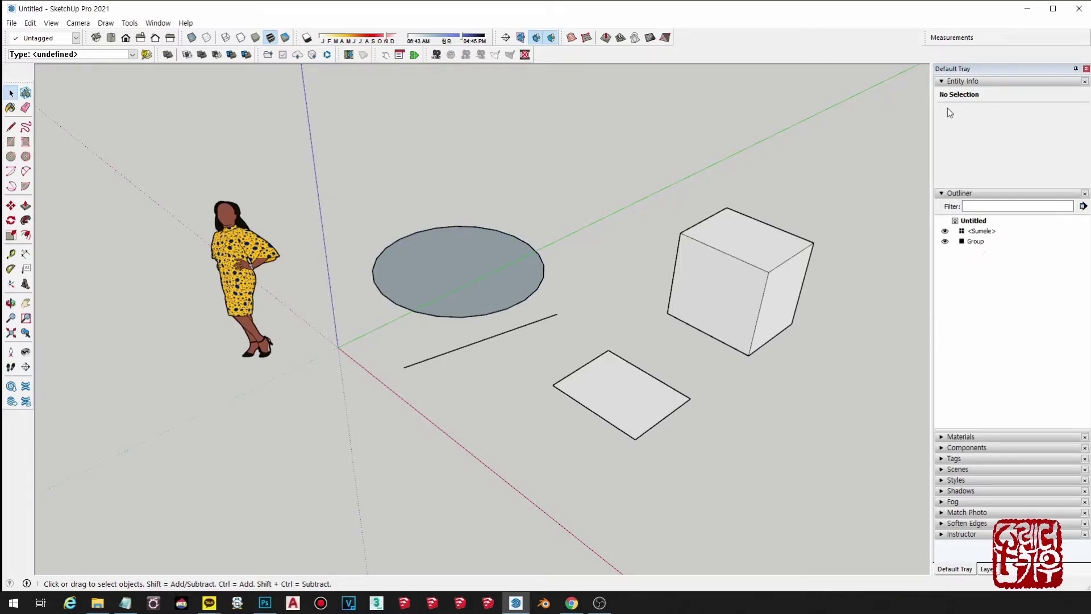
# Step: Select the cube group and hide it using Entity Info's Hide toggle
pyautogui.keyDown('shift'); pyautogui.moveTo(806, 398); pyautogui.dragTo(782, 371, button='middle'); pyautogui.keyUp('shift')
pyautogui.click(700, 291)
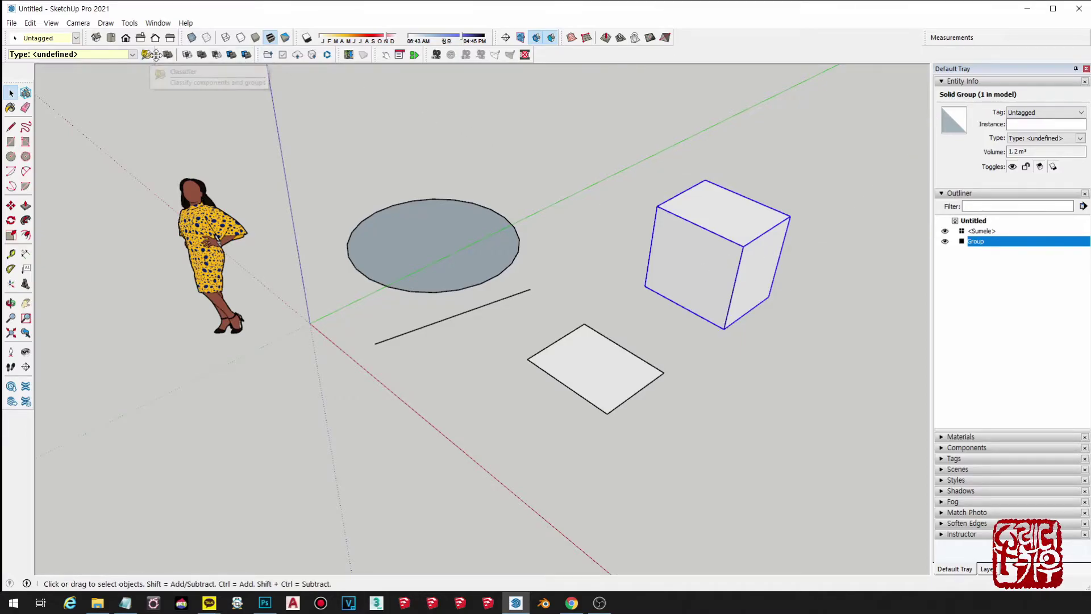
pyautogui.keyDown('shift'); pyautogui.moveTo(833, 284); pyautogui.dragTo(840, 283, button='middle'); pyautogui.keyUp('shift')
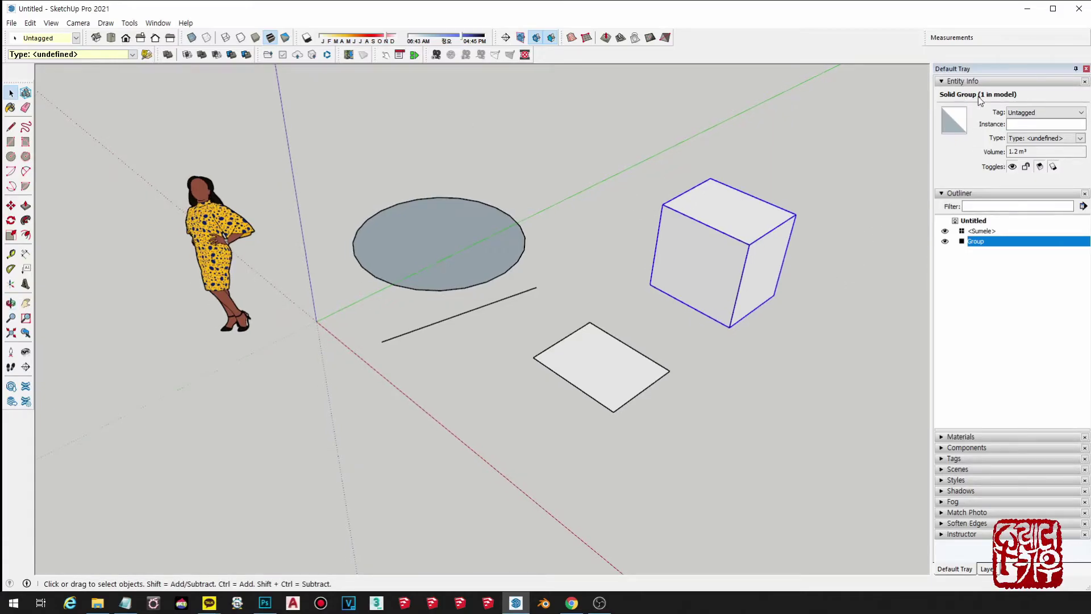
pyautogui.middleClick(712, 256)
pyautogui.click(1012, 168)
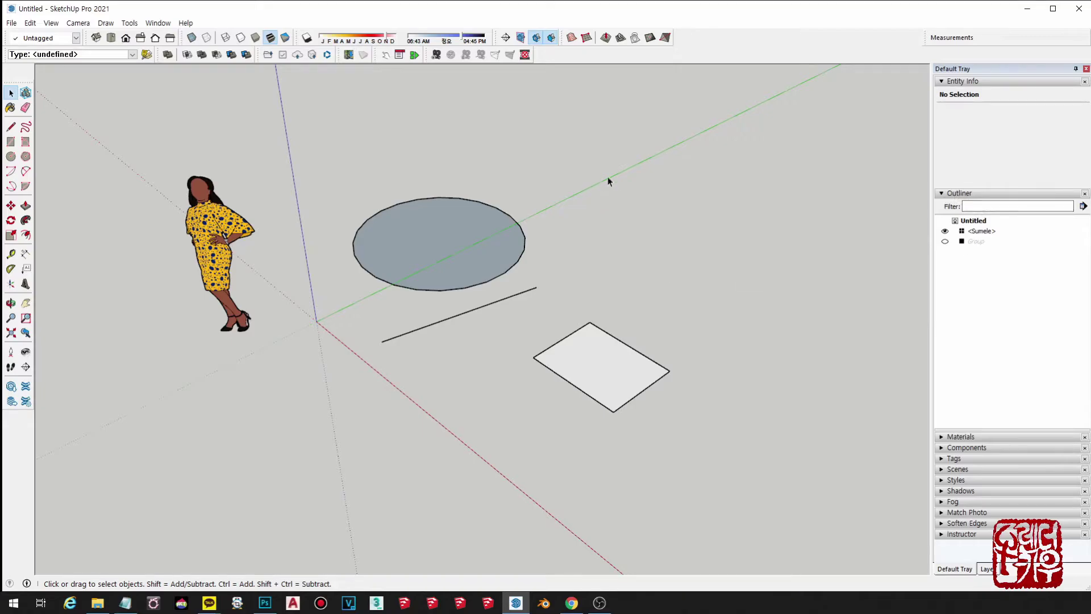
# Step: Toggle the cube's Outliner eye icon, leaving it visible, and reselect the 1.2 m³ Solid Group
pyautogui.click(946, 244)
pyautogui.click(946, 243)
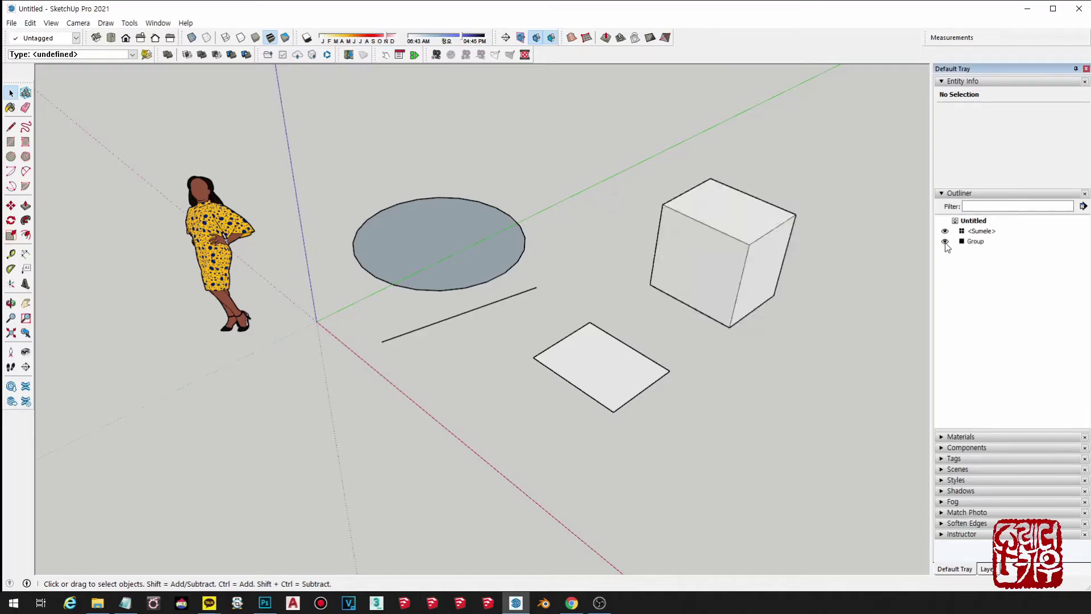
pyautogui.click(946, 243)
pyautogui.click(946, 243)
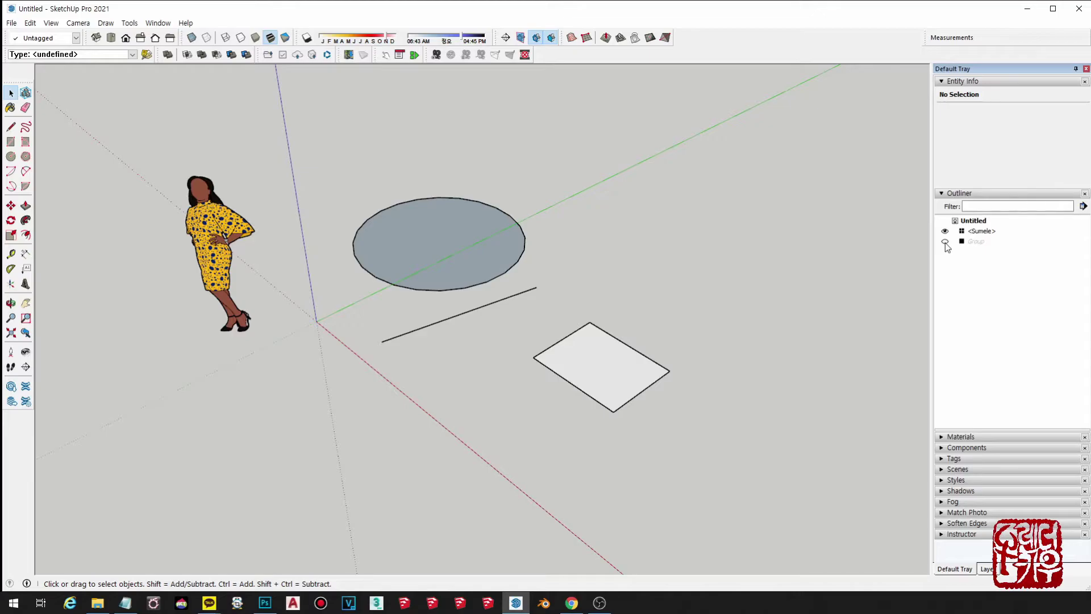
pyautogui.click(946, 244)
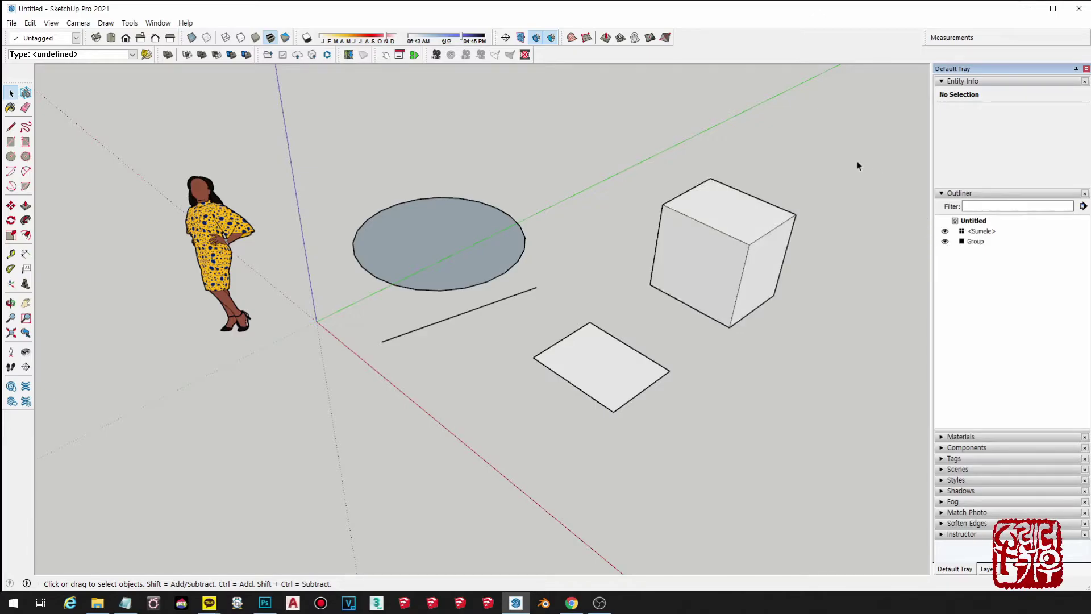
pyautogui.click(946, 243)
pyautogui.click(946, 244)
pyautogui.click(752, 254)
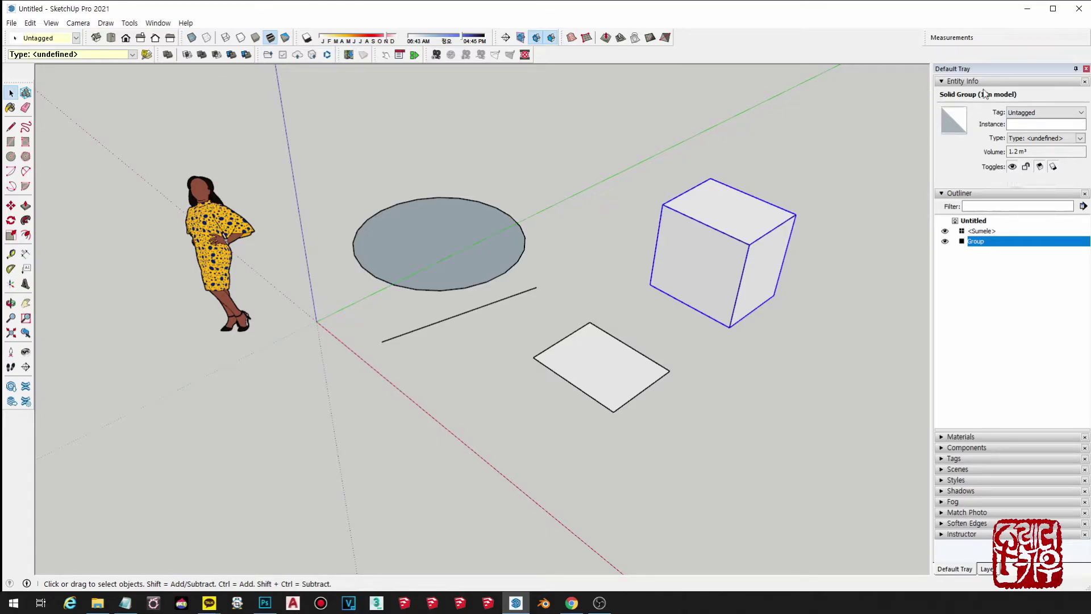
# Step: Select the rectangle face to be scaled
pyautogui.moveTo(803, 302); pyautogui.dragTo(541, 305, button='middle')
pyautogui.click(490, 302)
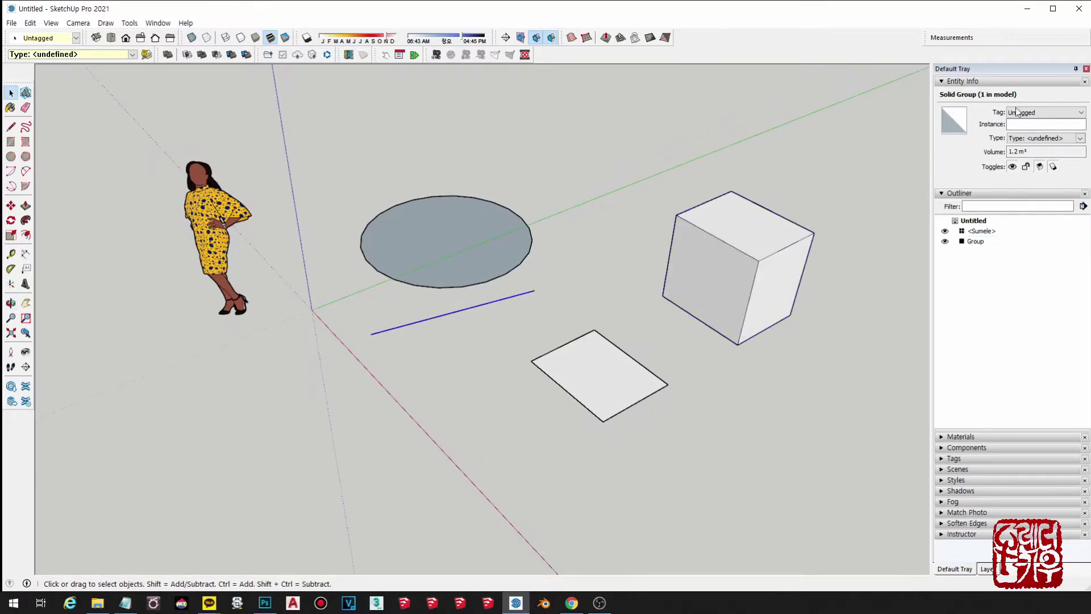
pyautogui.click(580, 364)
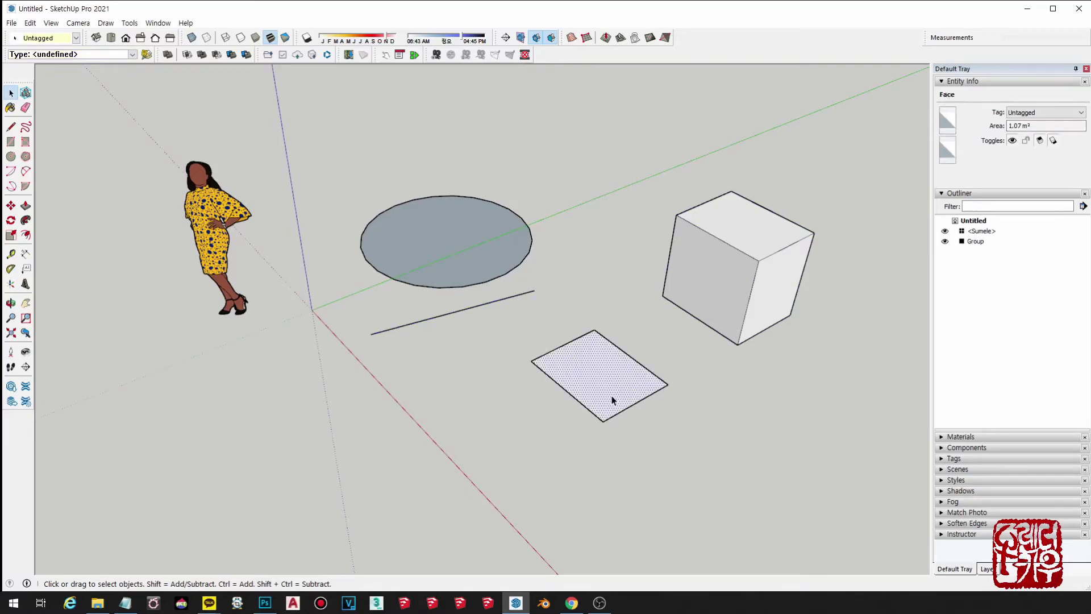
pyautogui.keyDown('shift'); pyautogui.moveTo(611, 396); pyautogui.dragTo(584, 394, button='middle'); pyautogui.keyUp('shift')
pyautogui.scroll(2, 584, 394)
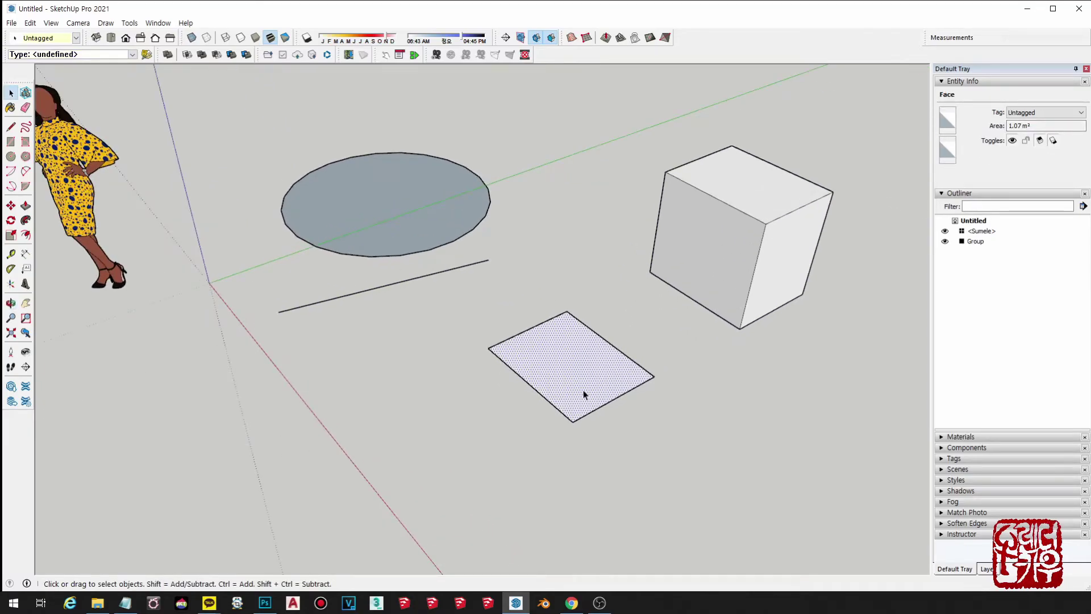
pyautogui.scroll(-2, 583, 389)
# Step: Scale the face outward along both the green and red directions
pyautogui.press('s')
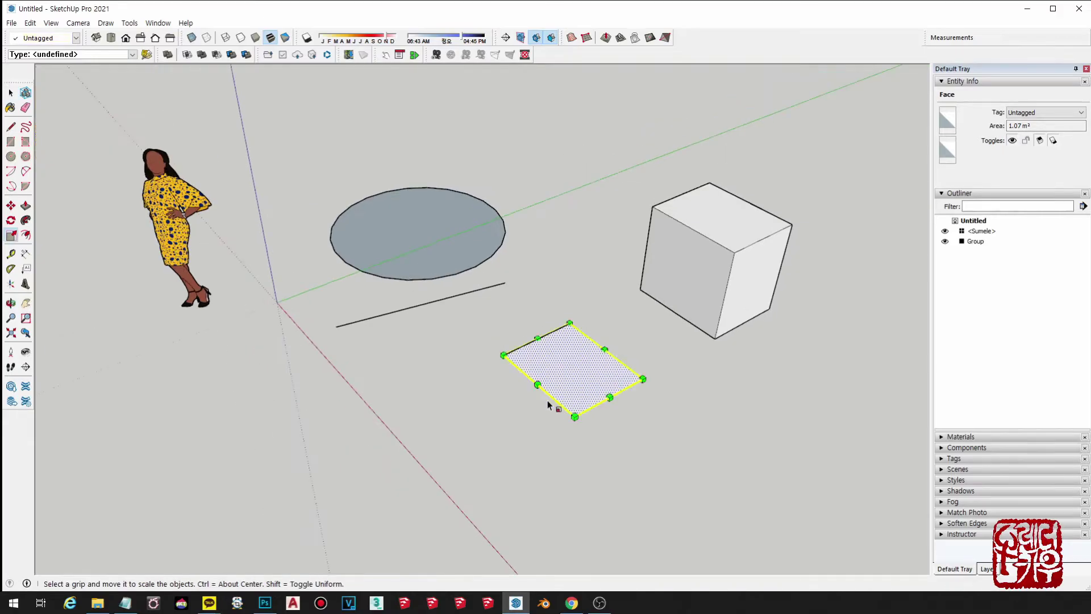
pyautogui.moveTo(539, 384); pyautogui.dragTo(344, 485)
pyautogui.scroll(-3, 443, 263)
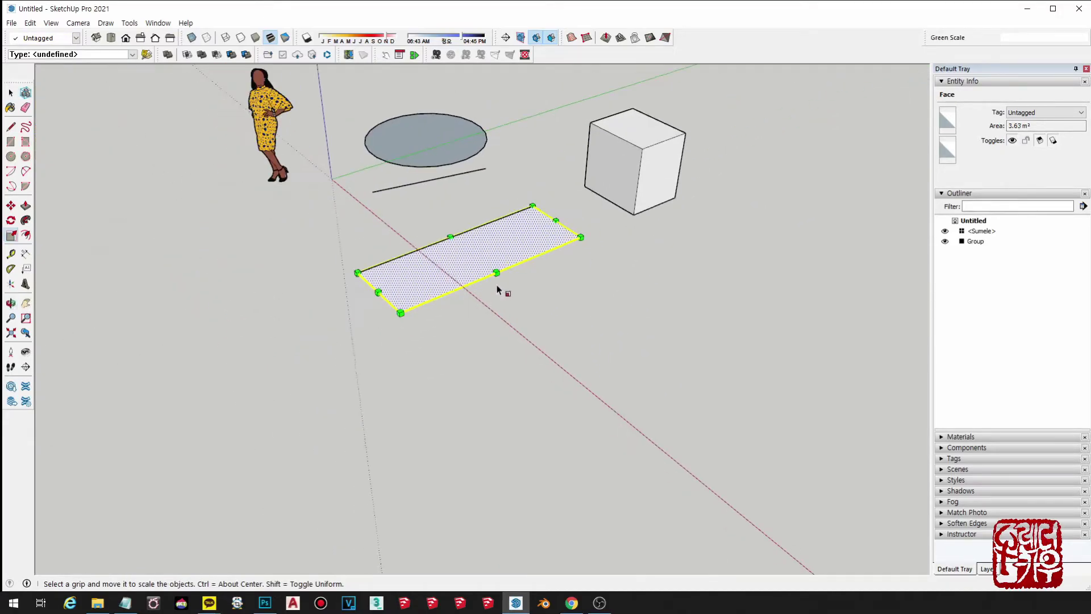
pyautogui.moveTo(494, 272); pyautogui.dragTo(827, 476)
pyautogui.press('space')
# Step: Confirm the face's new 20.53 m² area in Entity Info, then reselect the cube group
pyautogui.moveTo(813, 370); pyautogui.dragTo(711, 377, button='middle')
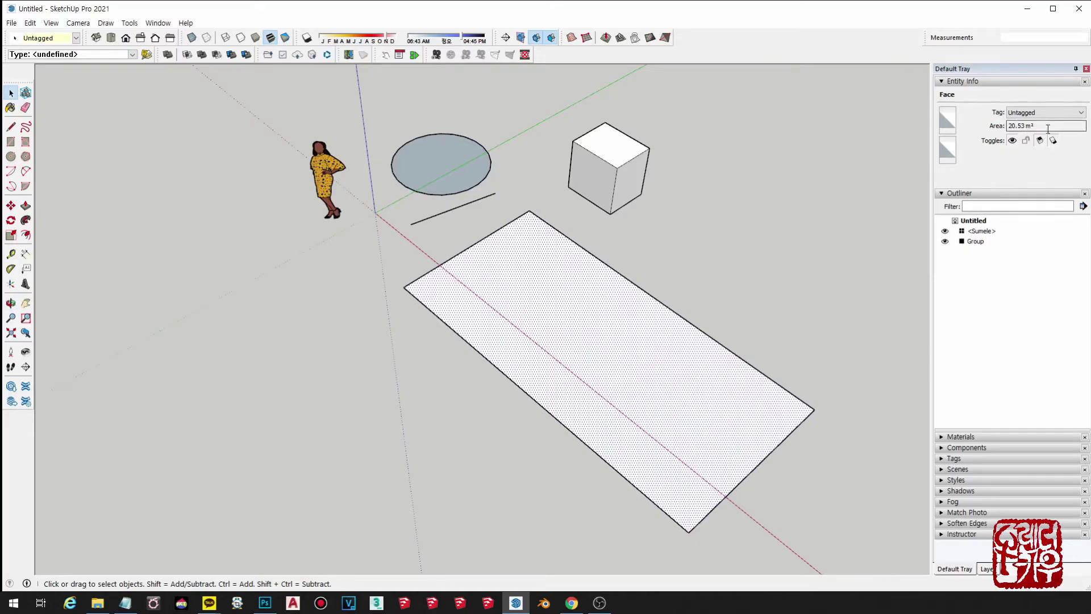
pyautogui.click(1017, 126)
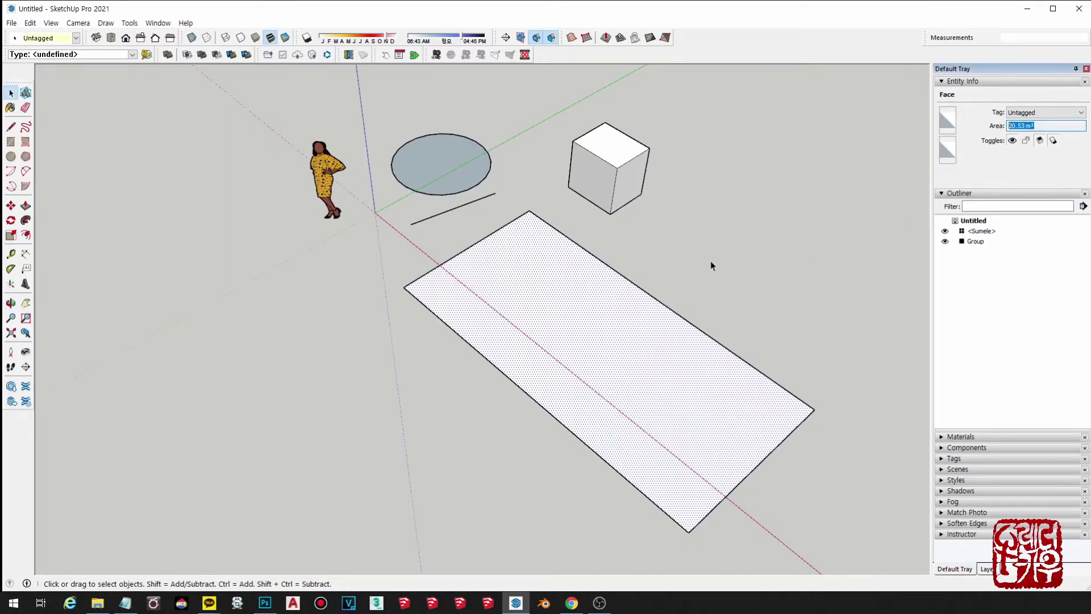
pyautogui.moveTo(711, 265)
pyautogui.mouseDown(button='middle')
pyautogui.moveTo(612, 177)
pyautogui.moveTo(662, 224)
pyautogui.moveTo(622, 216)
pyautogui.moveTo(638, 212)
pyautogui.mouseUp(button='middle')
pyautogui.click(613, 173)
pyautogui.scroll(2, 613, 174)
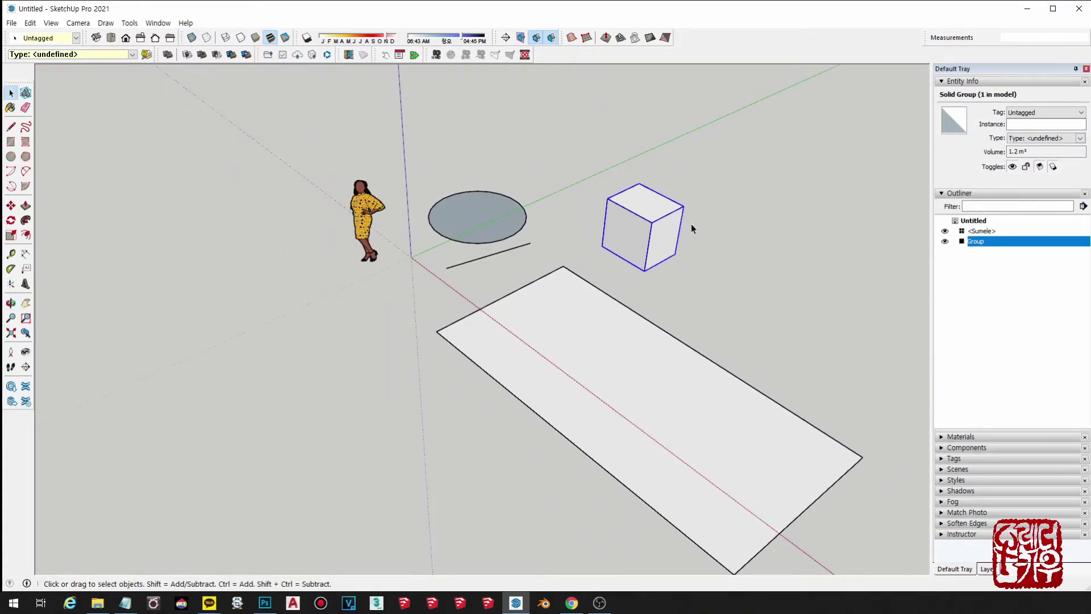
# Step: Select the grey ellipse face
pyautogui.scroll(2, 674, 215)
pyautogui.scroll(1, 651, 255)
pyautogui.scroll(-2, 682, 239)
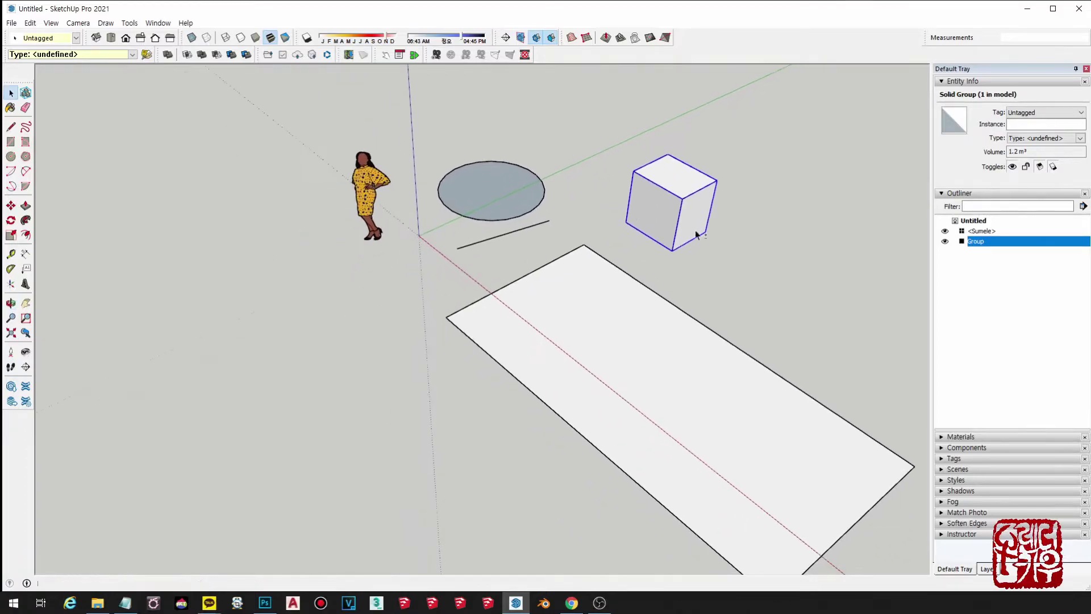
pyautogui.click(503, 207)
pyautogui.moveTo(503, 207); pyautogui.dragTo(548, 346, button='middle')
pyautogui.scroll(-2, 550, 347)
# Step: Push/Pull the ellipse face upward into a tall cylinder
pyautogui.press('p')
pyautogui.click(551, 348)
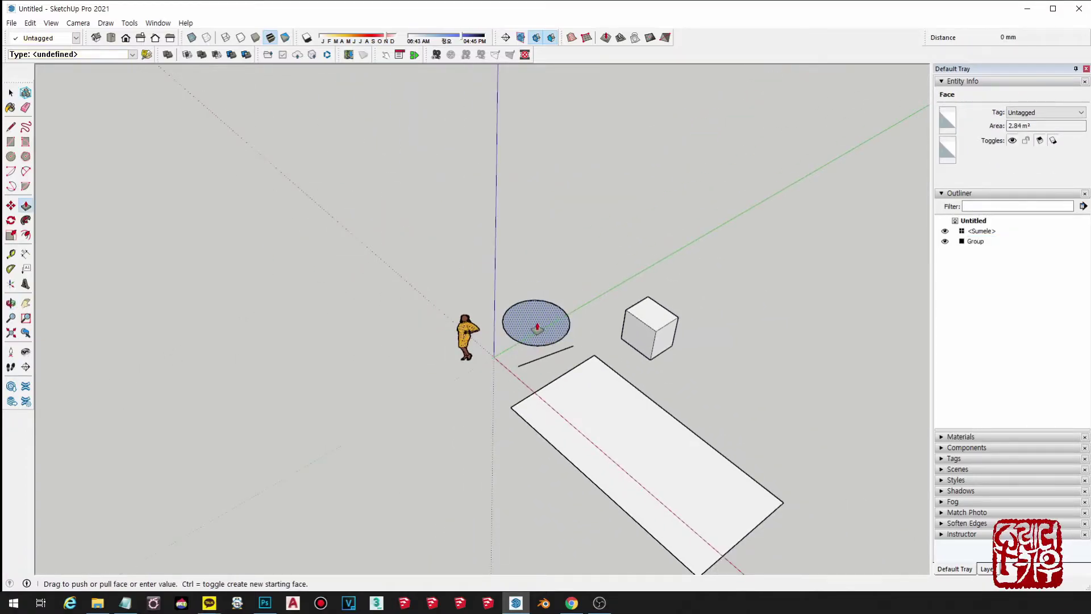
pyautogui.scroll(-2, 540, 318)
pyautogui.click(566, 201)
pyautogui.press('space')
# Step: Select all 98 entities of the cylinder
pyautogui.tripleClick(560, 208)
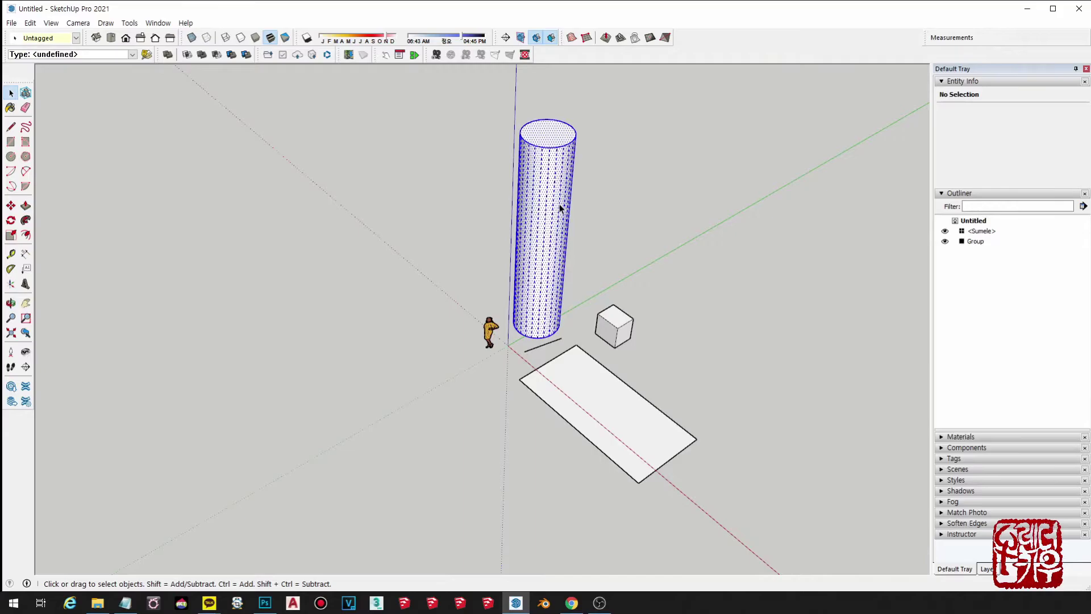
pyautogui.rightClick(560, 207)
pyautogui.press('Escape')
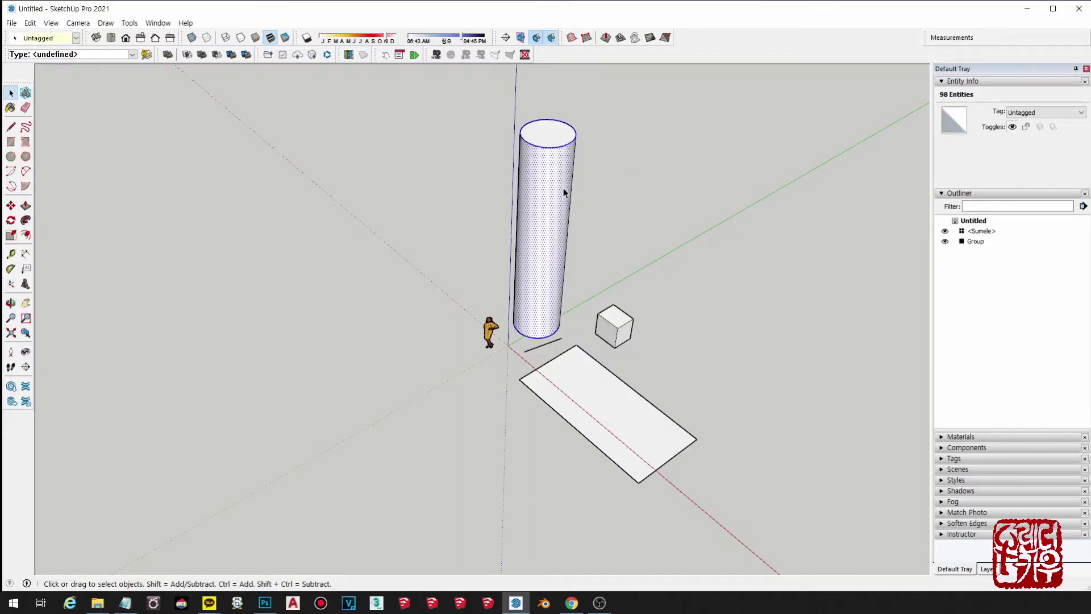
# Step: Make the cylinder a group and view its volume in Entity Info
pyautogui.rightClick(537, 228)
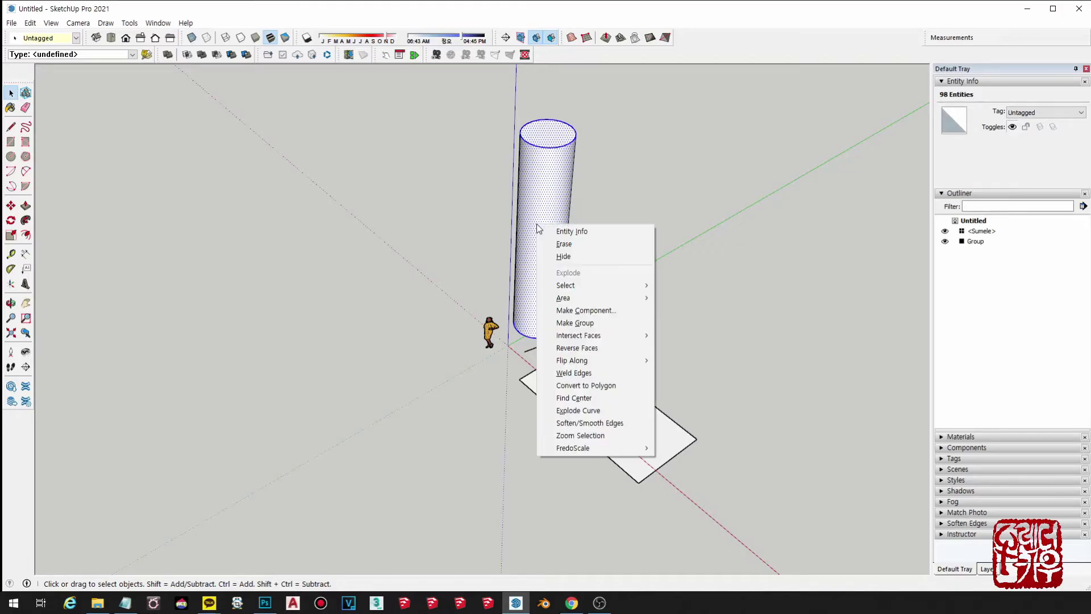
pyautogui.click(602, 322)
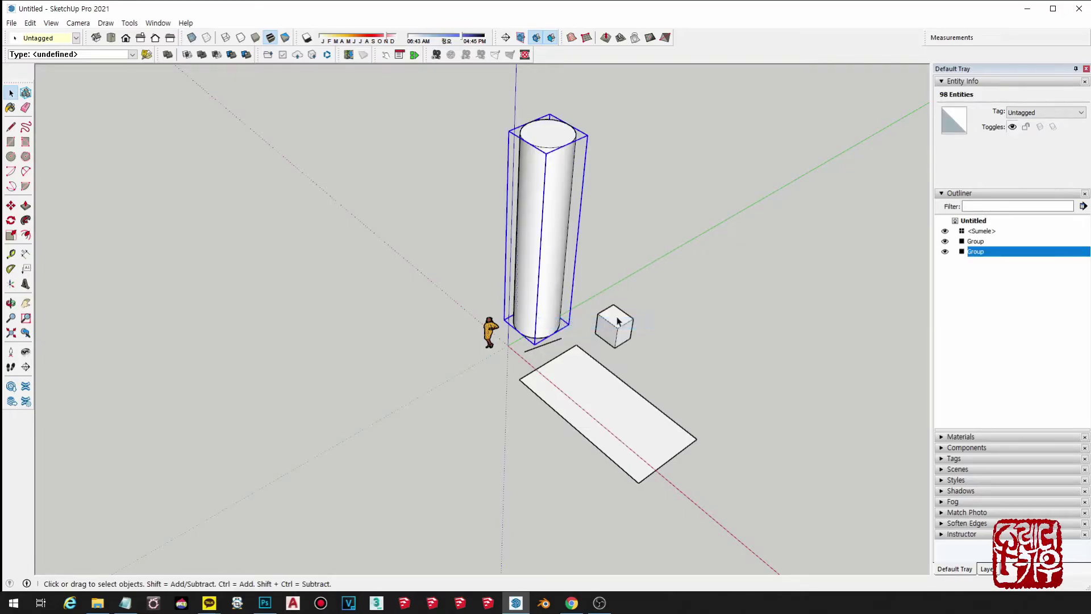
pyautogui.click(975, 251)
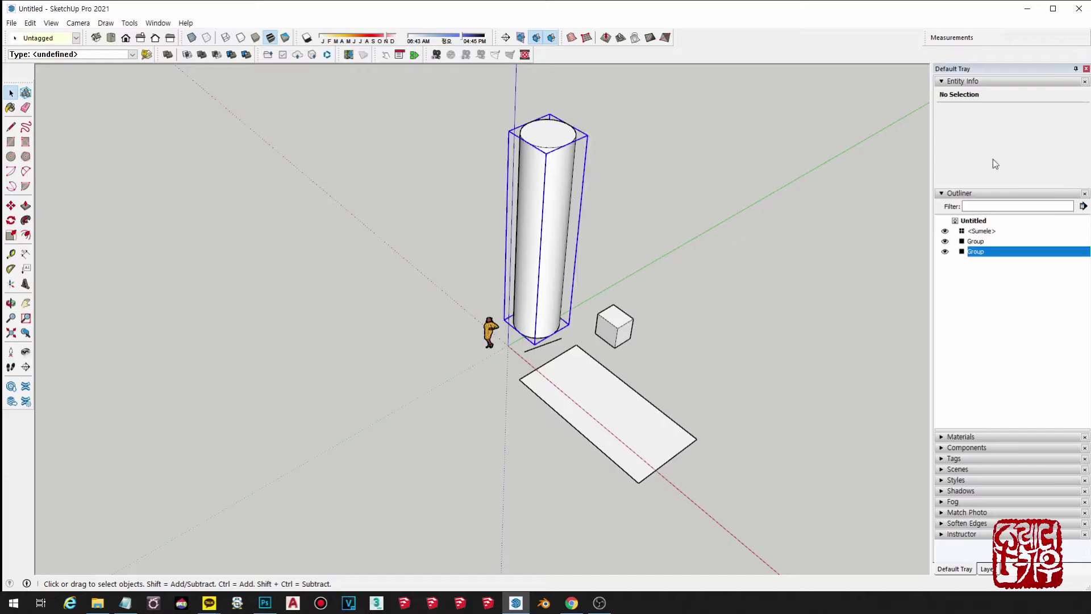
pyautogui.click(1059, 150)
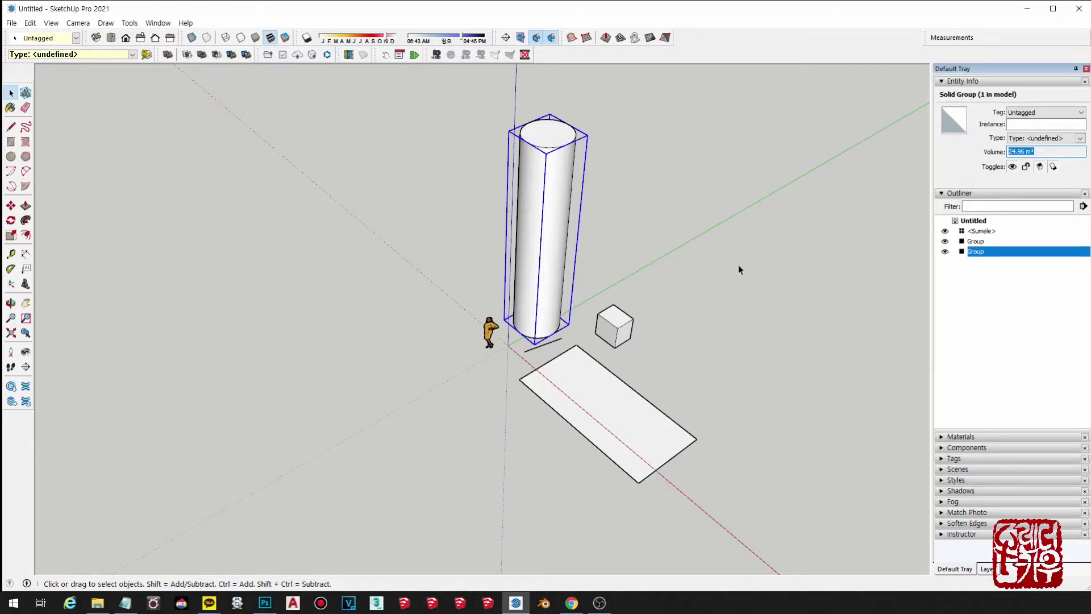
# Step: Reselect the cylinder group to recheck its 24.96 m³ volume and instance name field
pyautogui.click(693, 215)
pyautogui.click(554, 190)
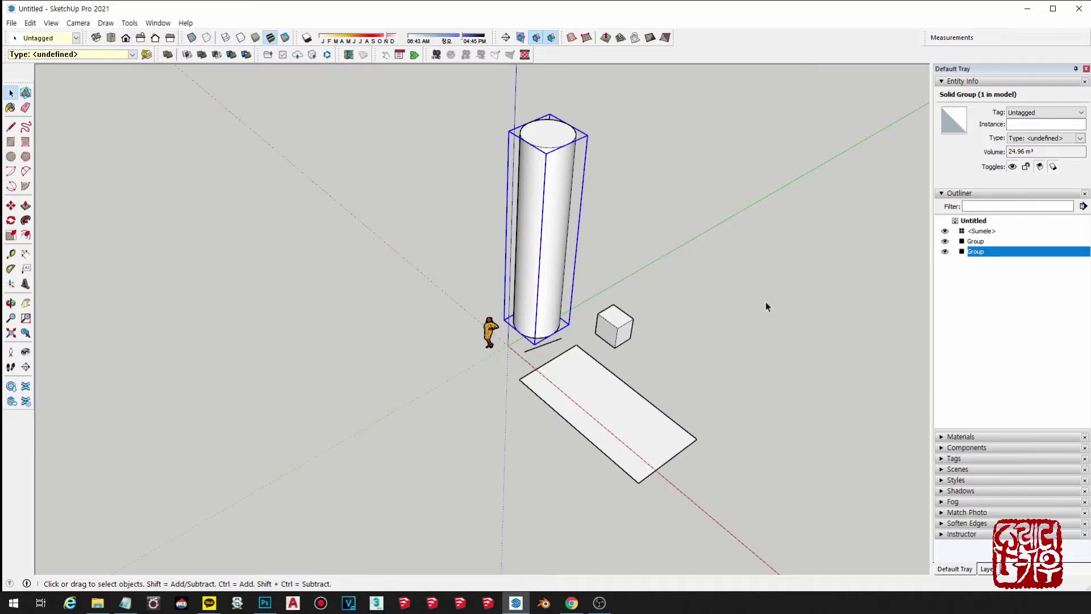
pyautogui.click(1051, 153)
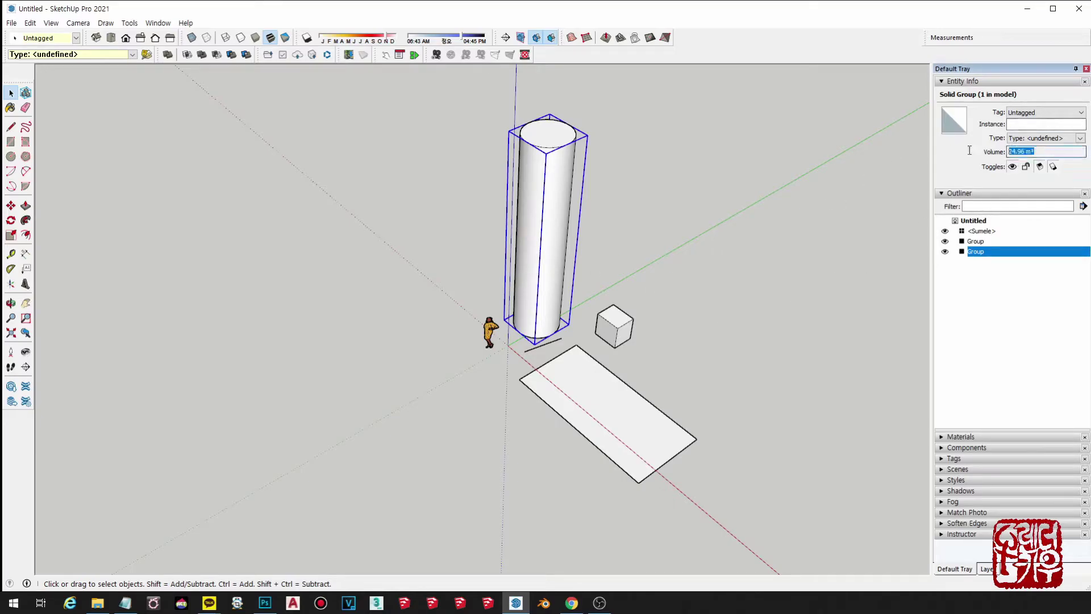
pyautogui.click(708, 247)
pyautogui.click(560, 226)
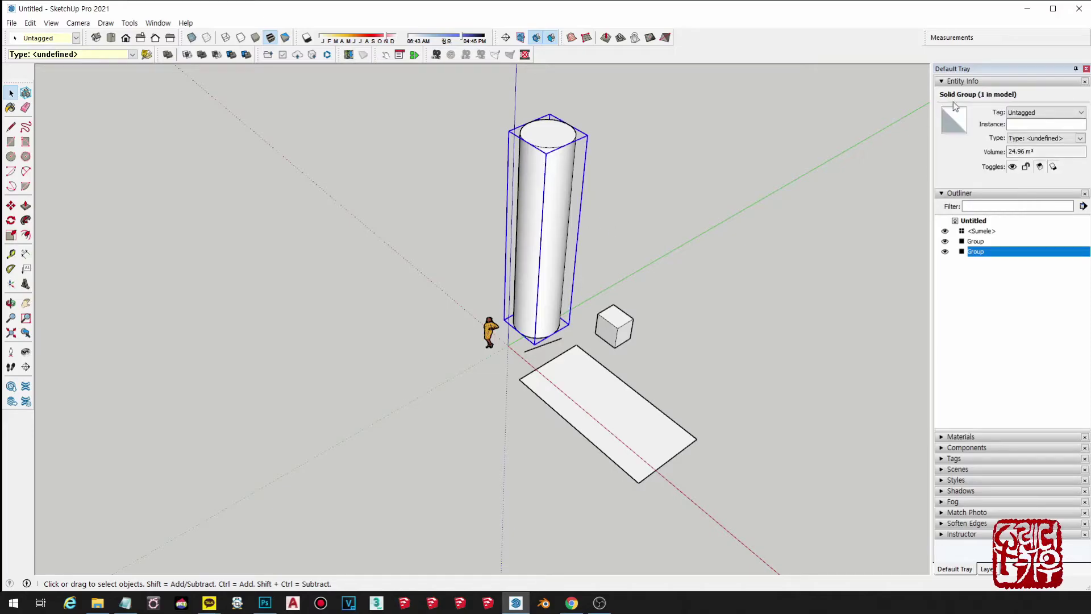
pyautogui.click(1054, 124)
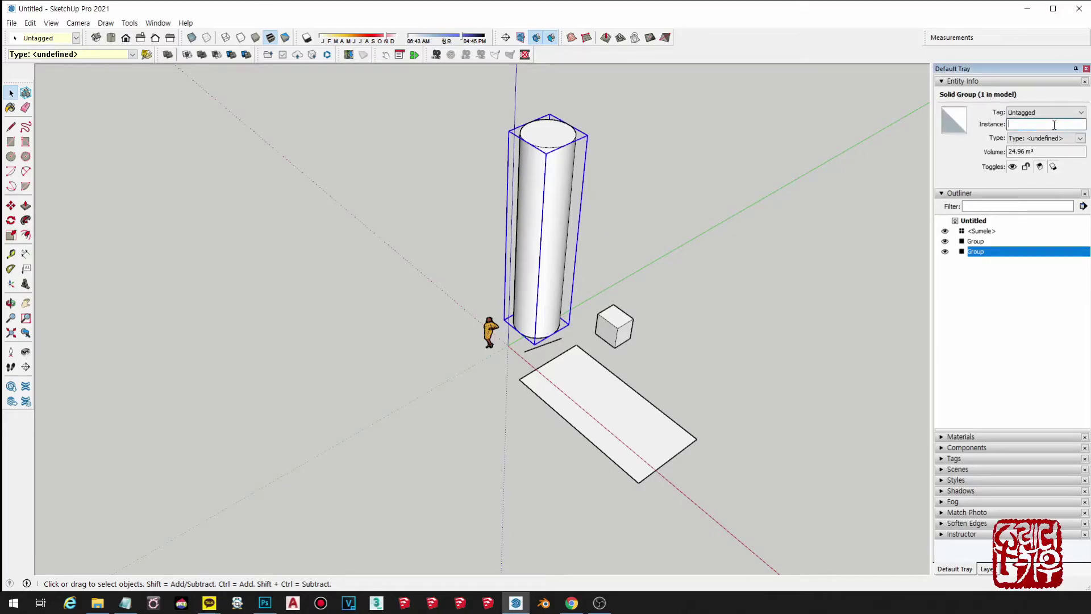
# Step: Explode the cylinder group into loose geometry, then group it again
pyautogui.click(668, 229)
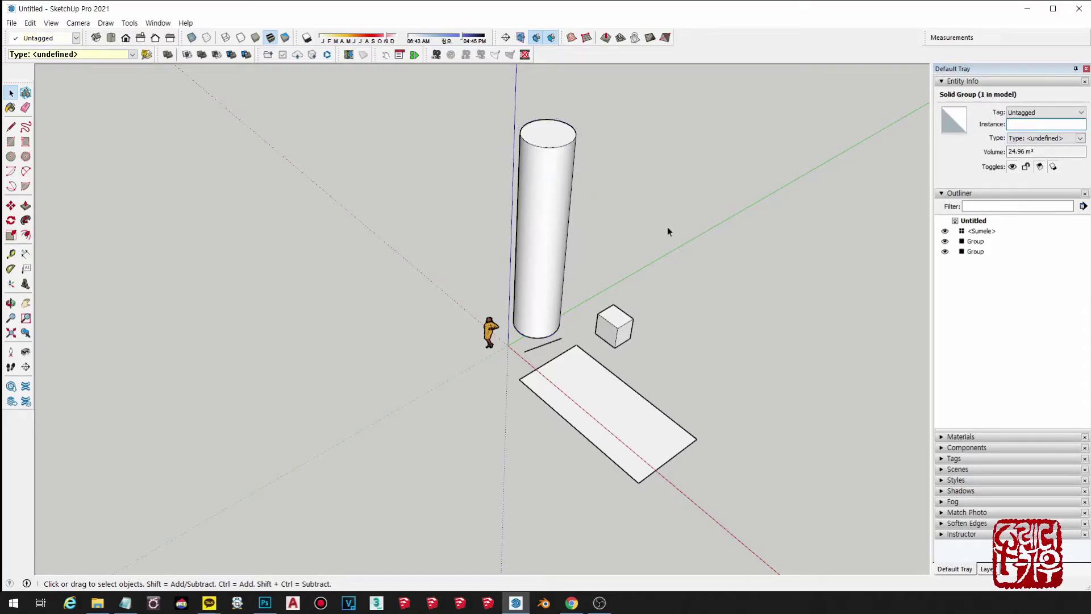
pyautogui.click(568, 205)
pyautogui.rightClick(568, 206)
pyautogui.click(598, 251)
pyautogui.rightClick(551, 214)
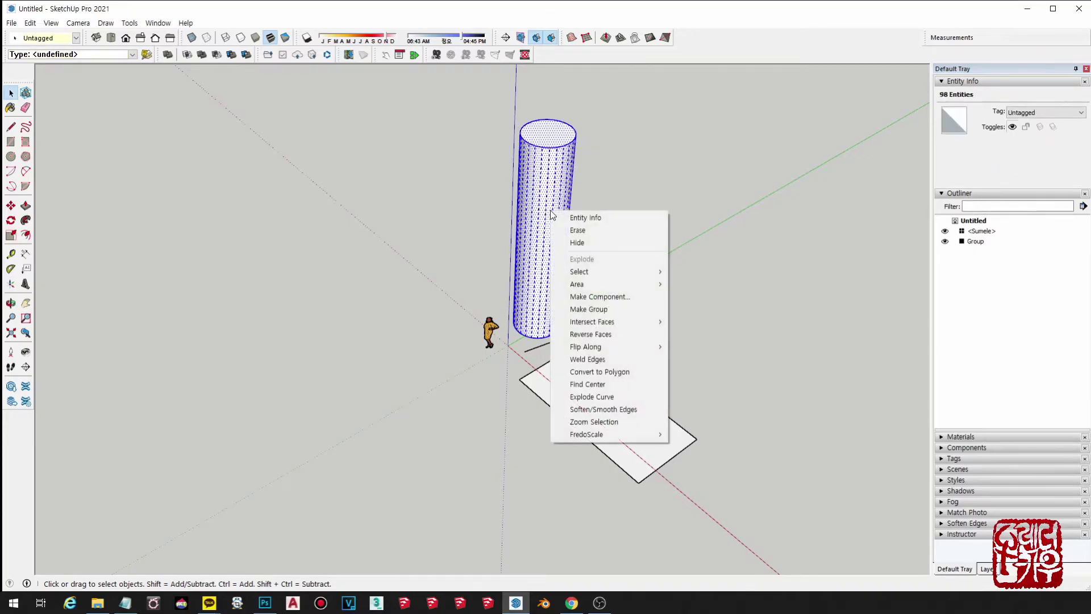
pyautogui.click(589, 309)
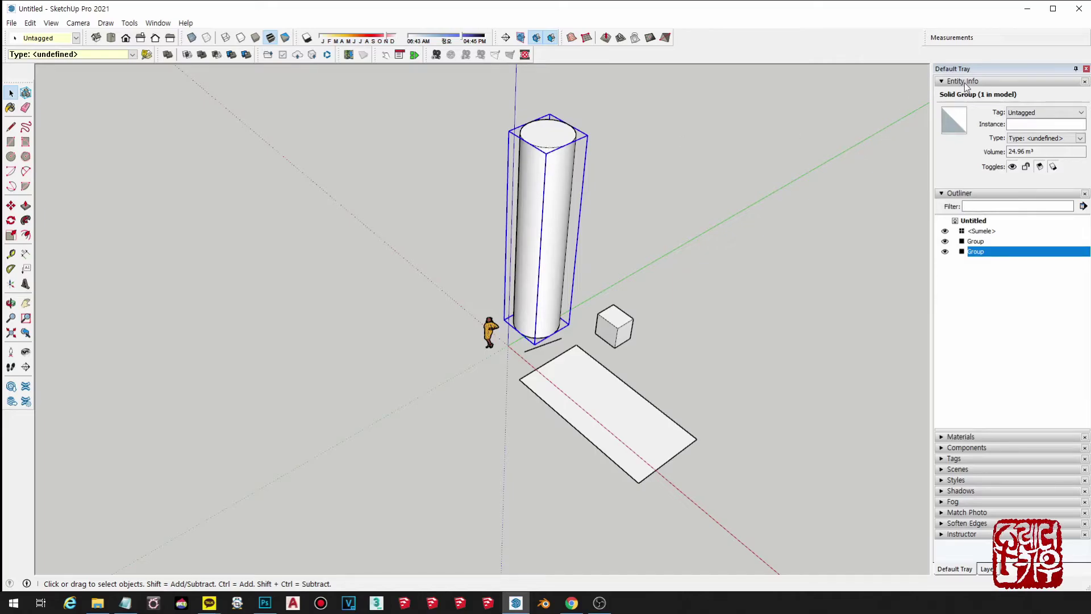
pyautogui.click(1032, 124)
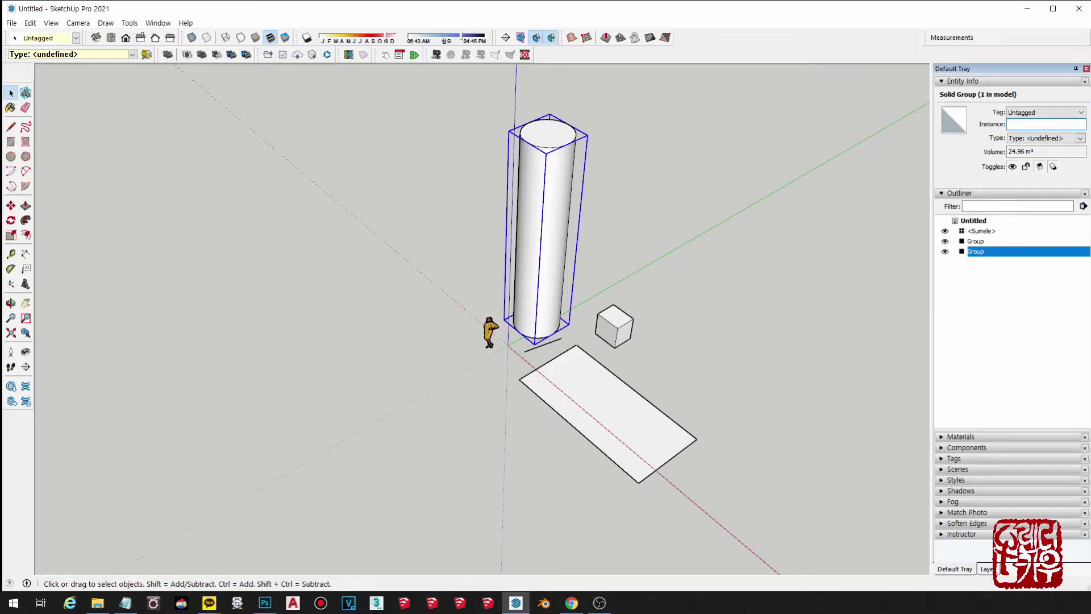
pyautogui.write('원기둥')
pyautogui.click(807, 191)
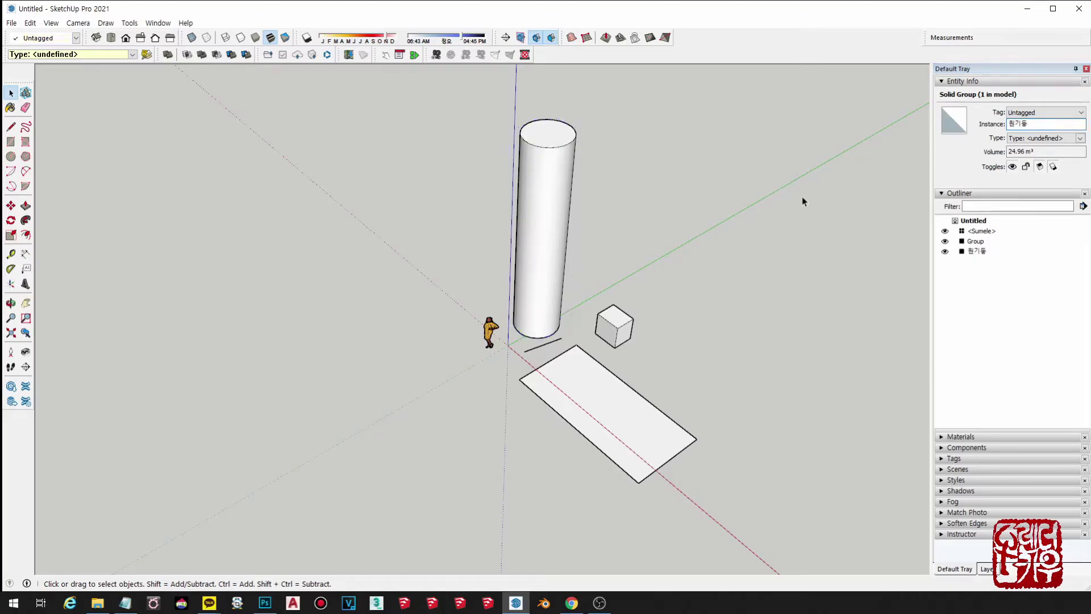
pyautogui.click(986, 252)
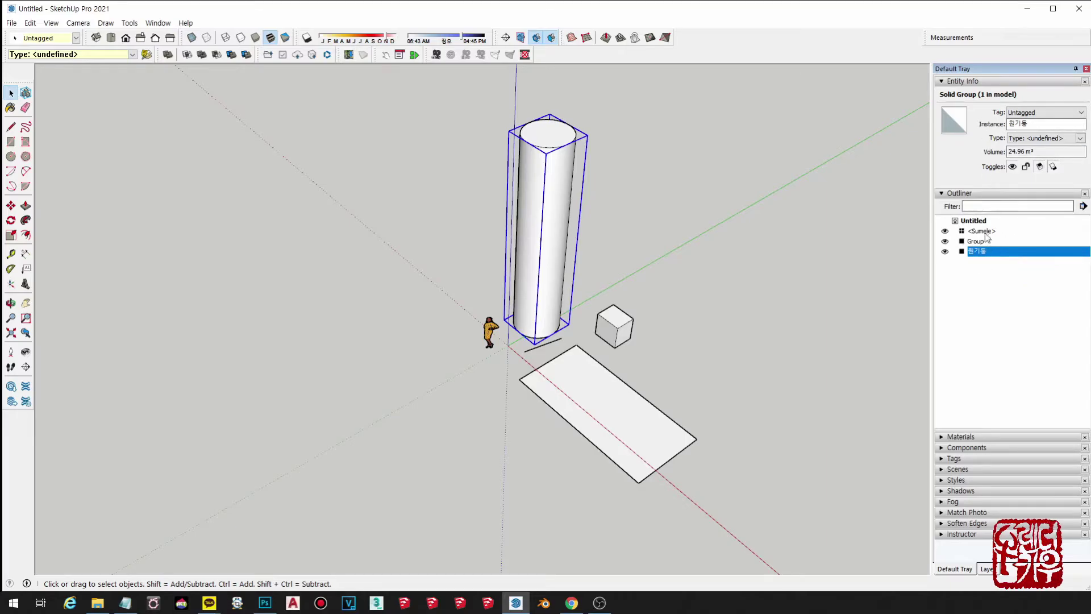
pyautogui.click(1048, 124)
pyautogui.press('BackSpace')
pyautogui.click(791, 246)
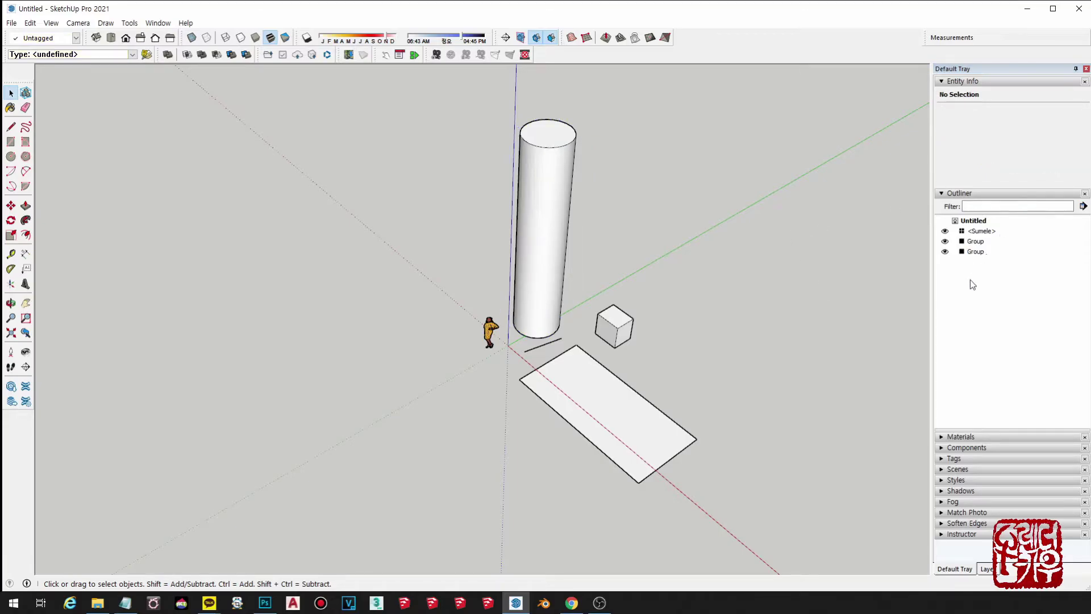
# Step: Copy the small cube far out along the green axis
pyautogui.click(626, 339)
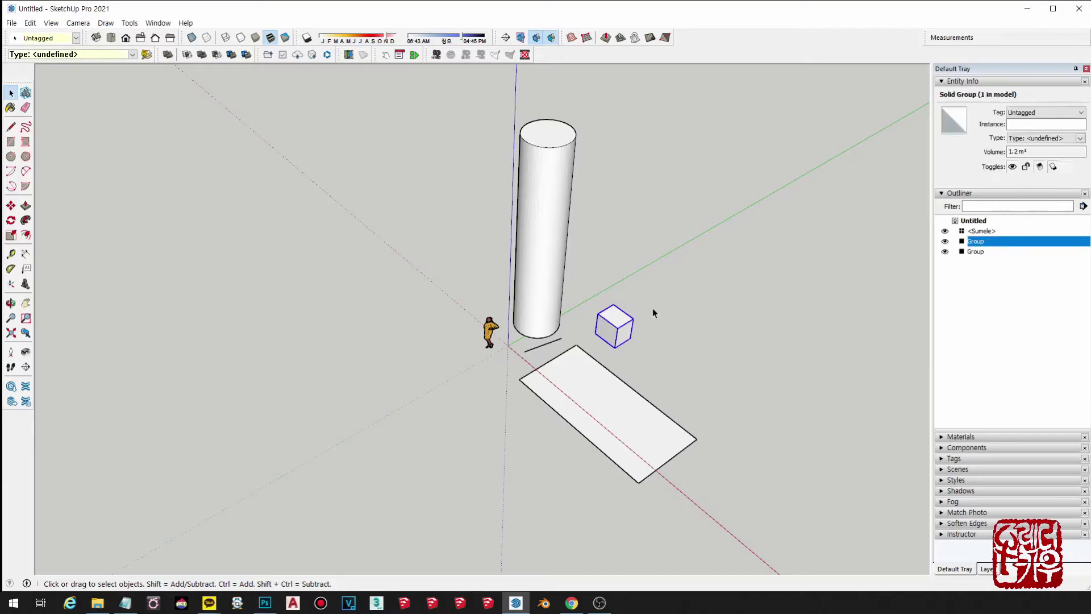
pyautogui.scroll(2, 620, 352)
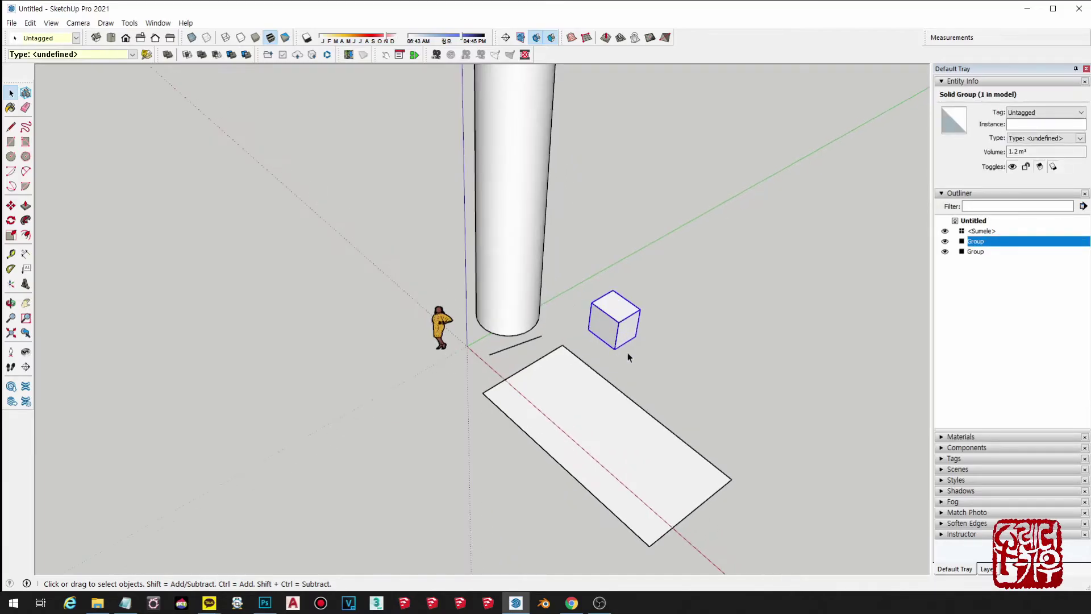
pyautogui.scroll(-1, 619, 356)
pyautogui.press('m')
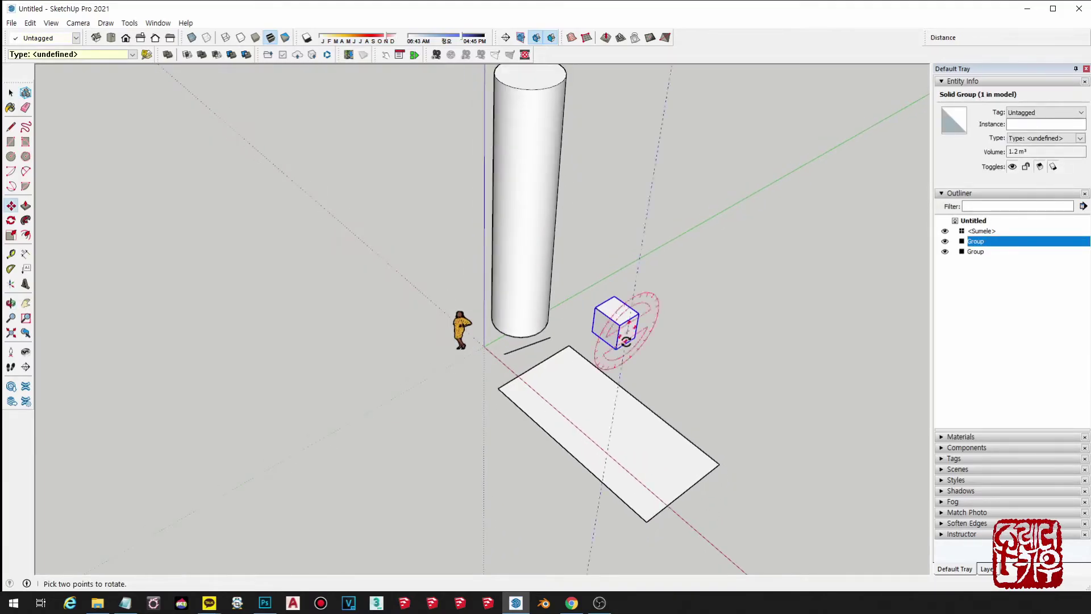
pyautogui.click(635, 338)
pyautogui.press('ctrl')
pyautogui.scroll(-1, 700, 293)
pyautogui.scroll(-1, 695, 288)
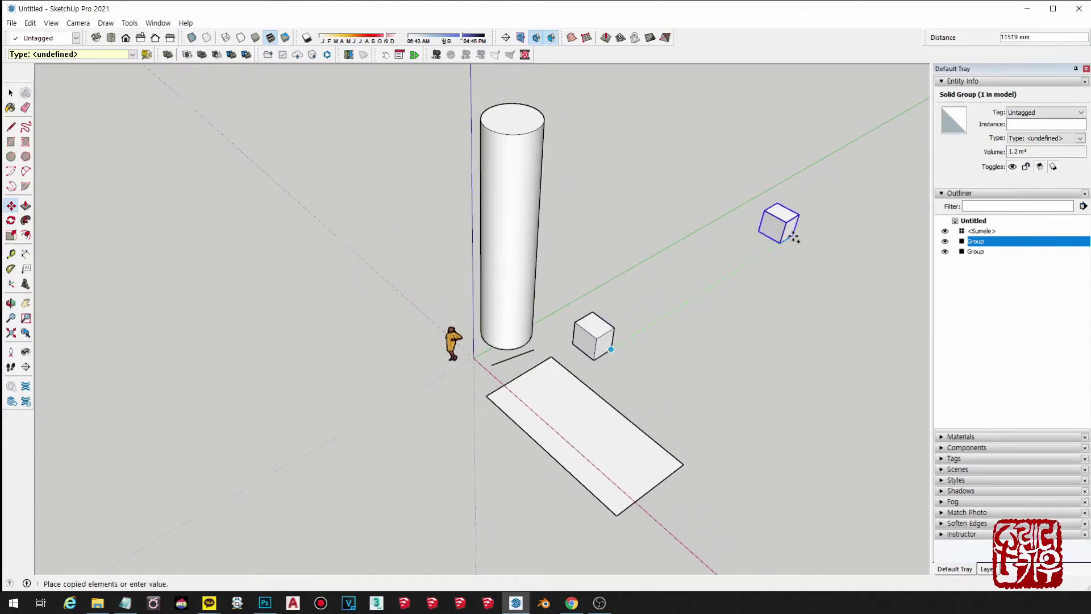
pyautogui.click(793, 236)
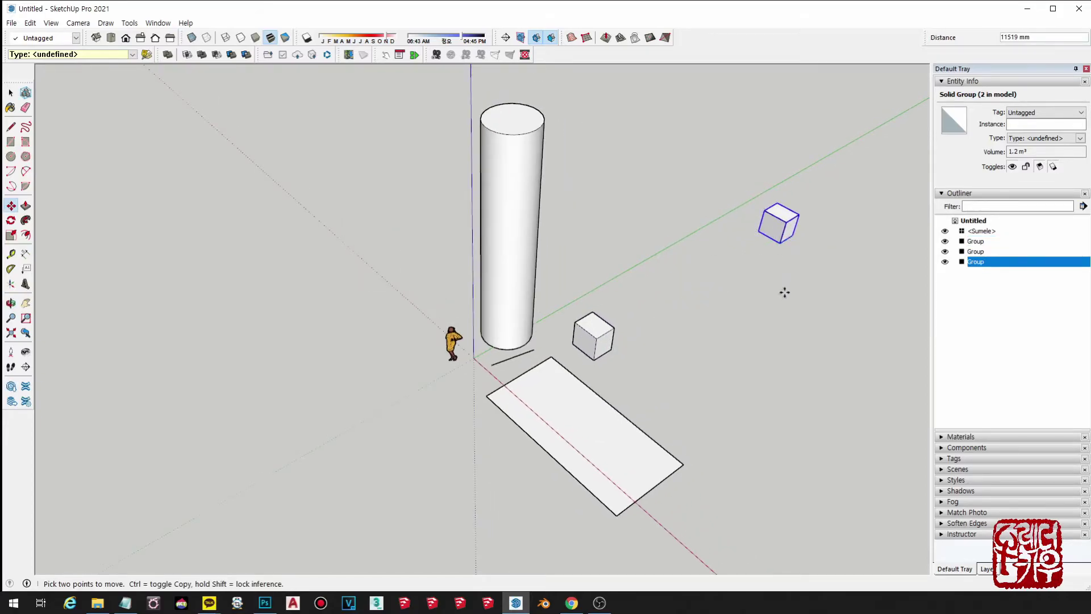
pyautogui.press('space')
# Step: Copy both cubes along the red axis, making four cubes
pyautogui.click(601, 336)
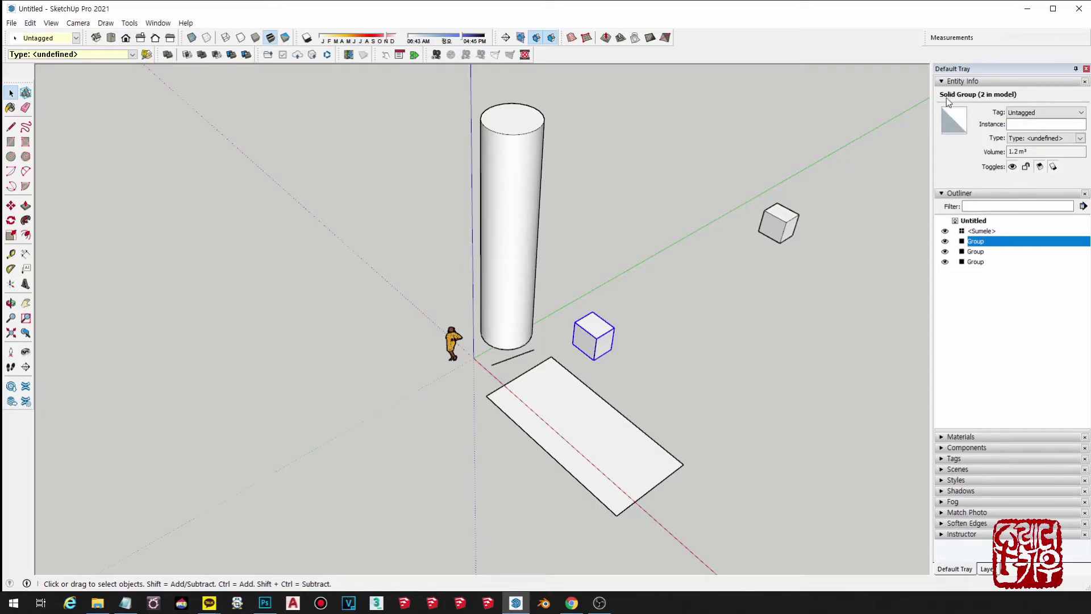
pyautogui.click(779, 226)
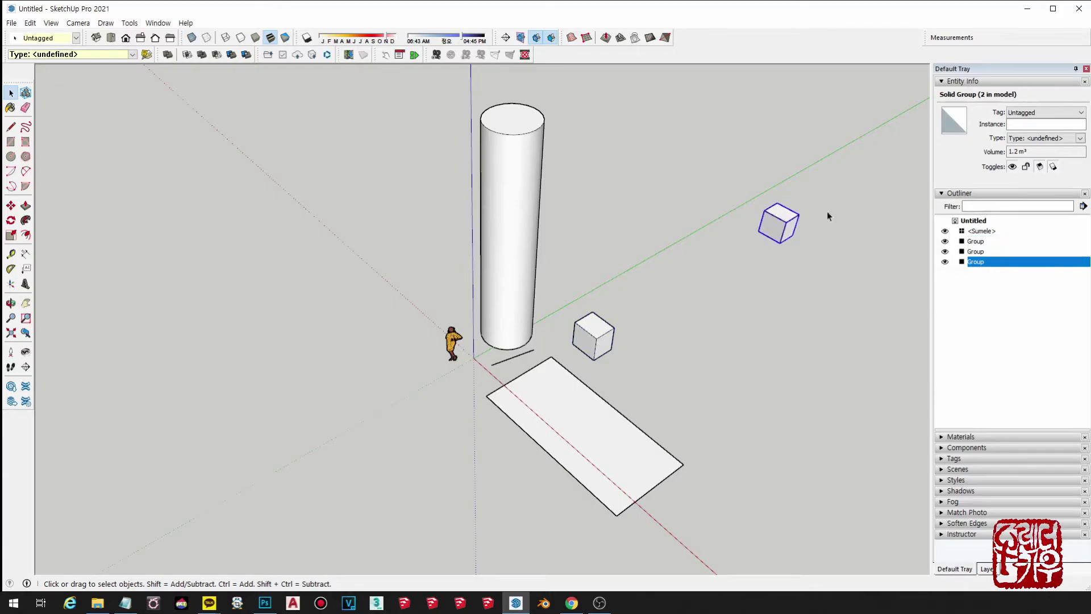
pyautogui.click(595, 333)
pyautogui.scroll(-1, 595, 333)
pyautogui.keyDown('shift'); pyautogui.click(777, 237); pyautogui.keyUp('shift')
pyautogui.scroll(-1, 776, 244)
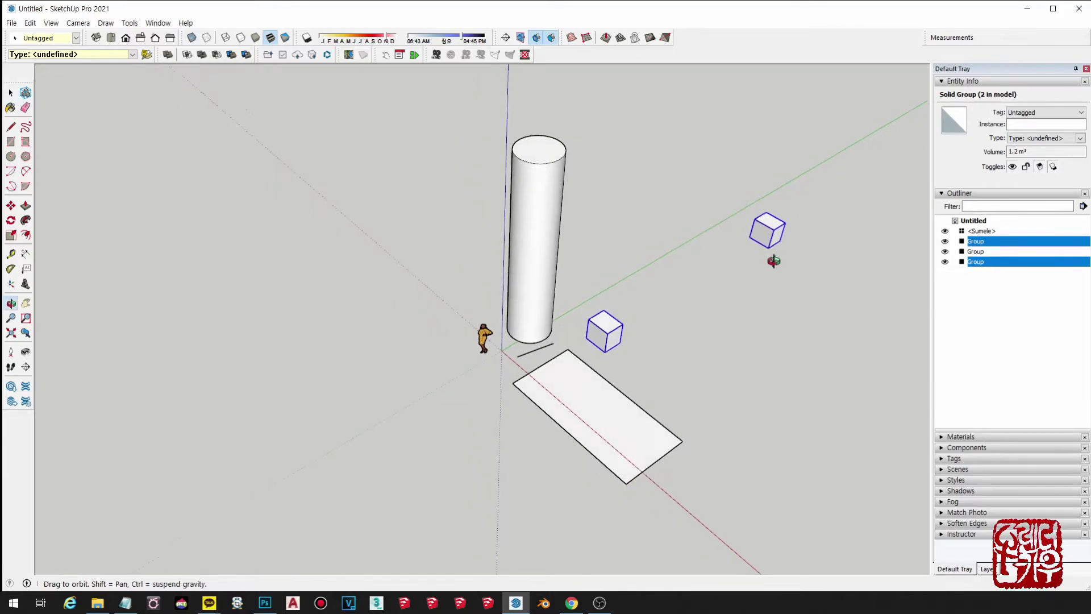
pyautogui.press('m')
pyautogui.click(717, 279)
pyautogui.press('ctrl')
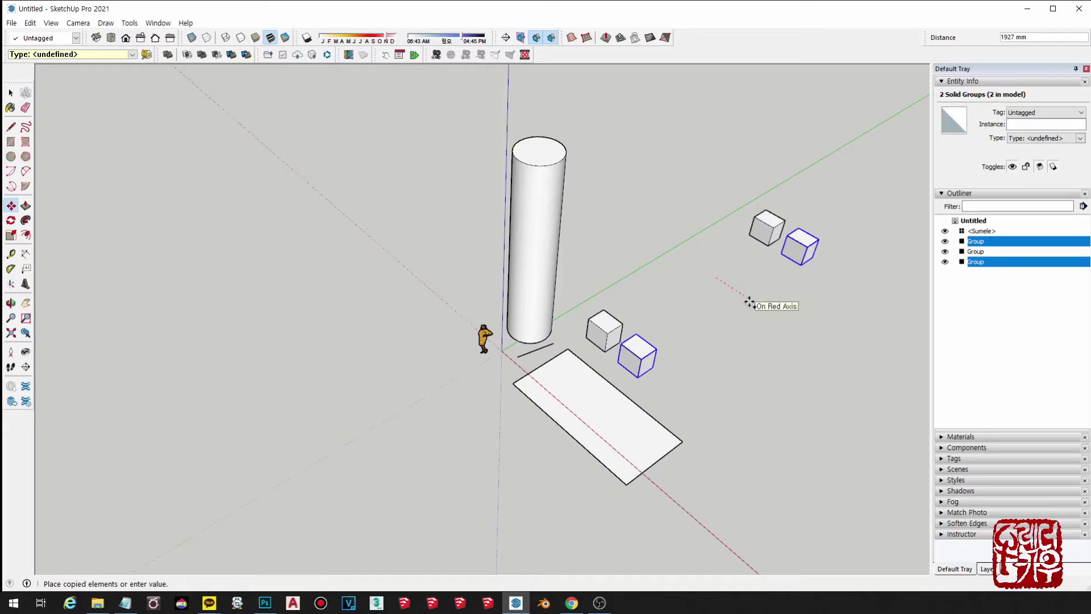
pyautogui.click(751, 302)
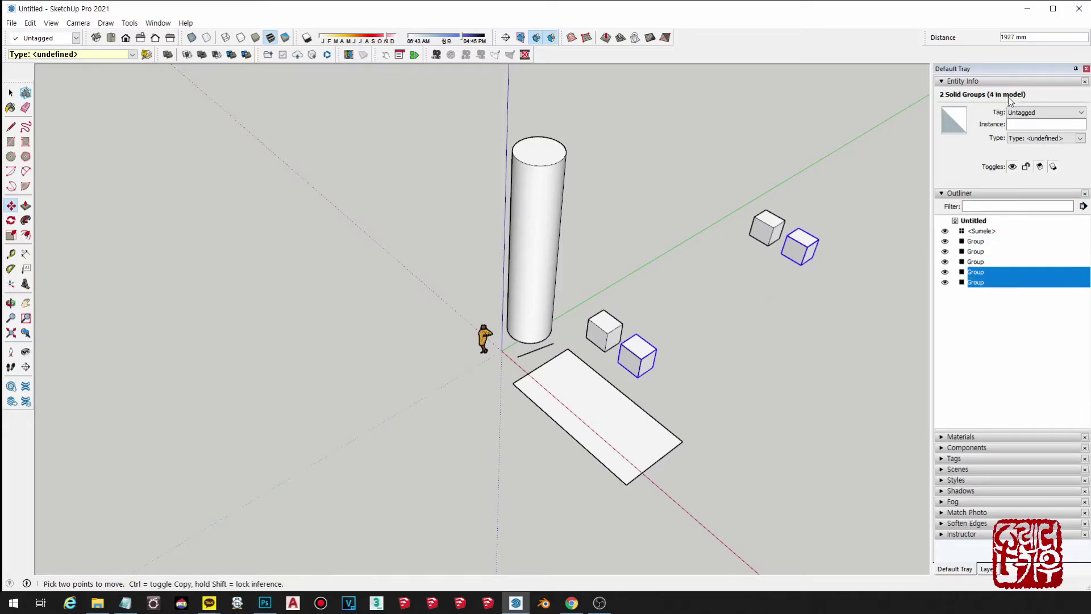
pyautogui.press('space')
pyautogui.click(713, 360)
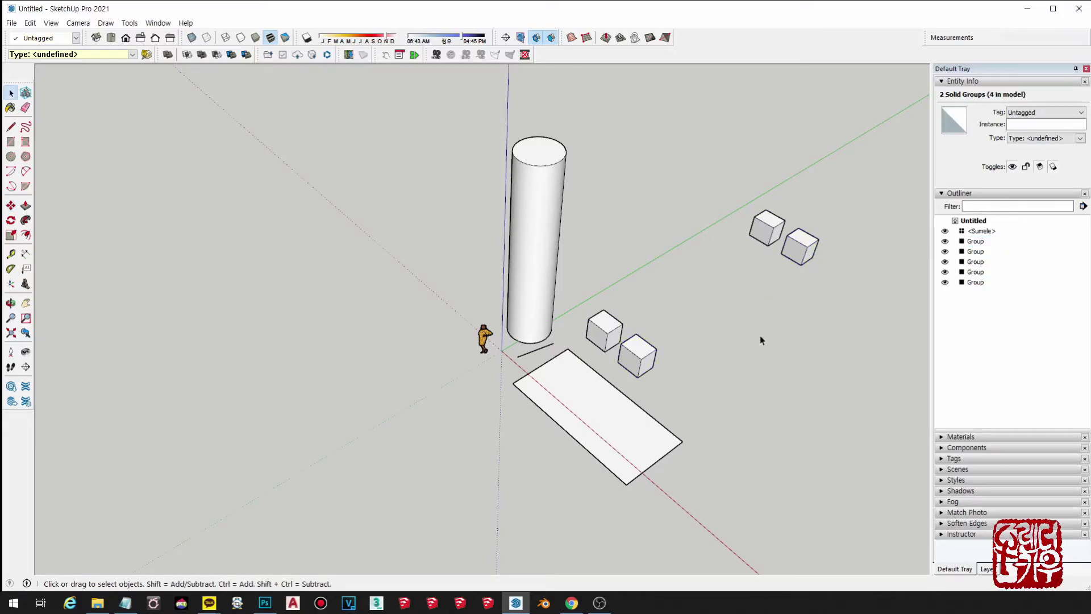
# Step: Group the four selected cubes into one parent group
pyautogui.click(603, 329)
pyautogui.keyDown('shift'); pyautogui.click(636, 351); pyautogui.keyUp('shift')
pyautogui.keyDown('shift'); pyautogui.click(767, 230); pyautogui.keyUp('shift')
pyautogui.keyDown('shift'); pyautogui.click(801, 238); pyautogui.keyUp('shift')
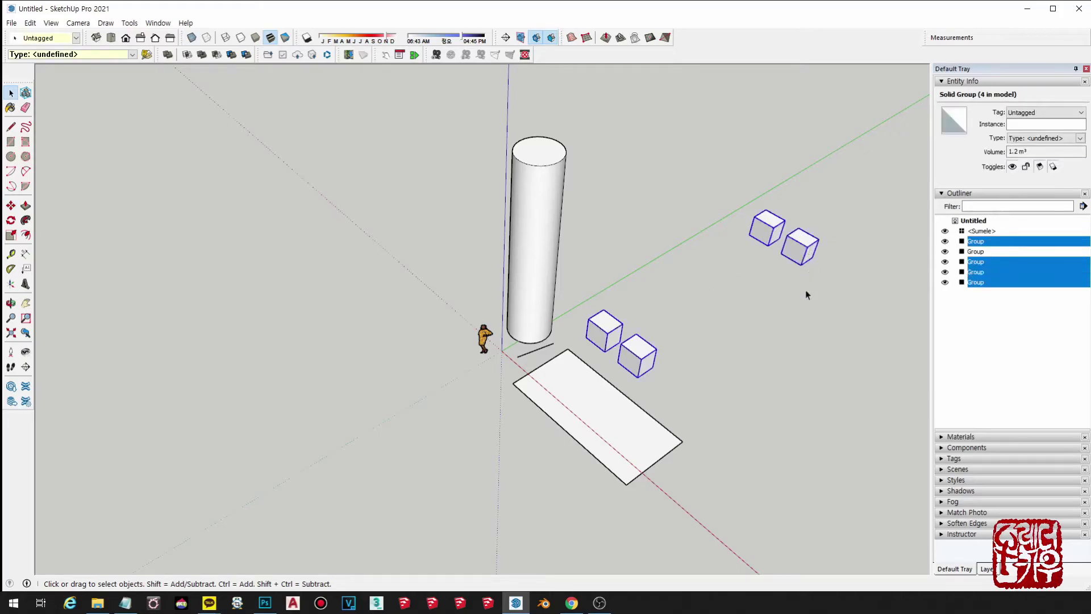
pyautogui.rightClick(765, 224)
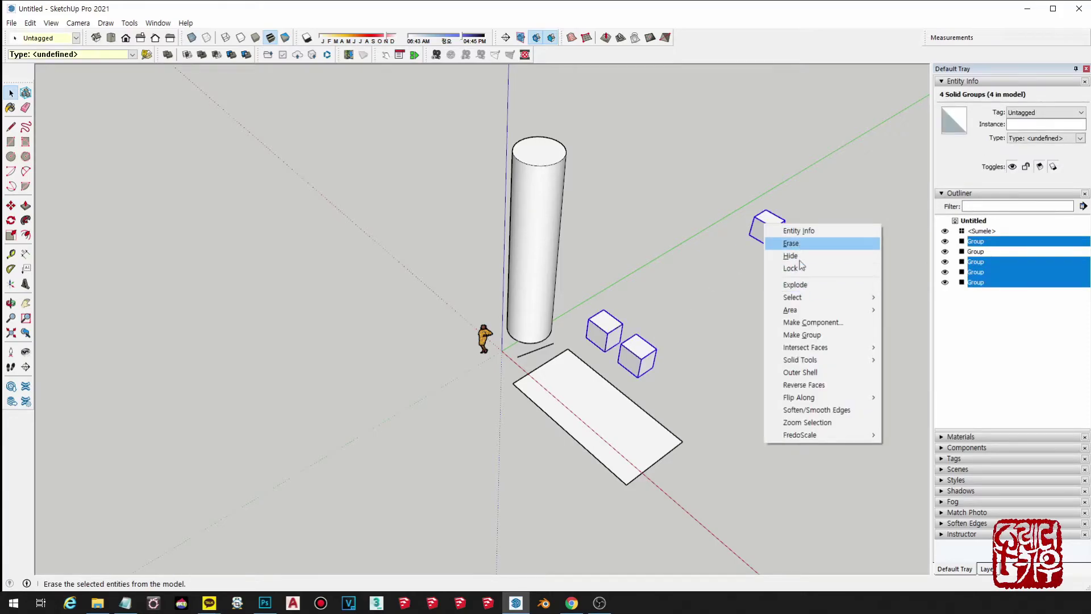
pyautogui.click(817, 336)
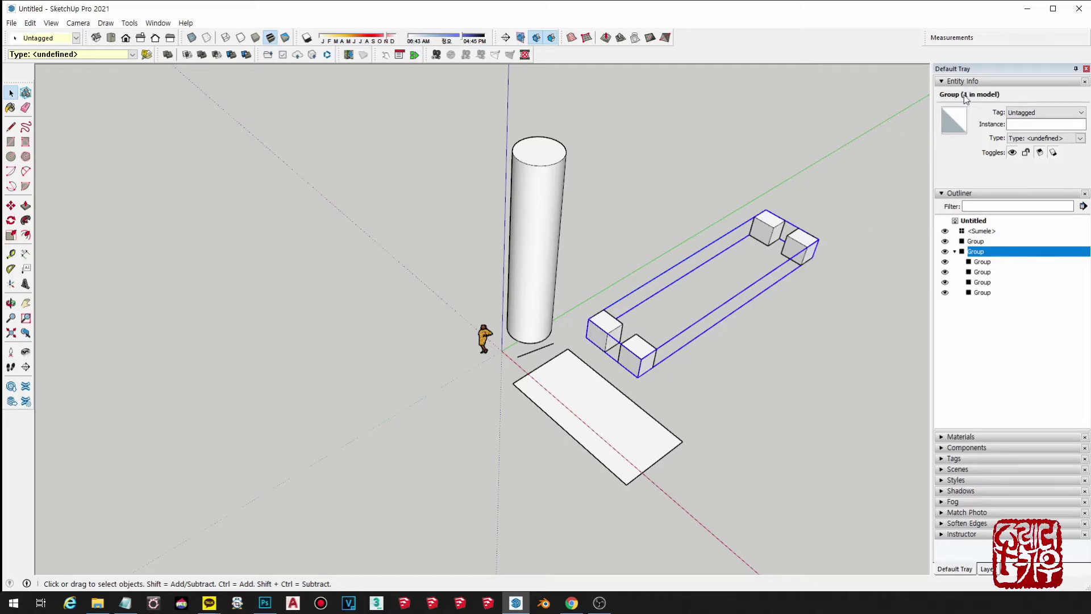
pyautogui.click(836, 222)
pyautogui.click(756, 229)
# Step: Expand the new group in the Outliner and check each of its four cube groups
pyautogui.click(946, 193)
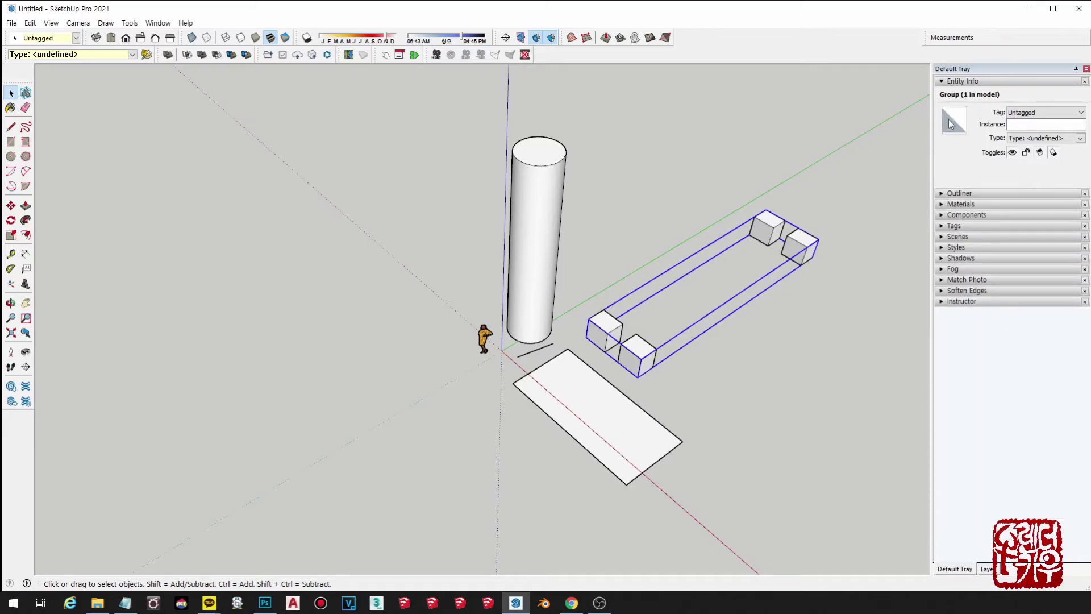
pyautogui.click(942, 194)
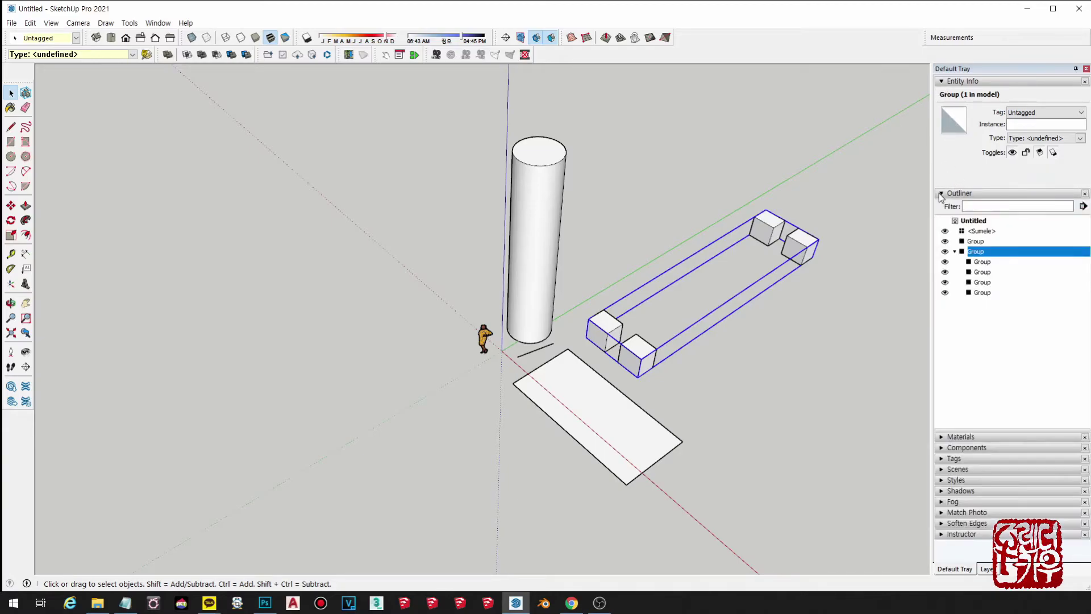
pyautogui.click(956, 252)
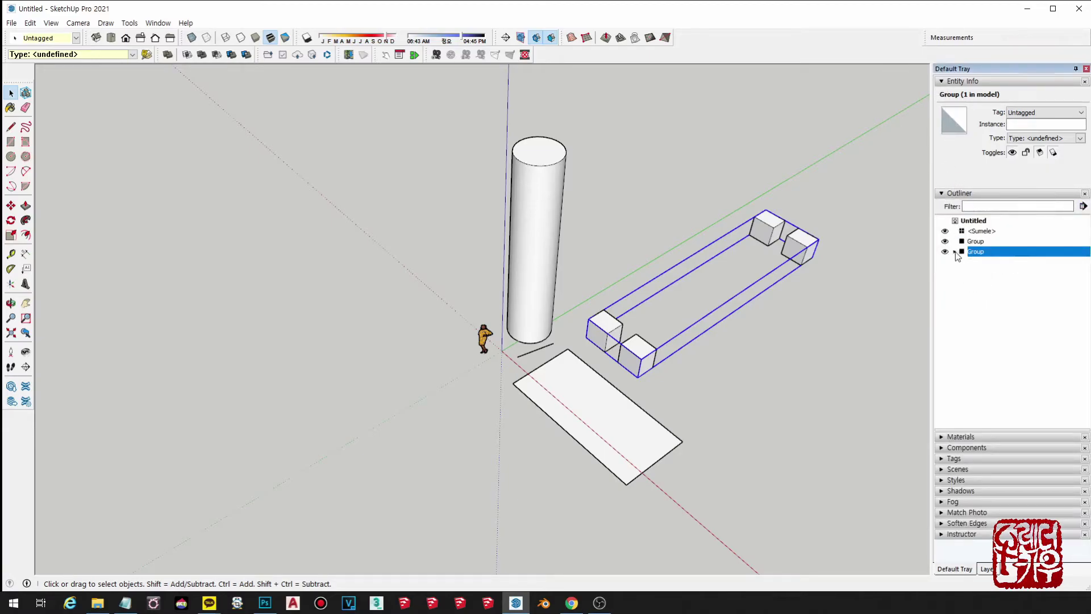
pyautogui.click(900, 334)
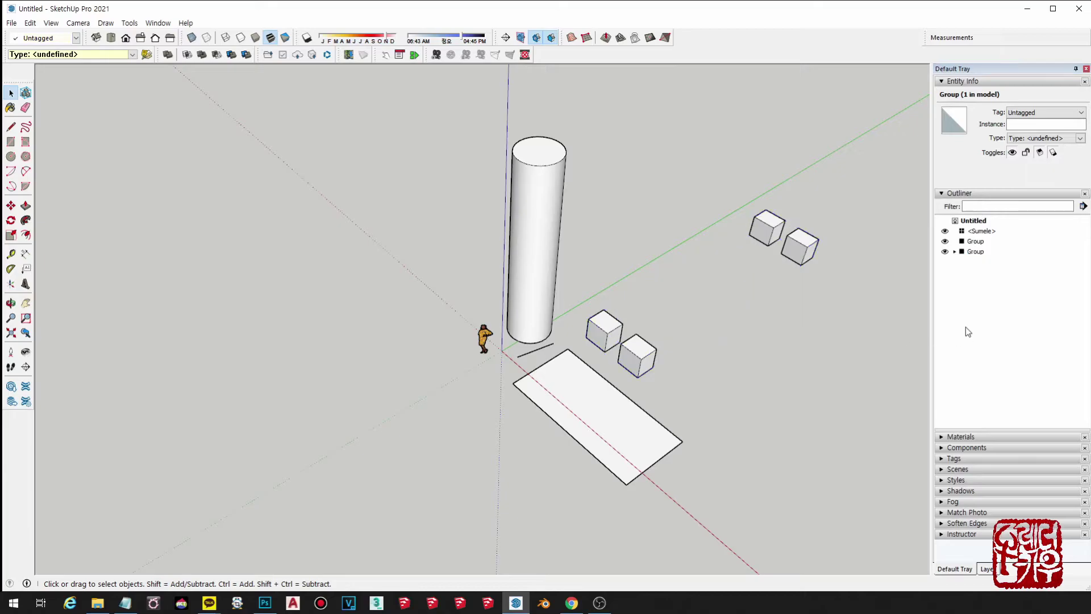
pyautogui.click(956, 252)
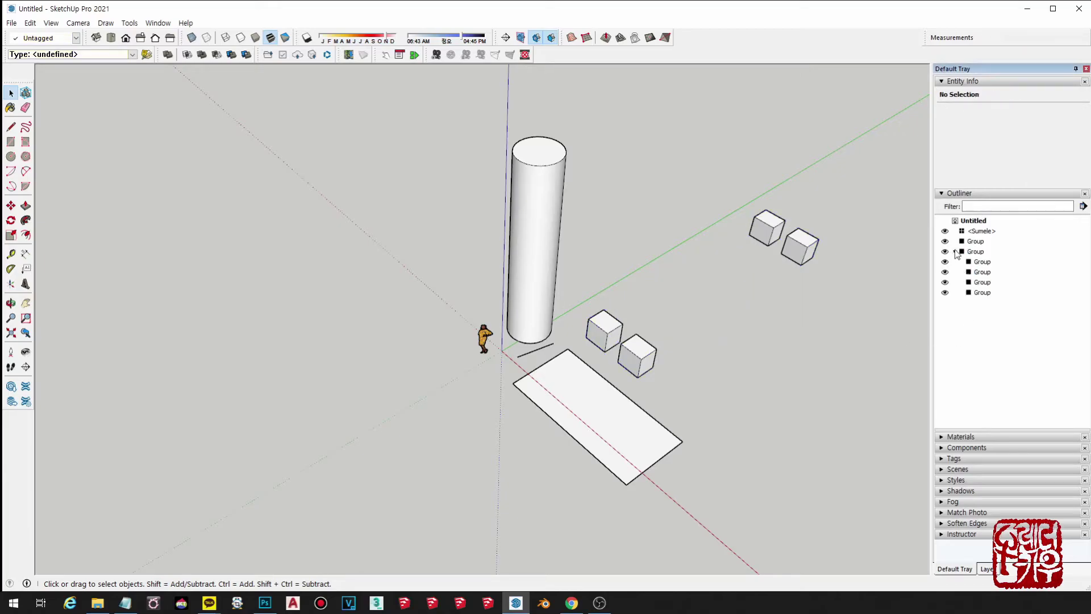
pyautogui.click(983, 262)
pyautogui.click(984, 282)
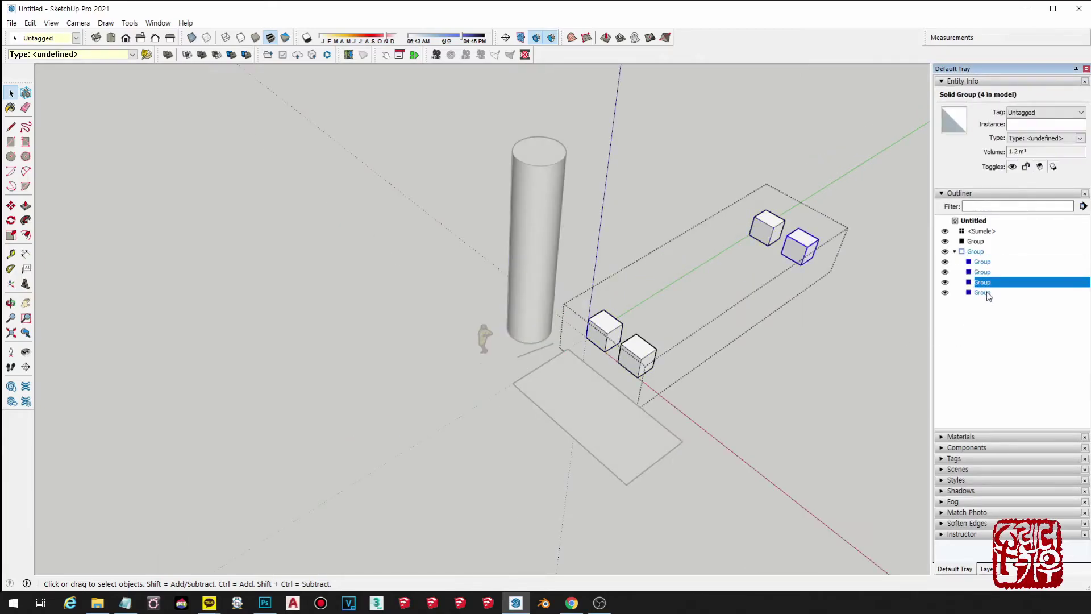
pyautogui.click(984, 281)
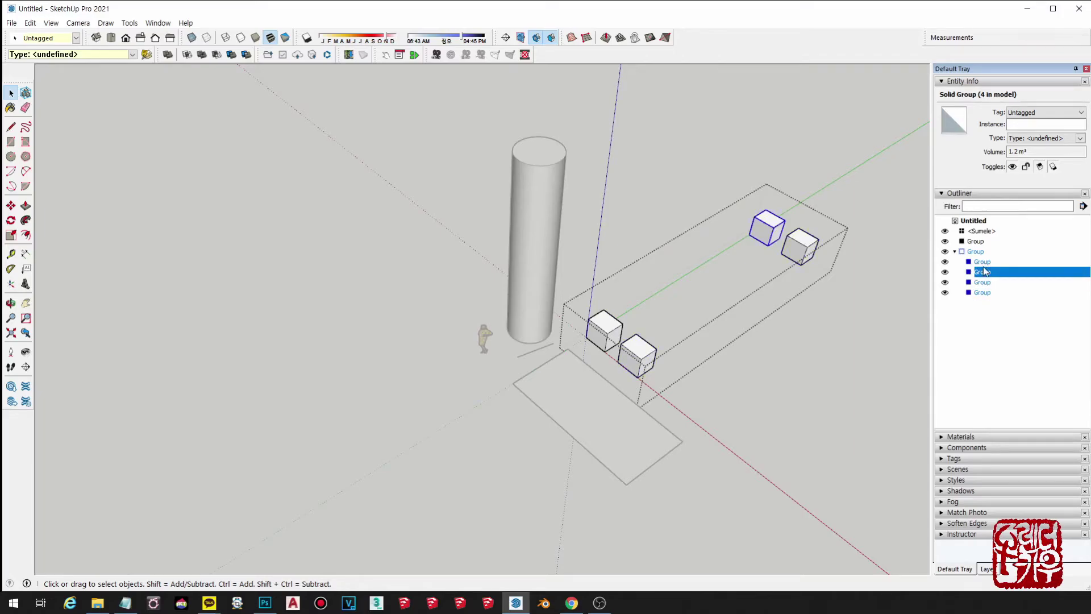
pyautogui.click(983, 262)
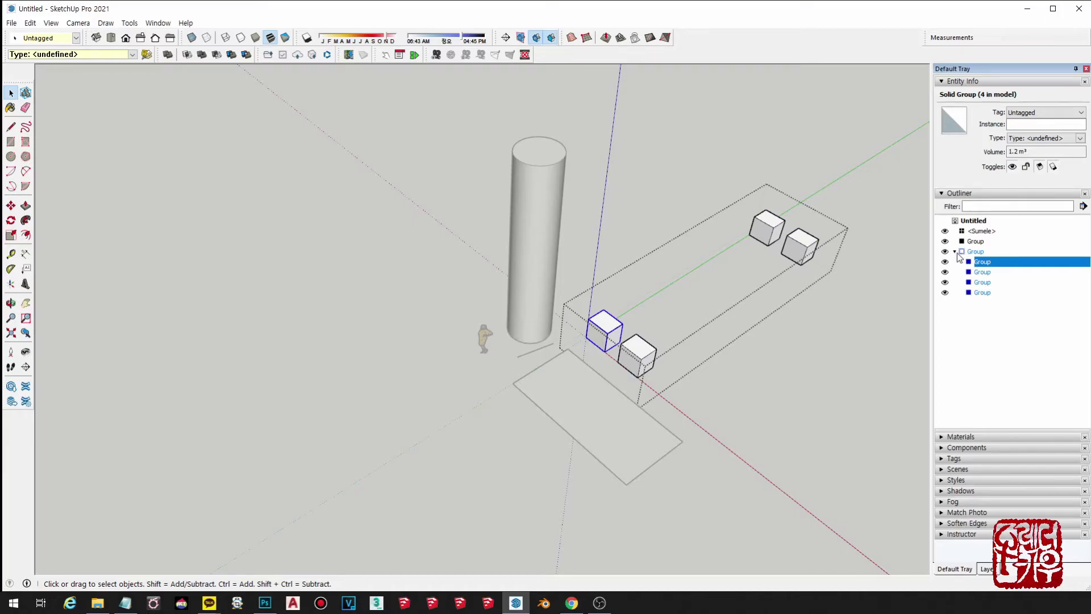
pyautogui.click(954, 252)
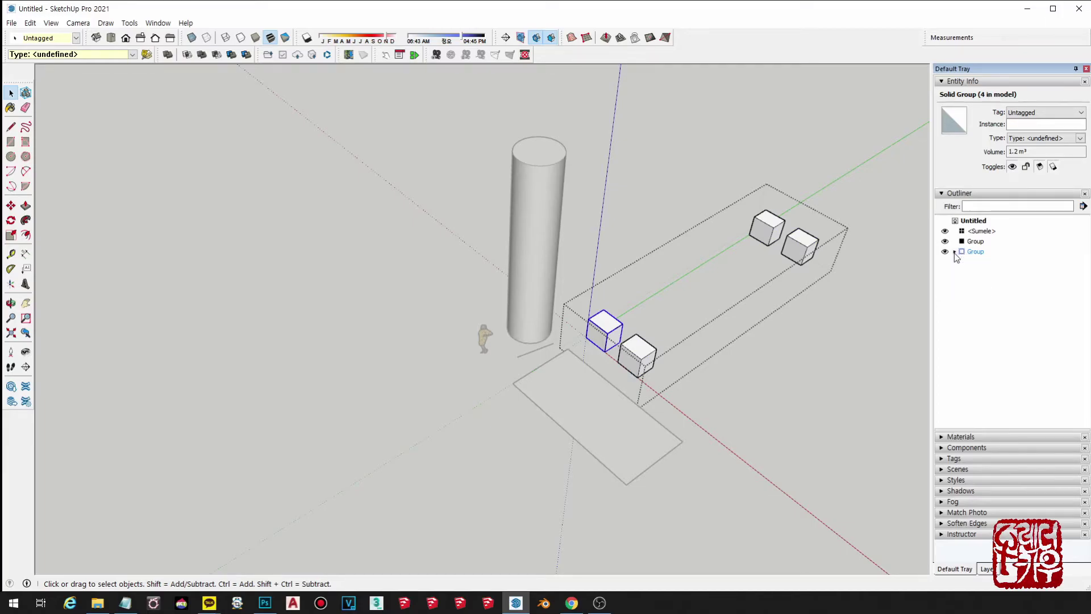
pyautogui.click(802, 392)
# Step: Copy the four-cube group twice sideways, giving three groups
pyautogui.scroll(-3, 793, 295)
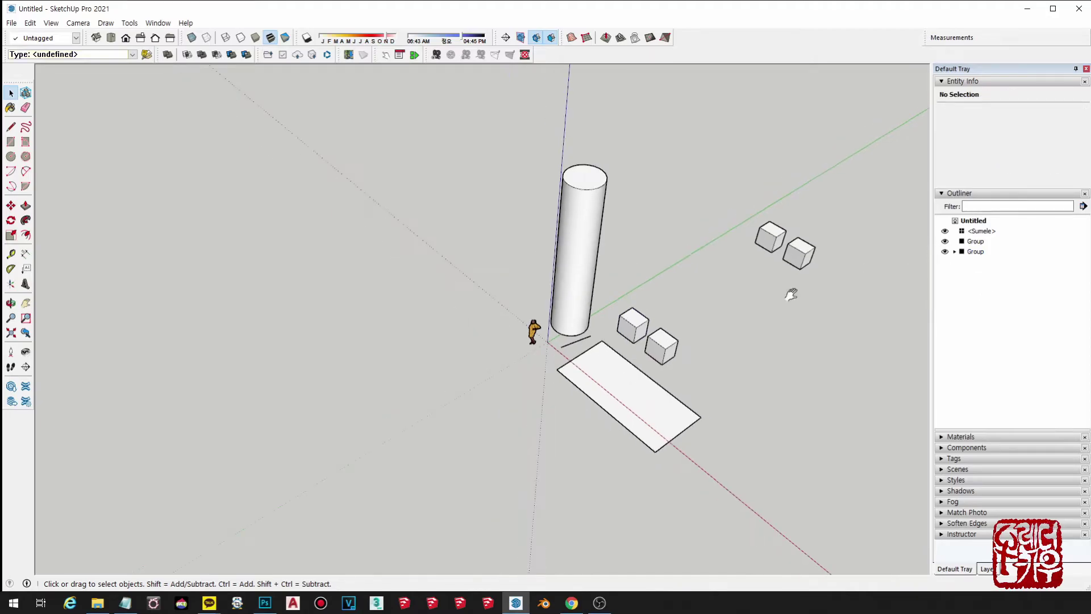
pyautogui.click(708, 233)
pyautogui.moveTo(709, 268); pyautogui.dragTo(720, 301, button='middle')
pyautogui.press('m')
pyautogui.press('ctrl')
pyautogui.click(719, 301)
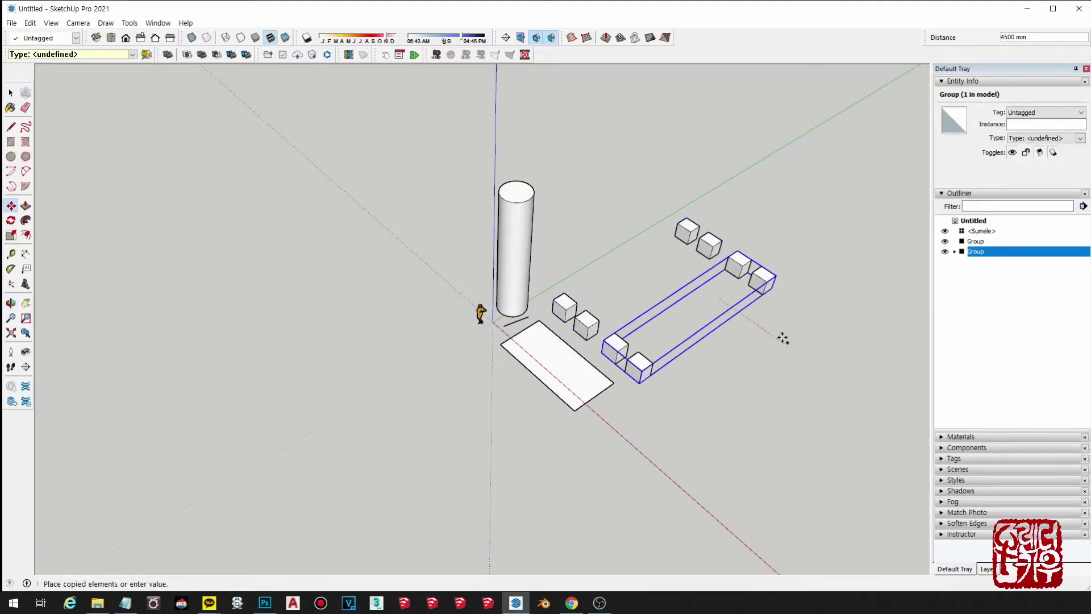
pyautogui.click(782, 339)
pyautogui.click(778, 400)
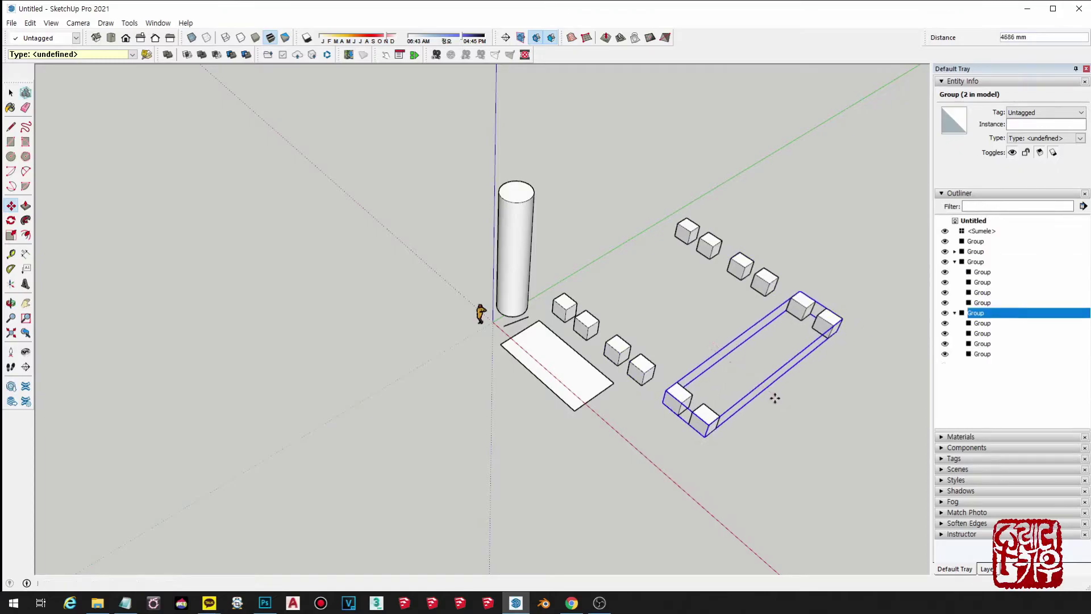
pyautogui.press('space')
pyautogui.scroll(-1, 818, 341)
# Step: Copy the three cube groups to form six groups
pyautogui.moveTo(819, 341); pyautogui.dragTo(760, 320)
pyautogui.press('m')
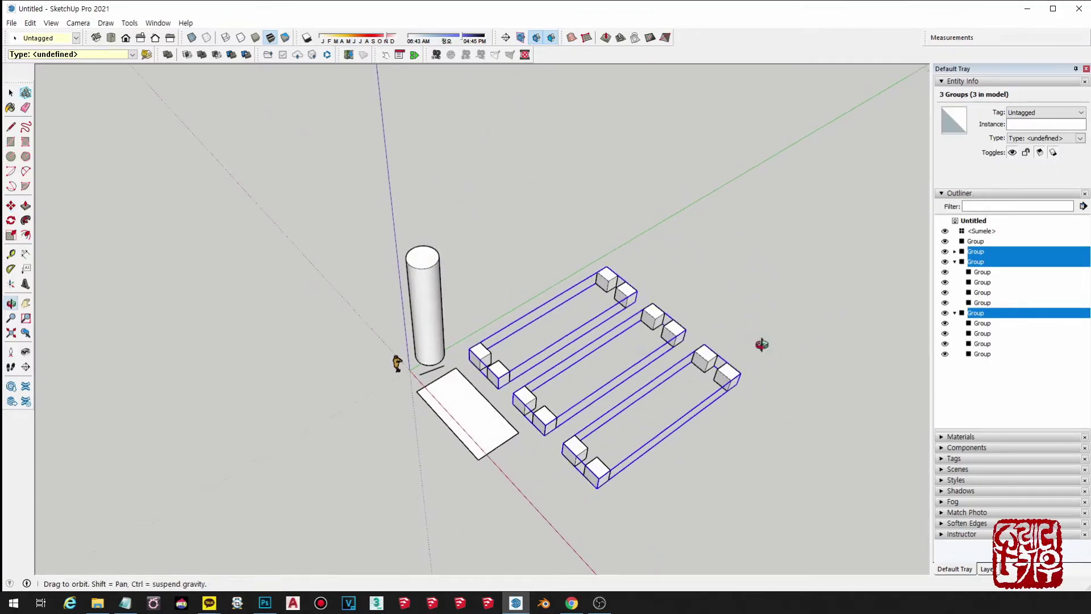
pyautogui.press('ctrl')
pyautogui.click(700, 325)
pyautogui.click(847, 227)
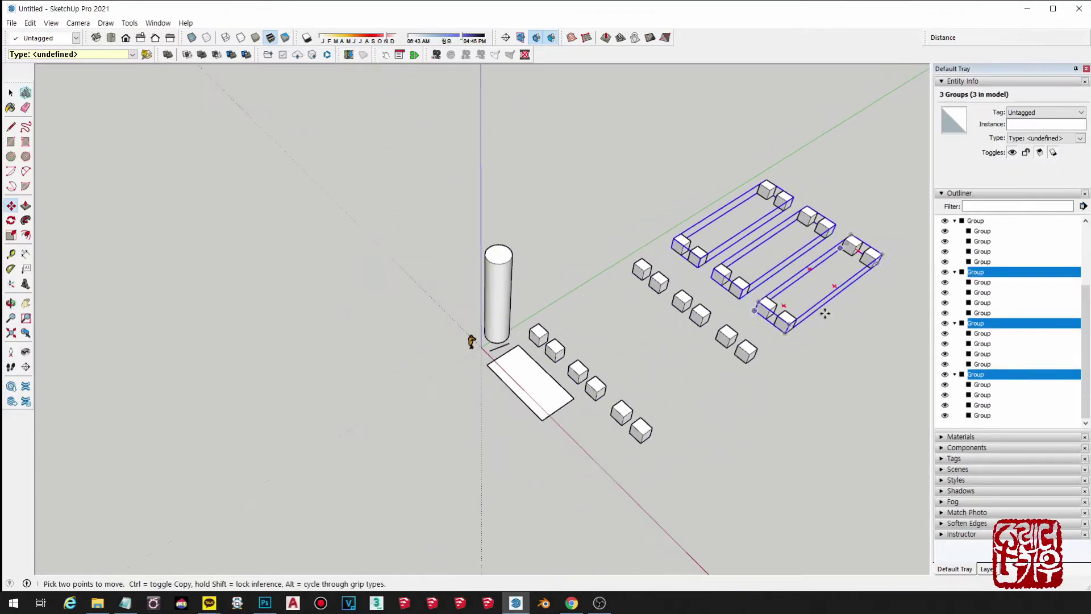
pyautogui.press('space')
pyautogui.moveTo(820, 421); pyautogui.dragTo(739, 317, button='middle')
# Step: Copy the rows up the blue axis, making 12 groups
pyautogui.press('m')
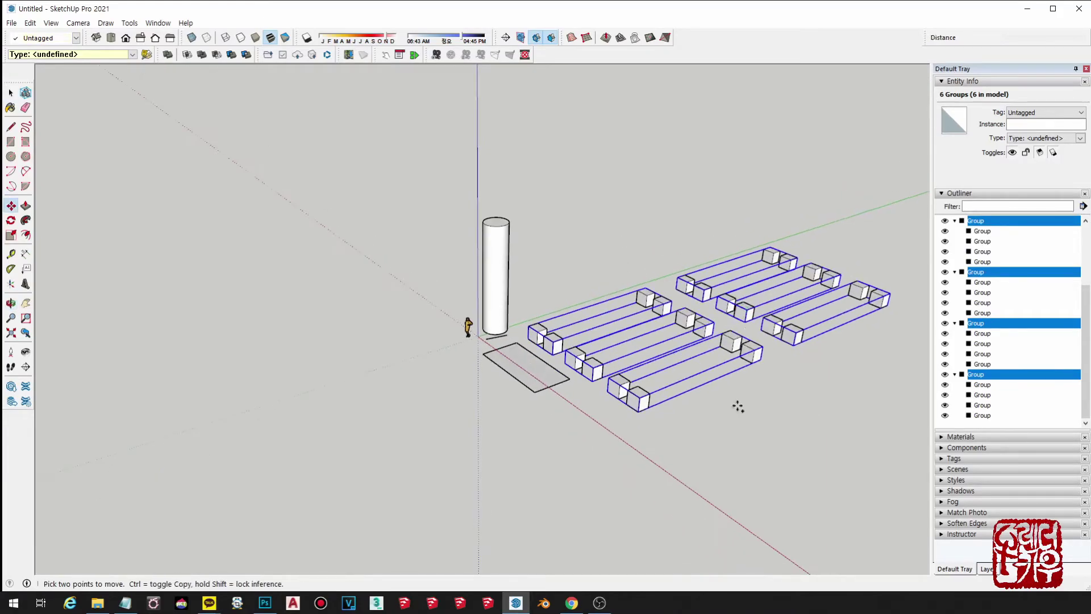
pyautogui.click(735, 402)
pyautogui.press('ctrl')
pyautogui.moveTo(735, 398); pyautogui.dragTo(743, 220, button='middle')
pyautogui.click(749, 258)
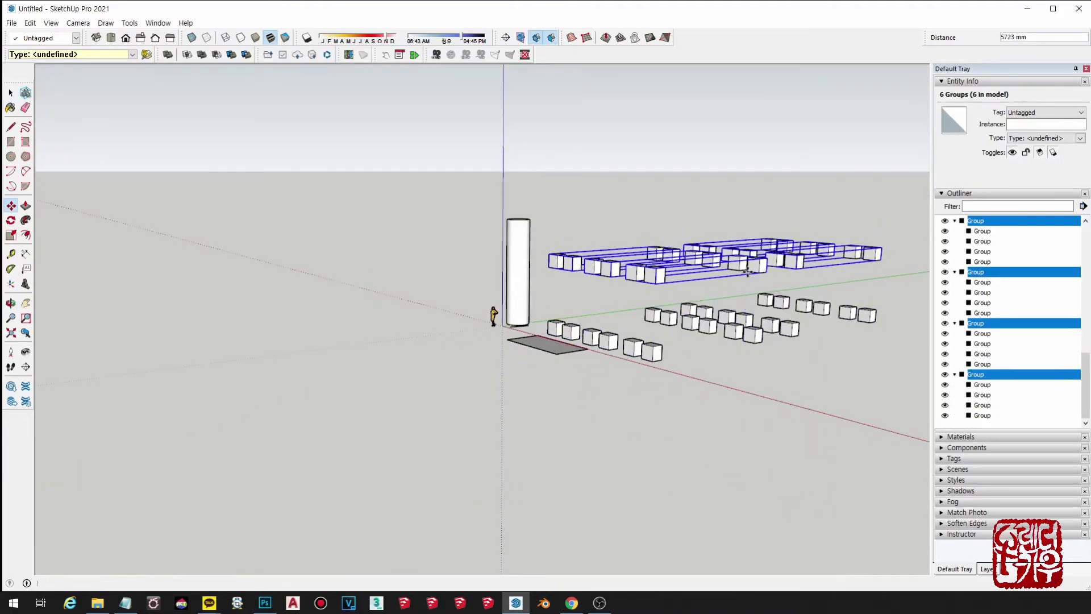
pyautogui.press('space')
pyautogui.moveTo(824, 381); pyautogui.dragTo(764, 271, button='middle')
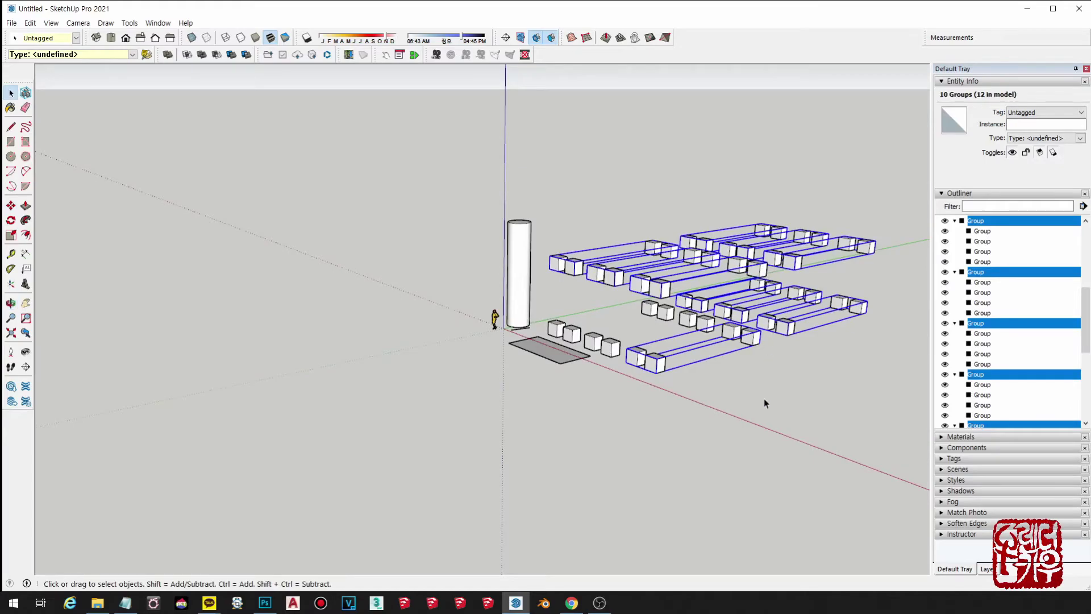
pyautogui.moveTo(670, 251); pyautogui.dragTo(694, 275, button='middle')
# Step: Copy the layers upward again, doubling to 24 groups
pyautogui.press('m')
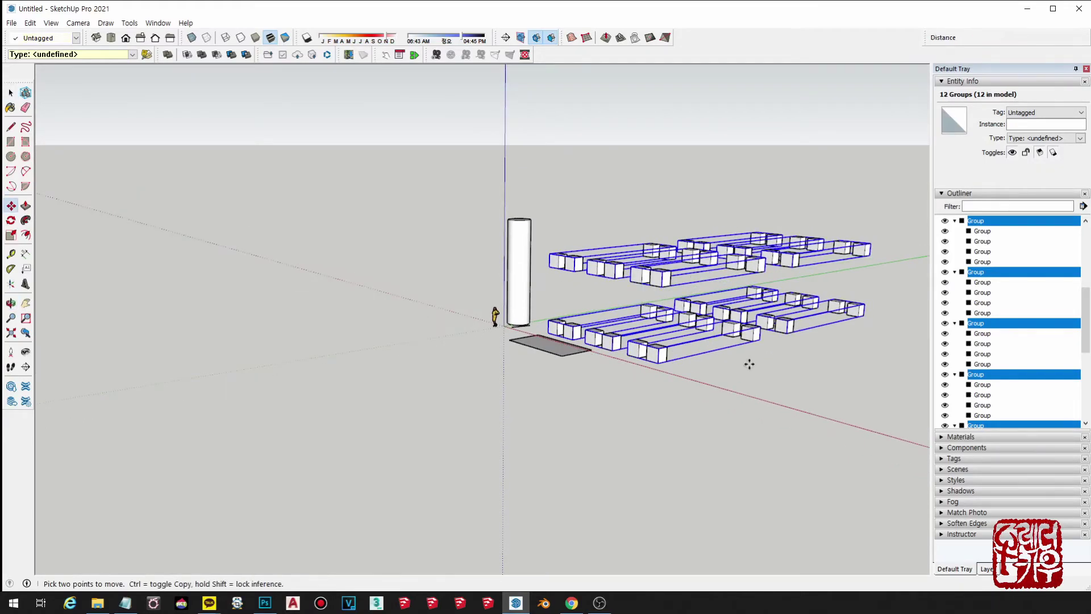
pyautogui.click(750, 360)
pyautogui.press('ctrl')
pyautogui.click(761, 238)
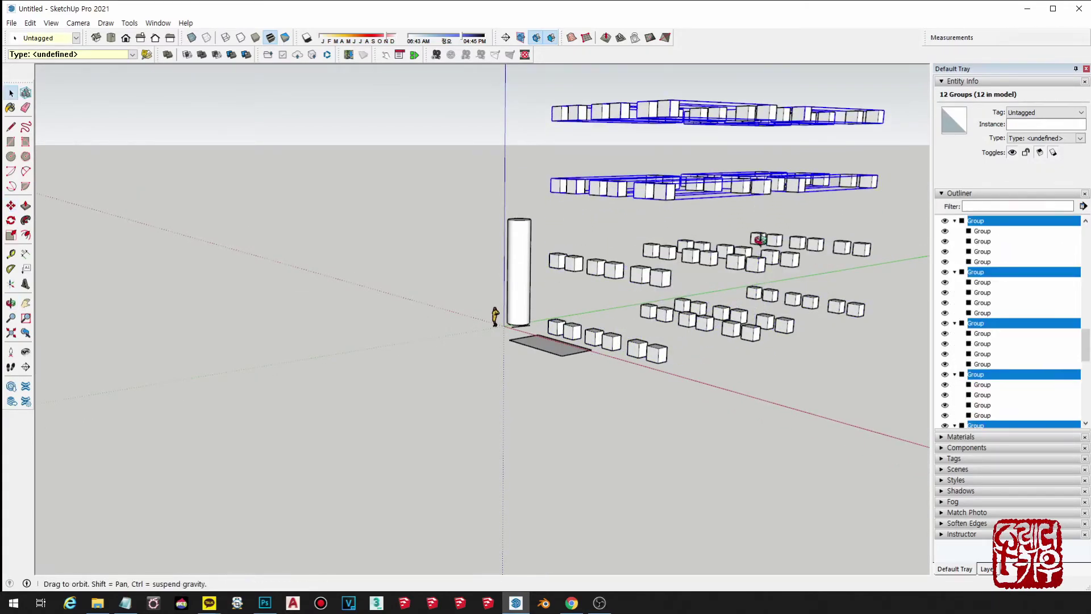
pyautogui.moveTo(761, 239); pyautogui.dragTo(769, 338, button='middle')
# Step: Group the cube rows, then select everything and group the whole scene
pyautogui.click(776, 392)
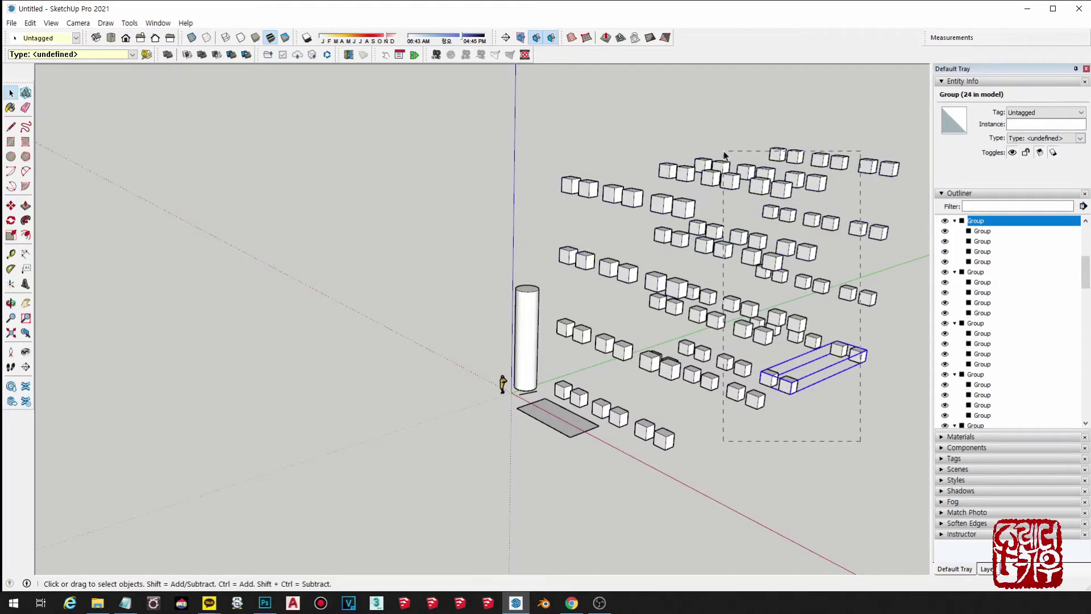
pyautogui.moveTo(648, 267); pyautogui.dragTo(861, 440)
pyautogui.press('g')
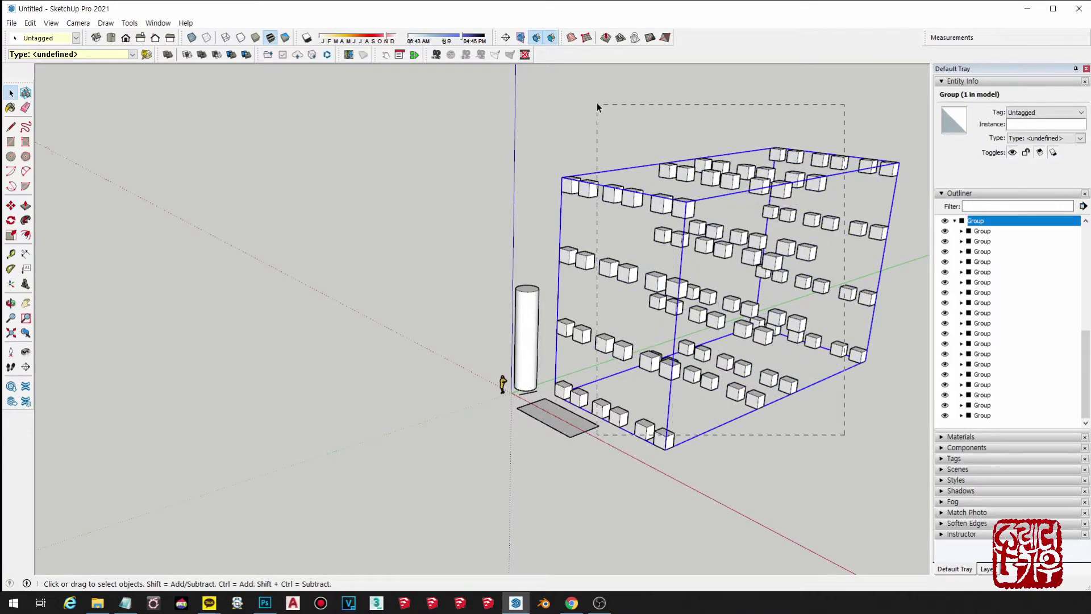
pyautogui.moveTo(597, 107); pyautogui.dragTo(806, 528)
pyautogui.hotkey('ctrl', 'a')
pyautogui.press('g')
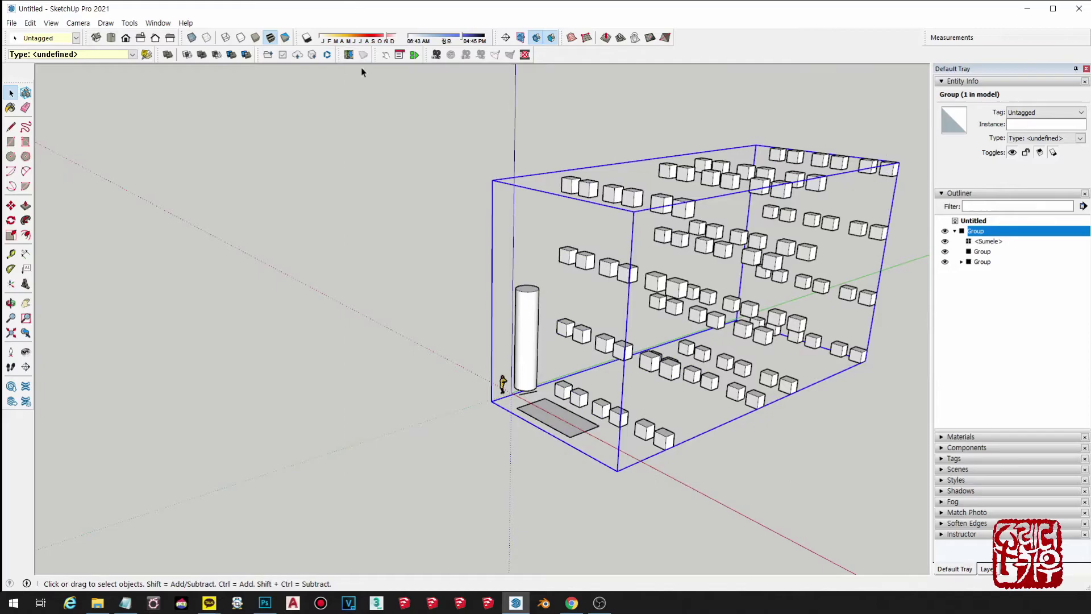
pyautogui.moveTo(532, 196); pyautogui.dragTo(775, 398, button='middle')
pyautogui.click(852, 397)
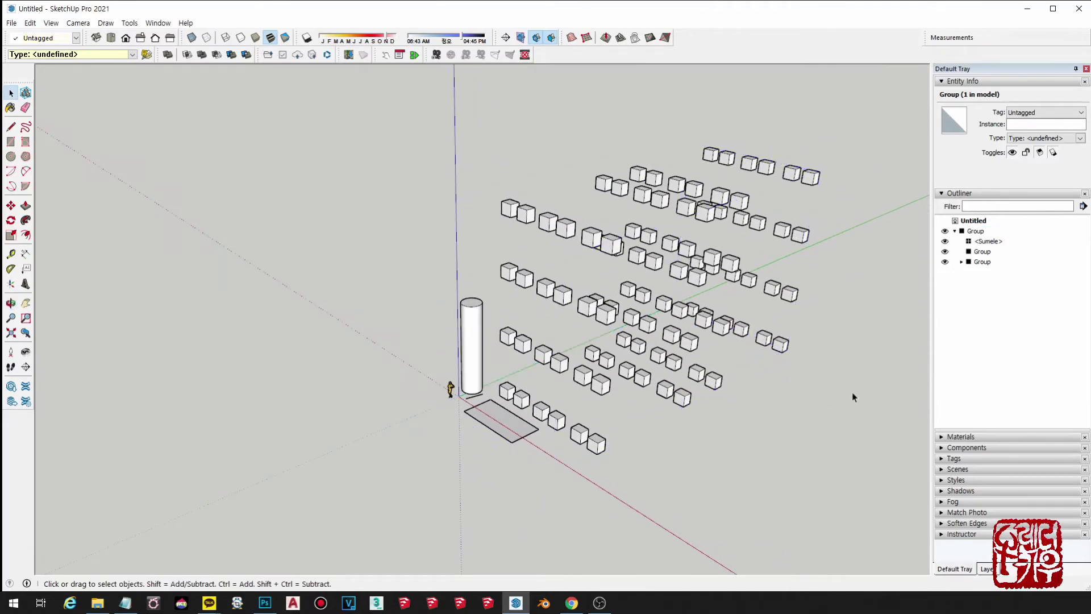
# Step: Expand the Outliner's top Group and its nested Groups, then select the big cube group
pyautogui.click(954, 231)
pyautogui.click(955, 232)
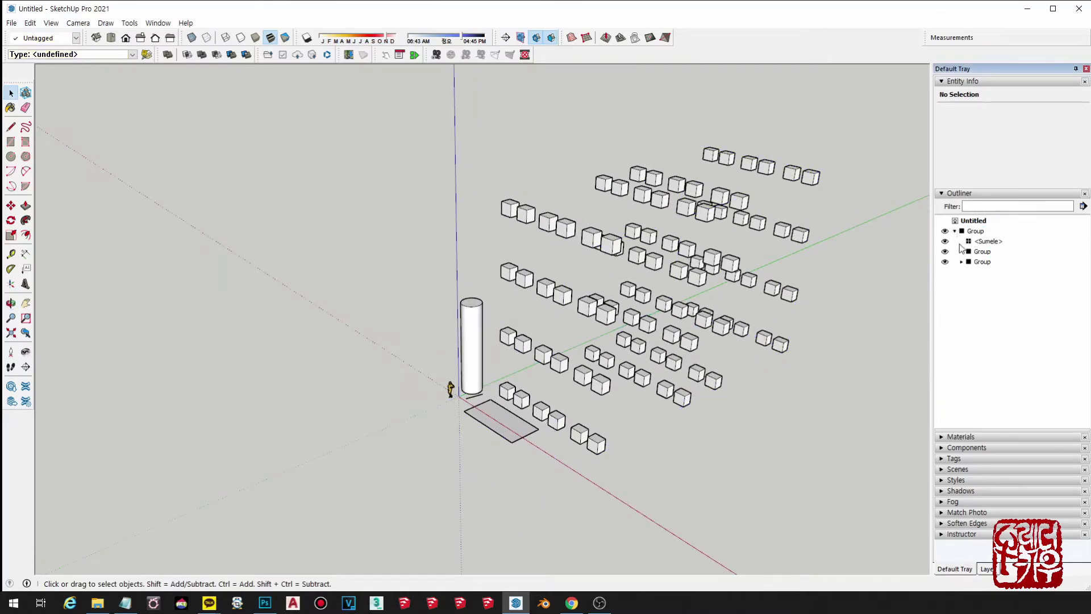
pyautogui.click(962, 262)
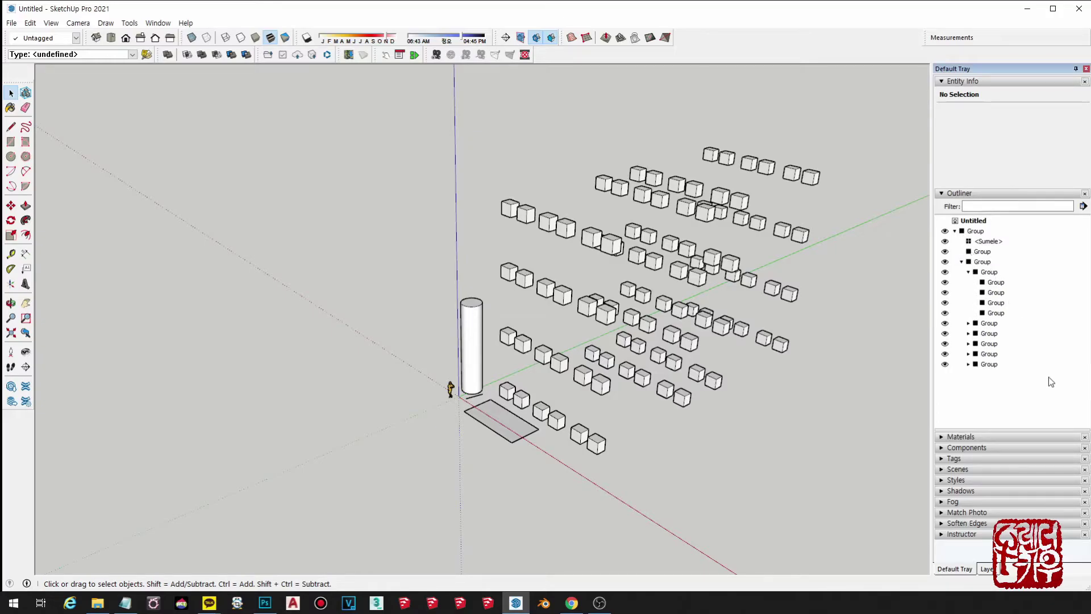
pyautogui.scroll(-2, 662, 361)
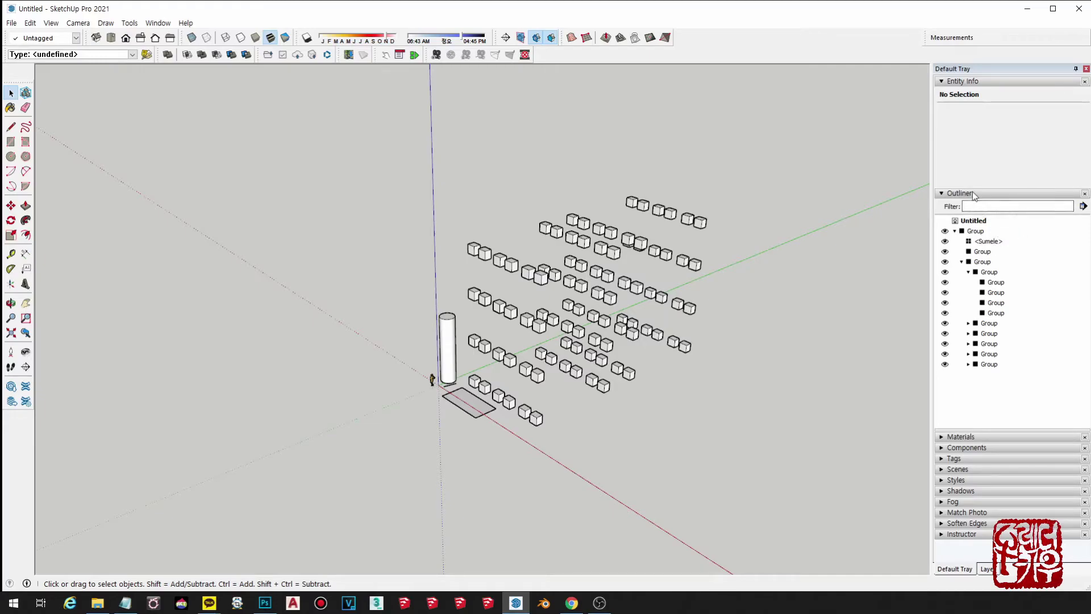
pyautogui.click(604, 292)
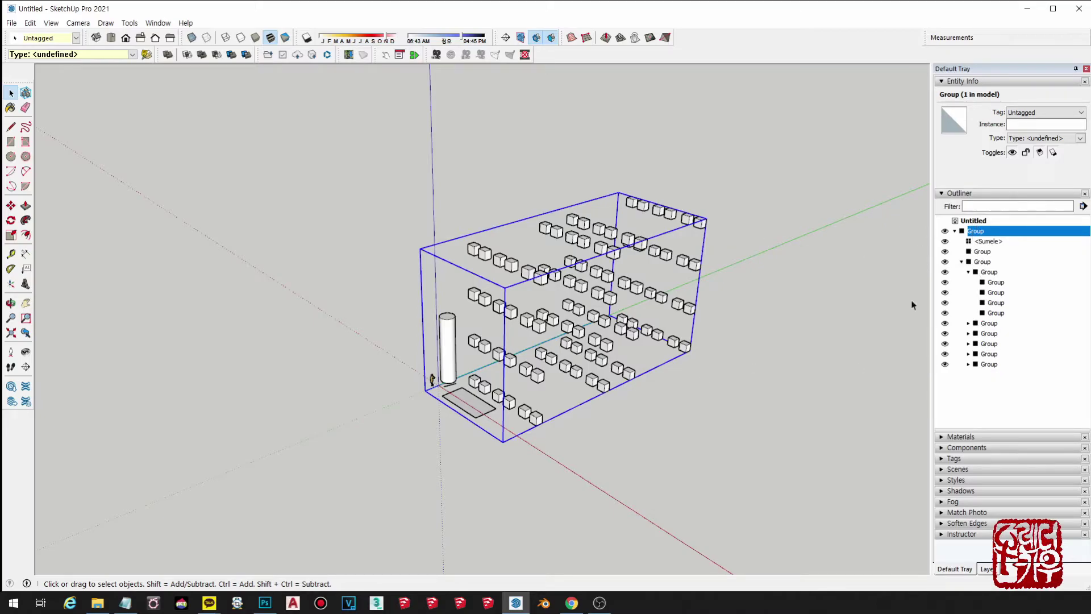
# Step: Remove the Outliner from the Default Tray, check the Window menu, and reselect the cube group
pyautogui.click(941, 194)
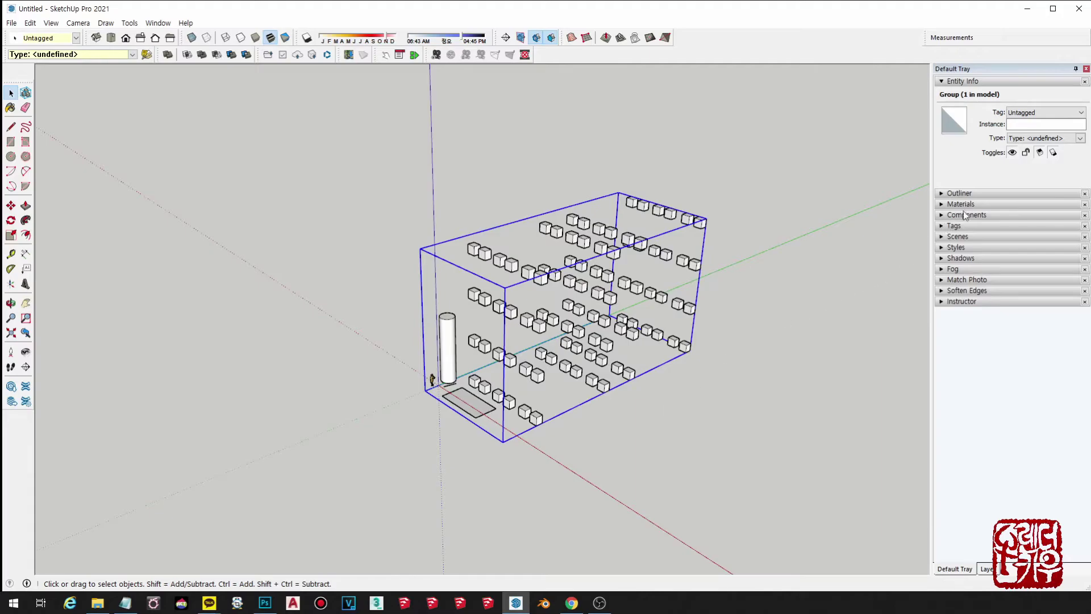
pyautogui.click(1085, 195)
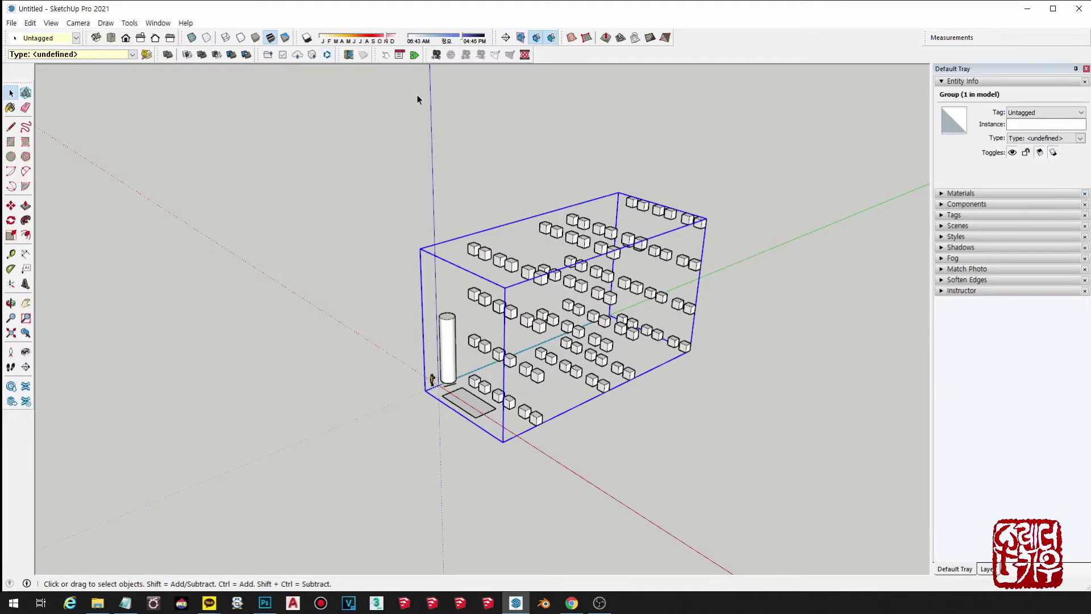
pyautogui.click(158, 25)
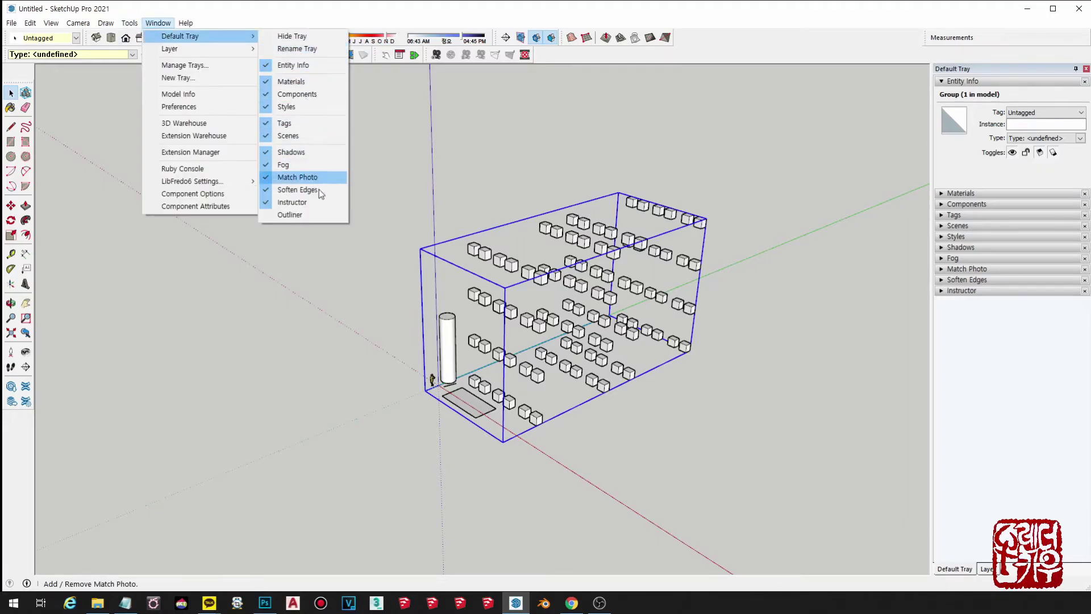
pyautogui.moveTo(179, 35)
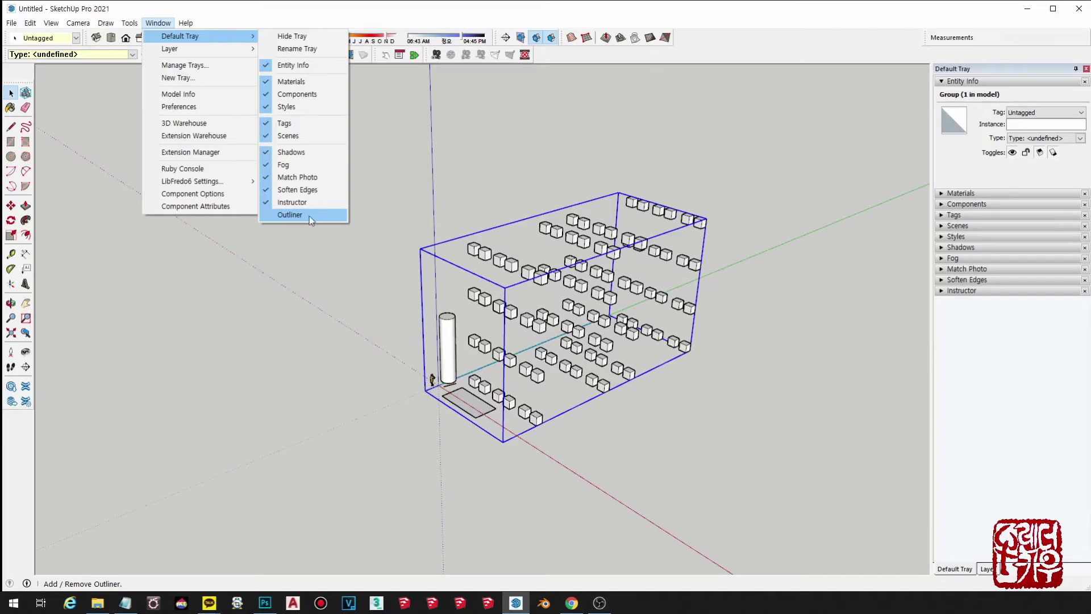
pyautogui.click(739, 392)
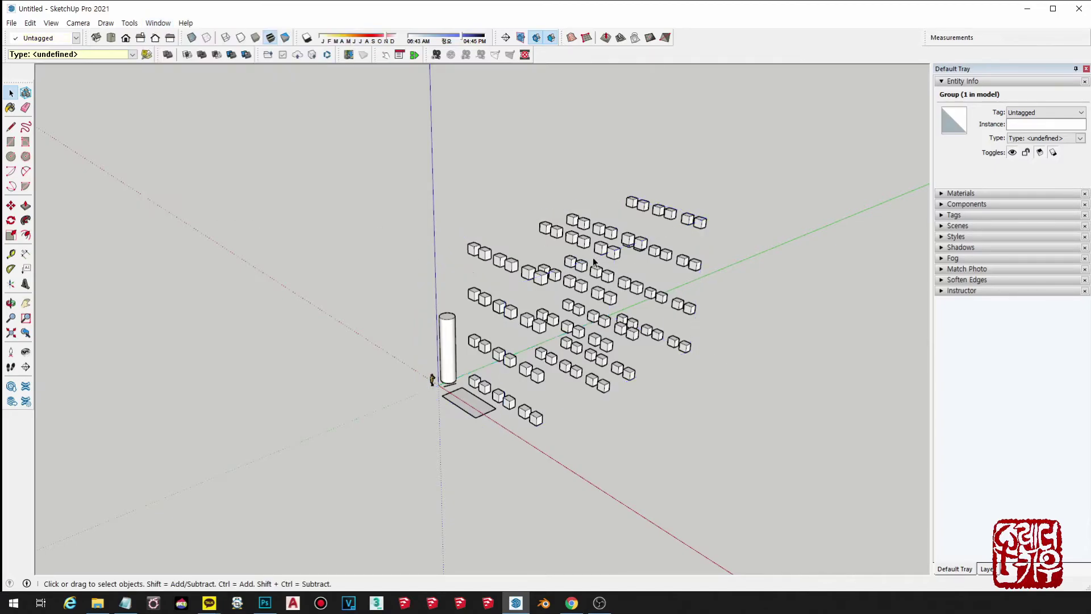
pyautogui.click(589, 246)
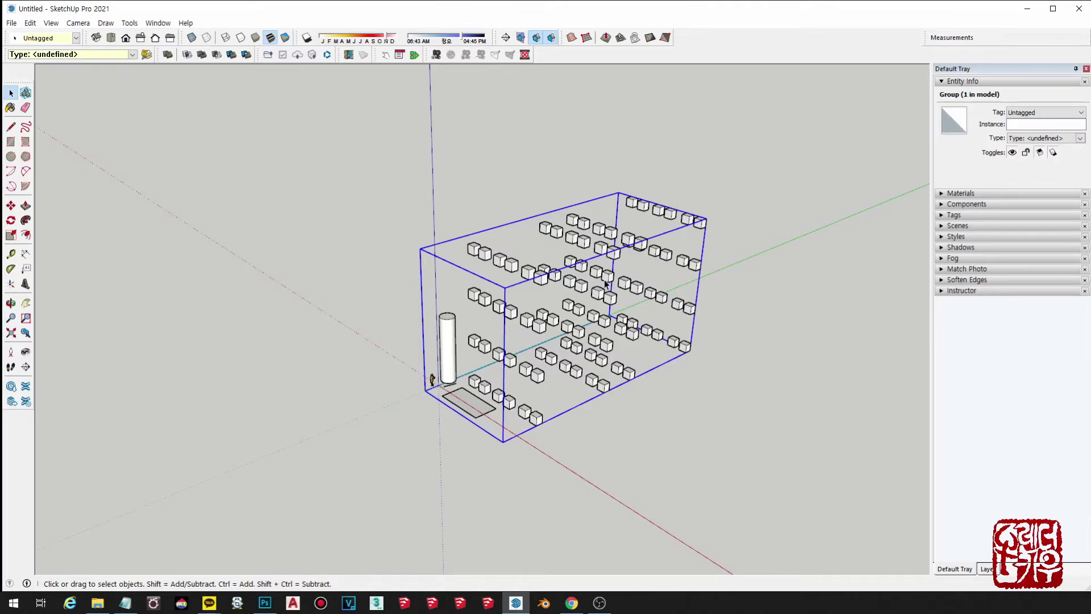
# Step: Undo the cube copies so only a single cube remains
pyautogui.hotkey('ctrl', 'z')
pyautogui.hotkey('ctrl', 'z')
pyautogui.hotkey('ctrl', 'z')
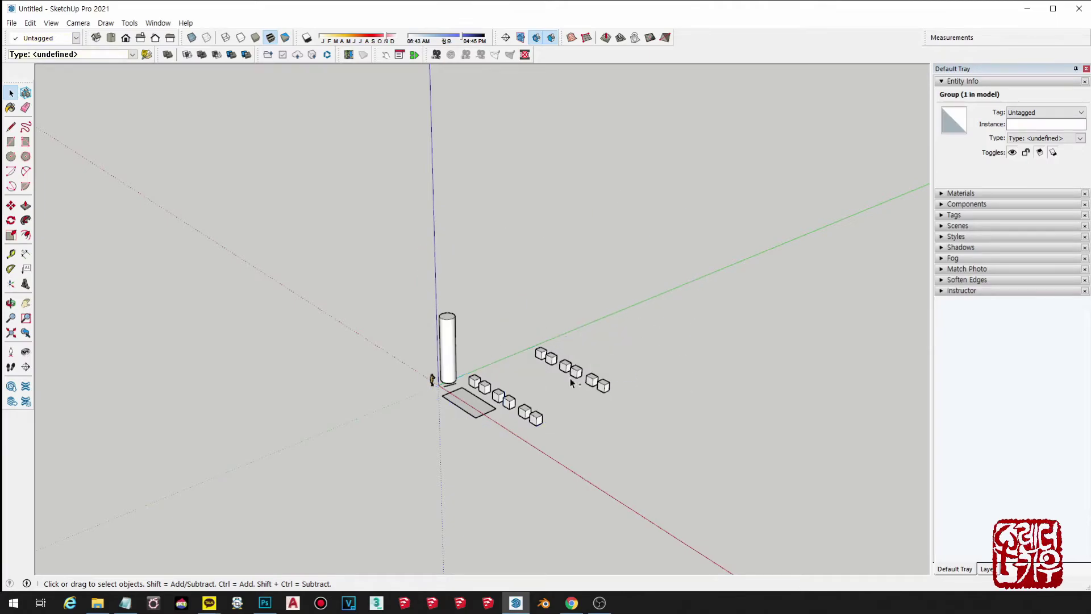
pyautogui.hotkey('ctrl', 'z')
pyautogui.hotkey('ctrl', 'z')
pyautogui.hotkey('ctrl', 'z')
pyautogui.hotkey('ctrl', 'z')
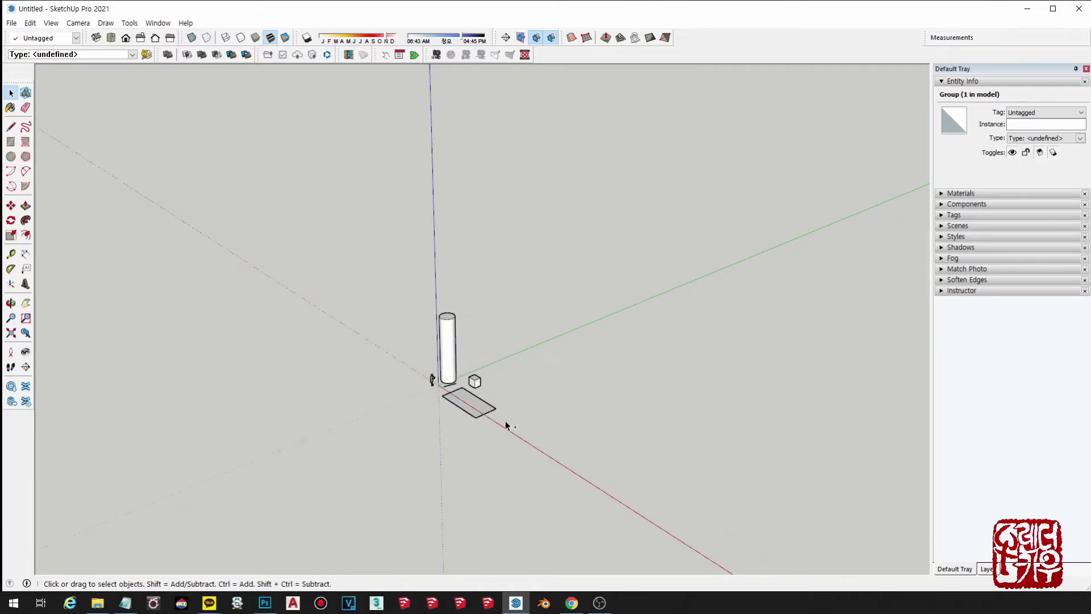
pyautogui.click(429, 330)
# Step: Read the cube's and cylinder's volumes and the rectangle's area in Entity Info
pyautogui.scroll(5, 519, 341)
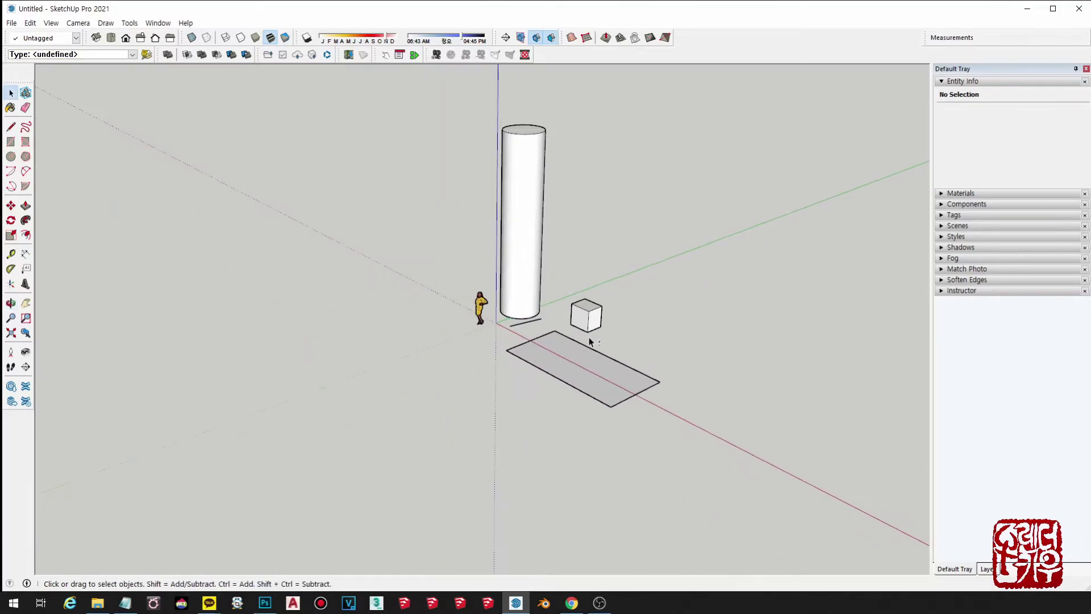
pyautogui.scroll(3, 532, 419)
pyautogui.click(550, 348)
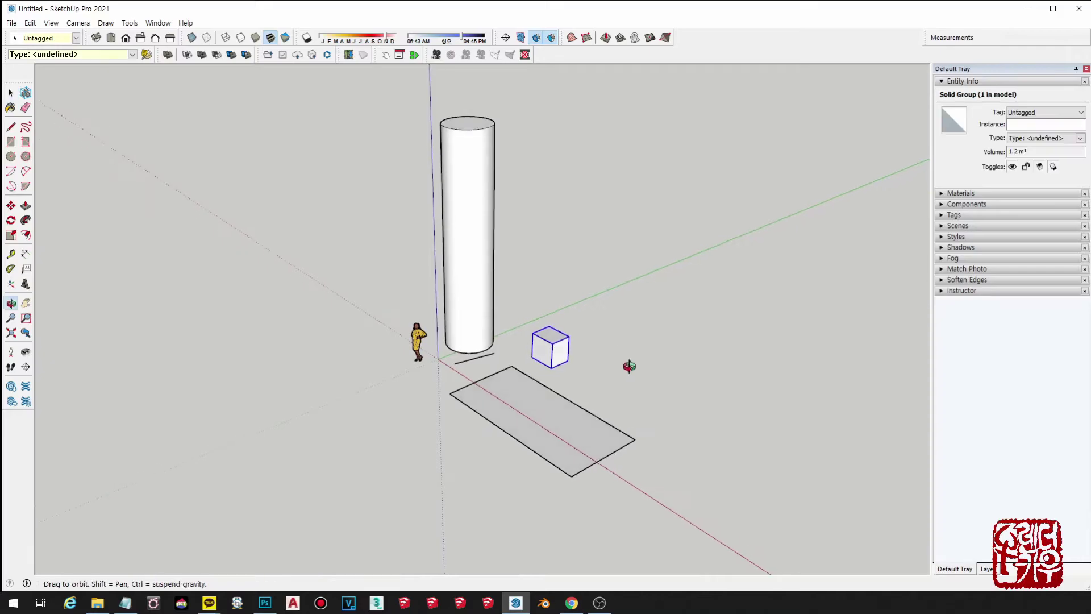
pyautogui.click(464, 212)
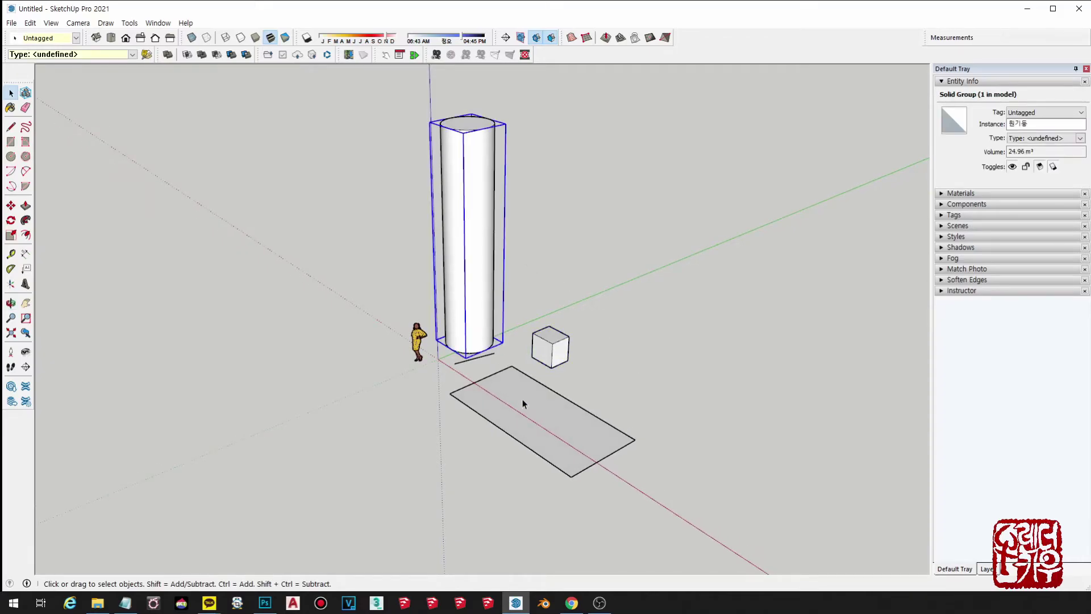
pyautogui.click(529, 414)
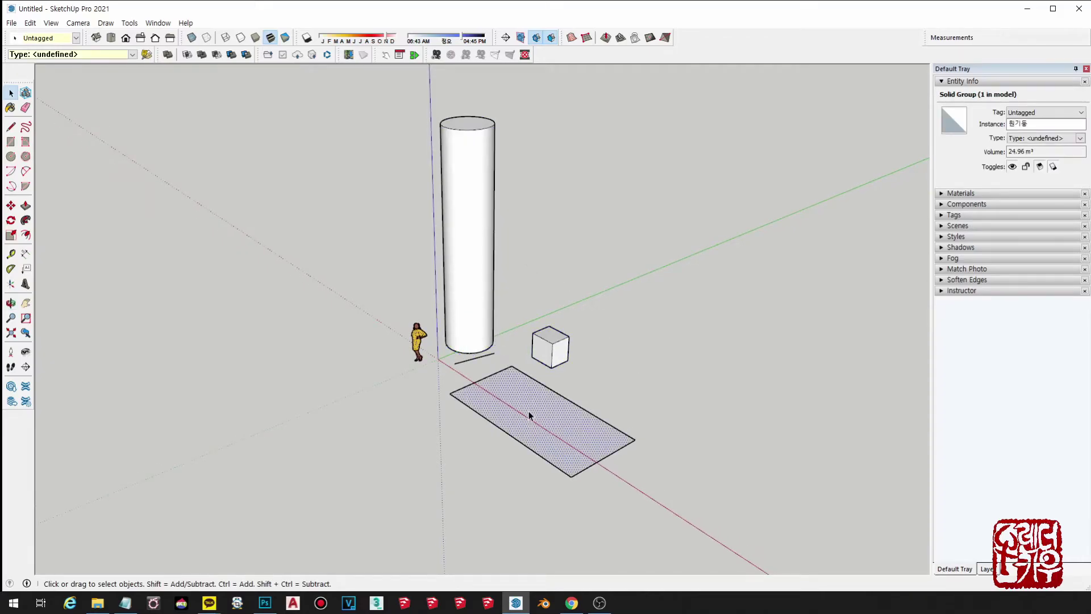
pyautogui.click(706, 370)
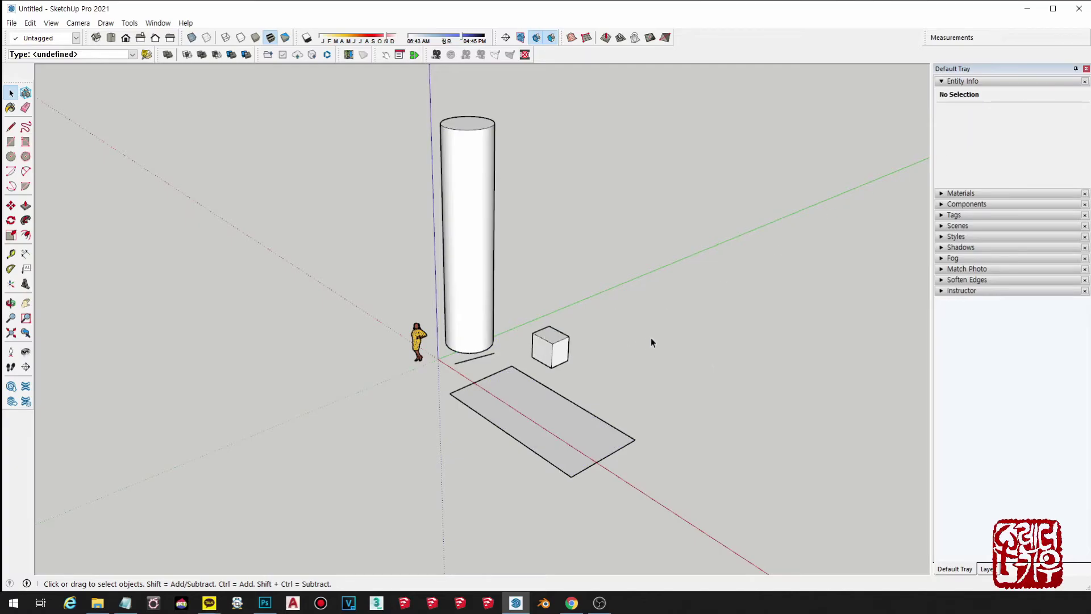
pyautogui.click(26, 156)
# Step: Draw a six-sided polygon right of the cube and push/pull it up into a prism
pyautogui.click(680, 343)
pyautogui.click(705, 358)
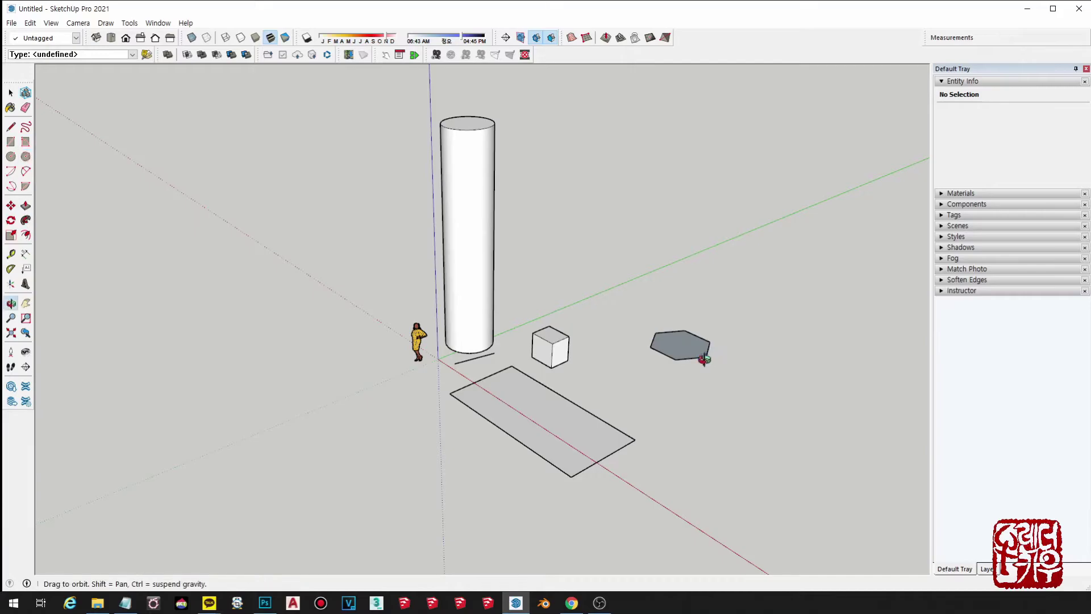
pyautogui.press('p')
pyautogui.click(676, 344)
pyautogui.click(682, 284)
# Step: Select the whole hexagonal prism (26 entities) and orbit around it
pyautogui.scroll(2, 612, 308)
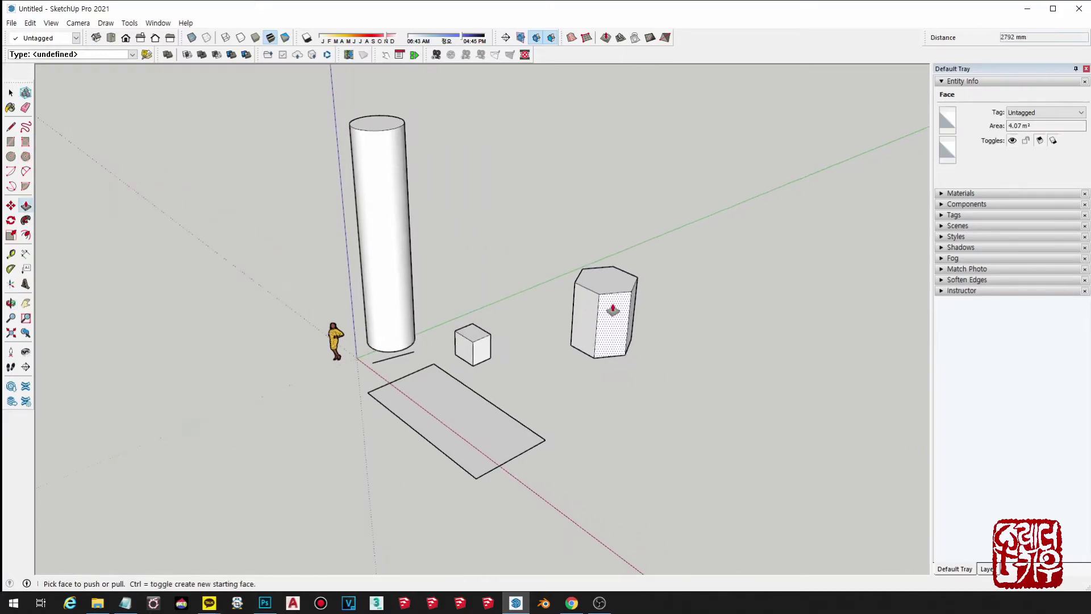
pyautogui.scroll(2, 612, 308)
pyautogui.press('space')
pyautogui.tripleClick(612, 308)
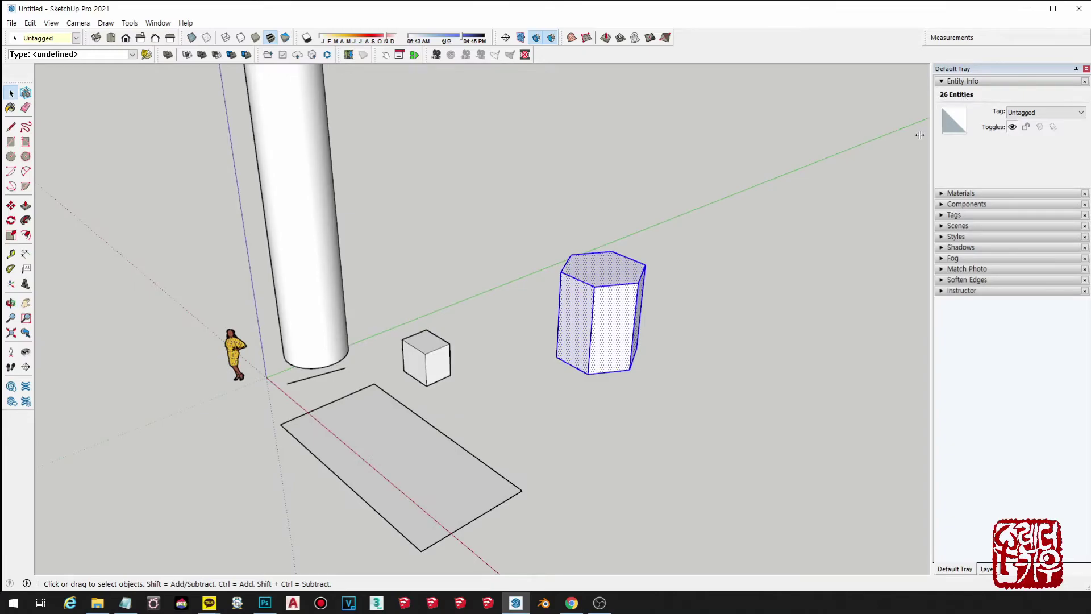
pyautogui.moveTo(555, 309)
pyautogui.mouseDown(button='middle')
pyautogui.moveTo(627, 421)
pyautogui.moveTo(616, 446)
pyautogui.moveTo(570, 307)
pyautogui.moveTo(627, 370)
pyautogui.moveTo(579, 259)
pyautogui.moveTo(622, 302)
pyautogui.moveTo(560, 316)
pyautogui.mouseUp(button='middle')
pyautogui.moveTo(577, 245)
pyautogui.mouseDown(button='middle')
pyautogui.moveTo(574, 232)
pyautogui.moveTo(652, 280)
pyautogui.mouseUp(button='middle')
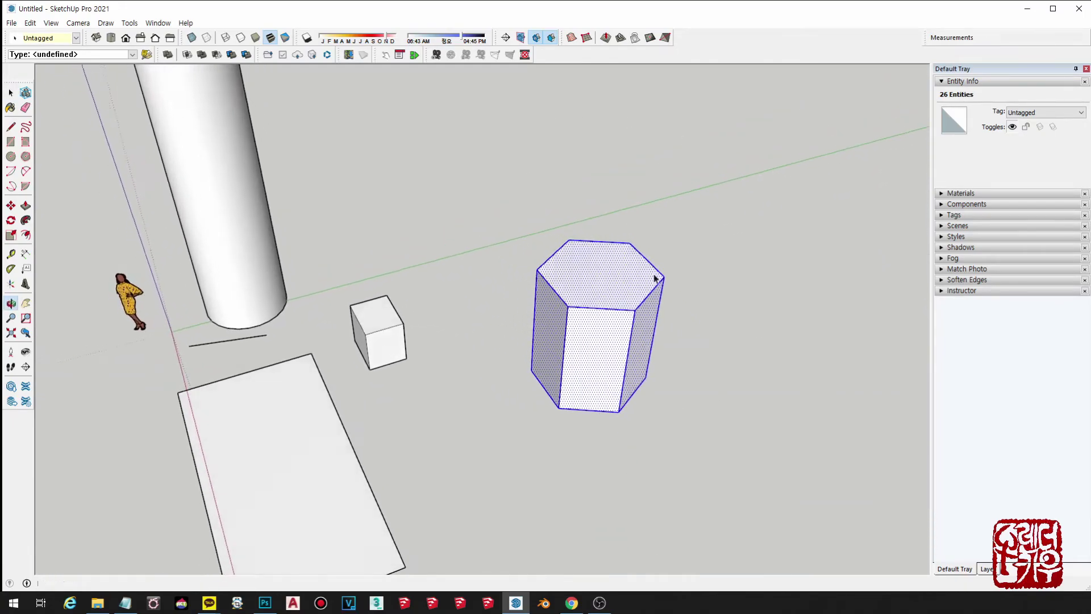
pyautogui.moveTo(556, 223)
pyautogui.mouseDown(button='middle')
pyautogui.moveTo(572, 244)
pyautogui.moveTo(556, 324)
pyautogui.moveTo(693, 251)
pyautogui.moveTo(624, 243)
pyautogui.mouseUp(button='middle')
# Step: Make the selected prism a component with definition name aaaa and a description
pyautogui.rightClick(623, 244)
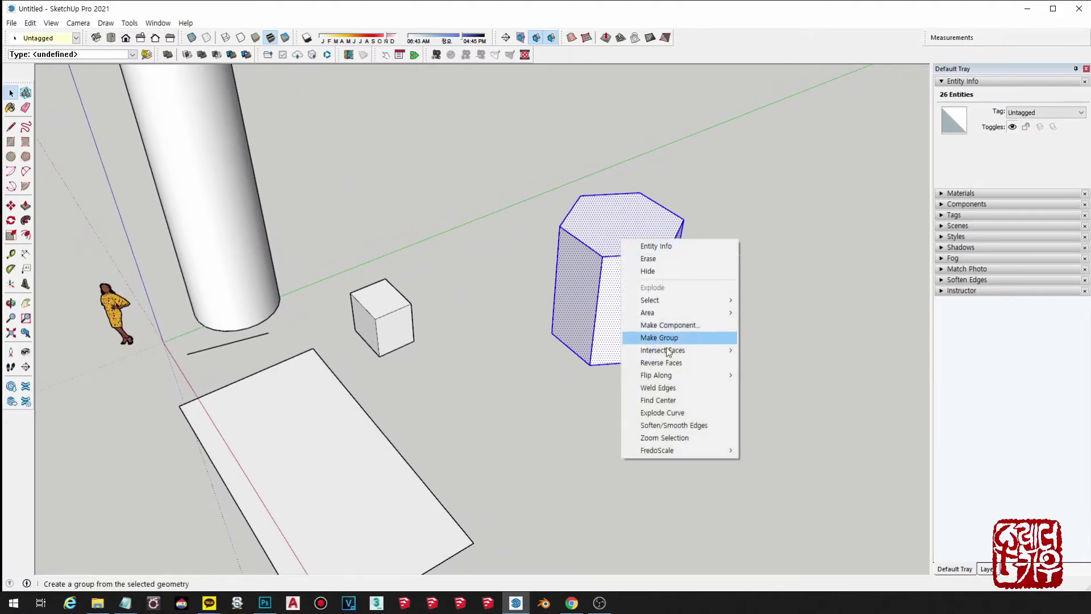
pyautogui.click(673, 326)
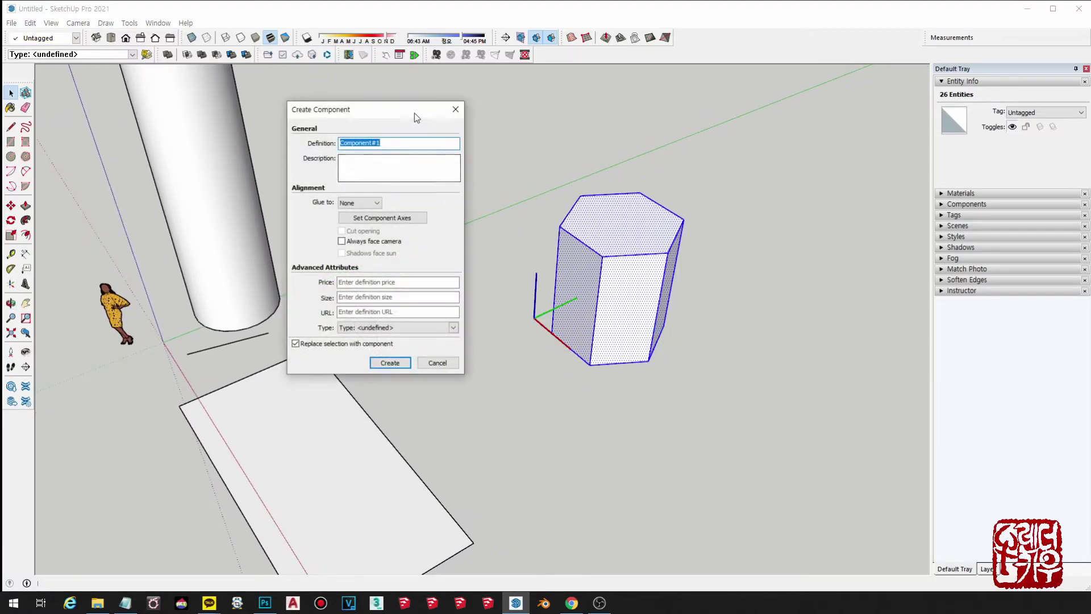
pyautogui.moveTo(414, 114)
pyautogui.mouseDown()
pyautogui.moveTo(715, 135)
pyautogui.moveTo(792, 186)
pyautogui.mouseUp()
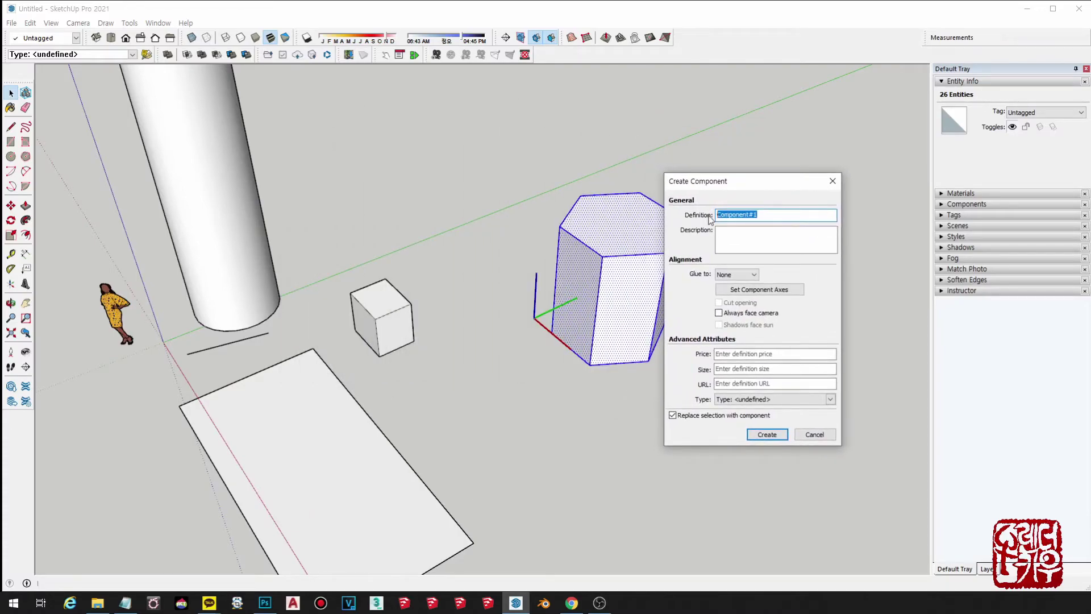
pyautogui.write('aaaa')
pyautogui.click(748, 242)
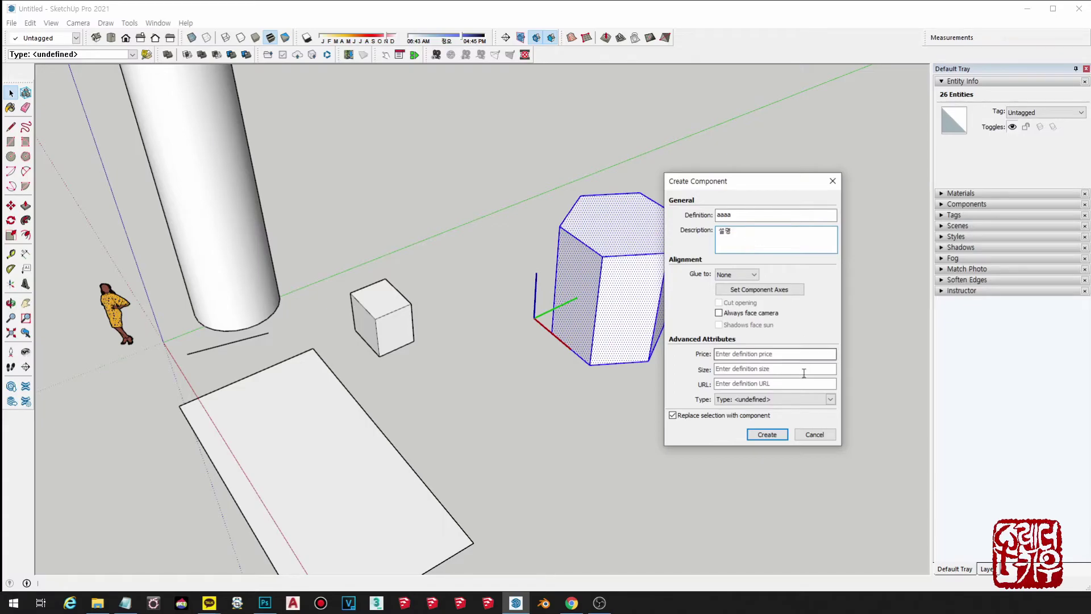
pyautogui.click(768, 435)
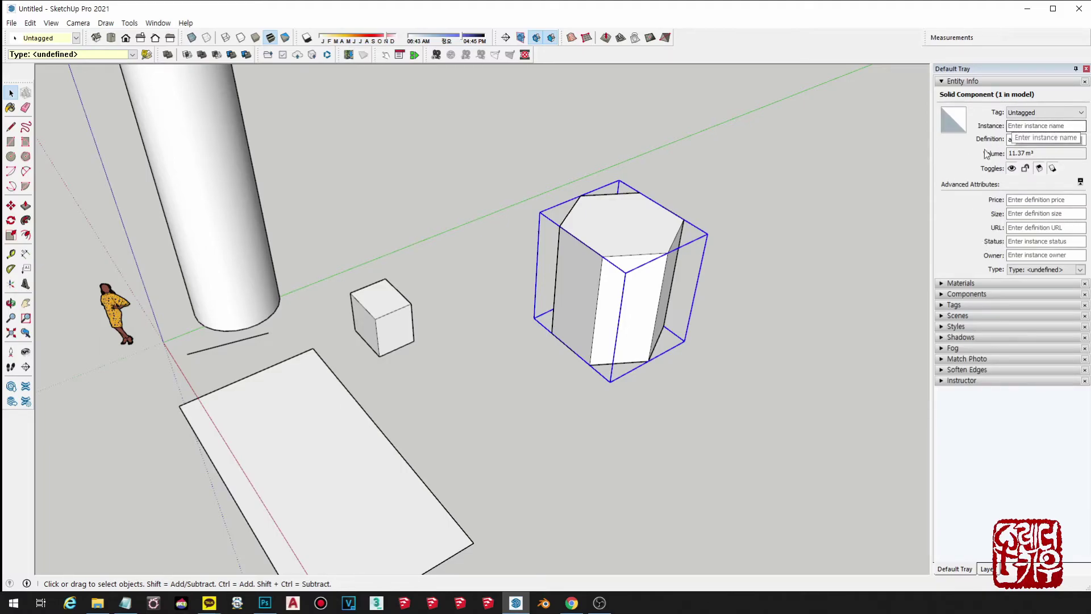
# Step: Edit the instance name and toggle the component's Advanced Attributes off and on
pyautogui.press('Tab')
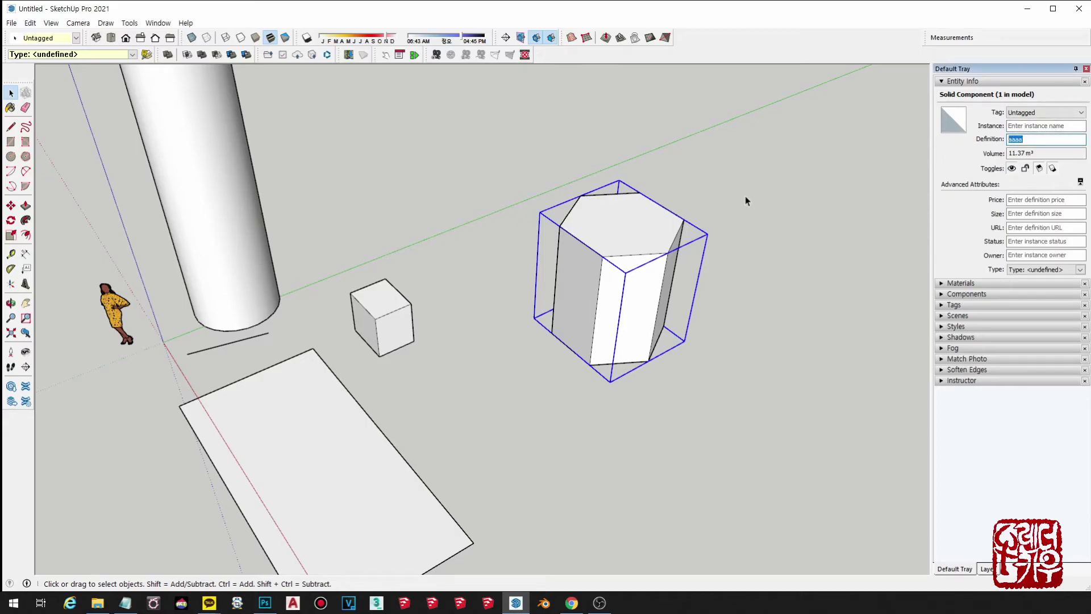
pyautogui.click(1024, 127)
pyautogui.moveTo(668, 268); pyautogui.dragTo(677, 245, button='middle')
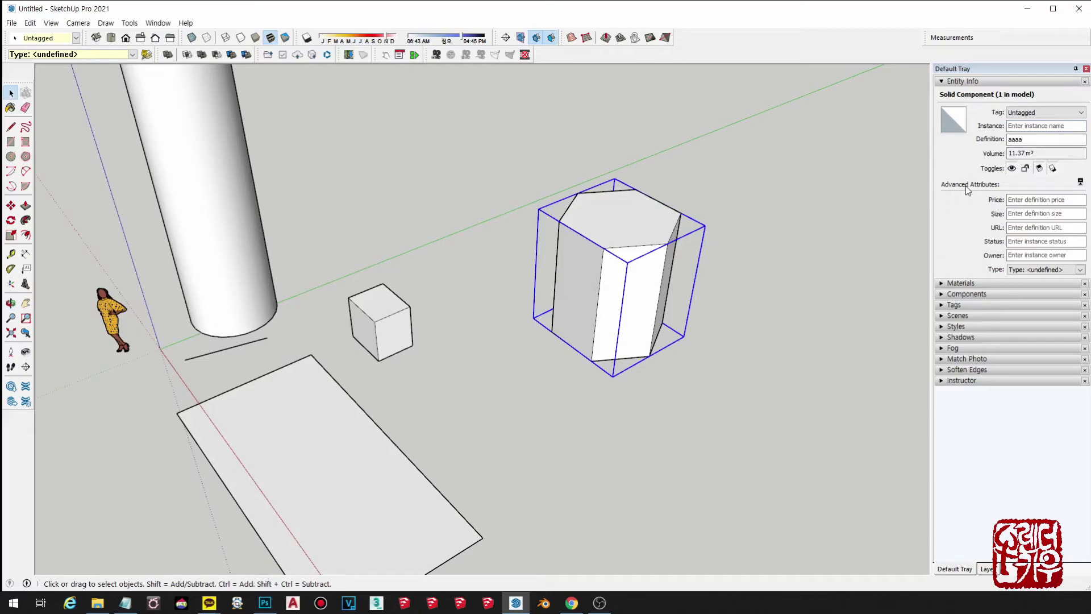
pyautogui.click(1080, 183)
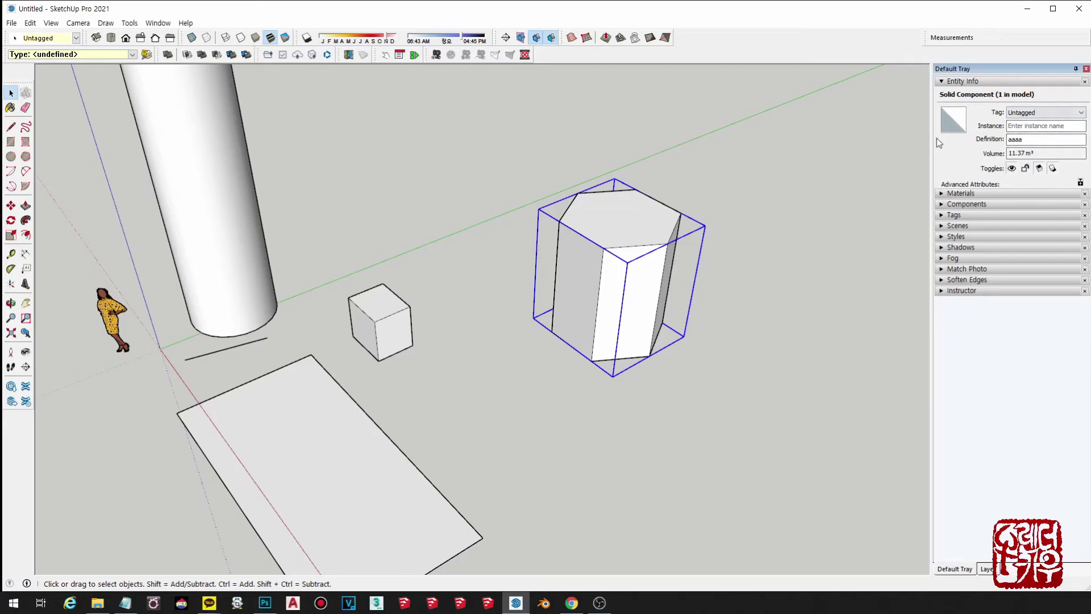
pyautogui.click(1081, 182)
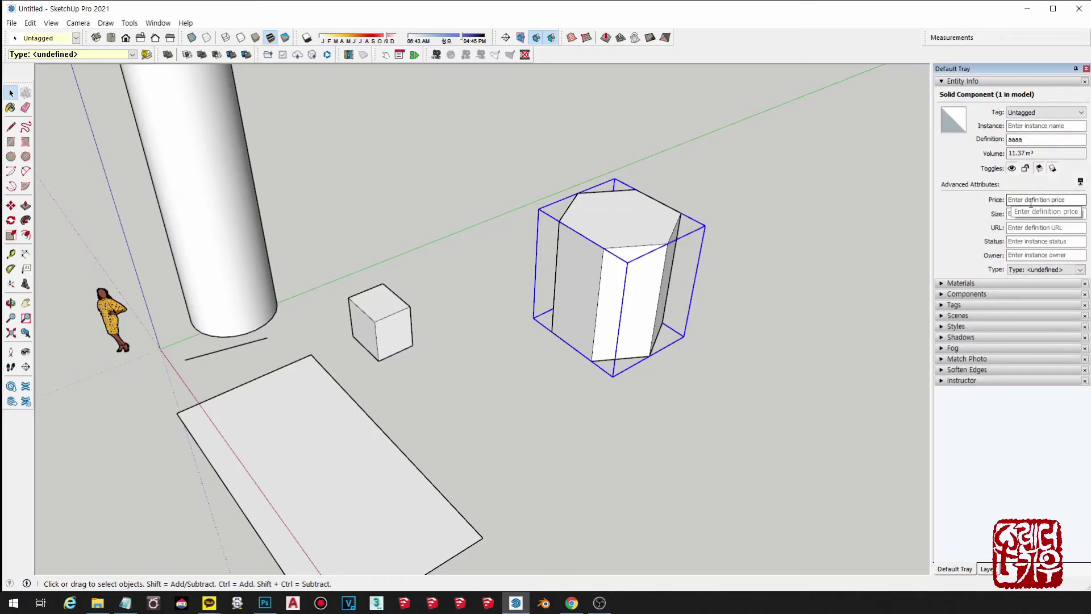
# Step: Review the URL, owner and price fields, then show the prism's IFC Type choices
pyautogui.click(1023, 227)
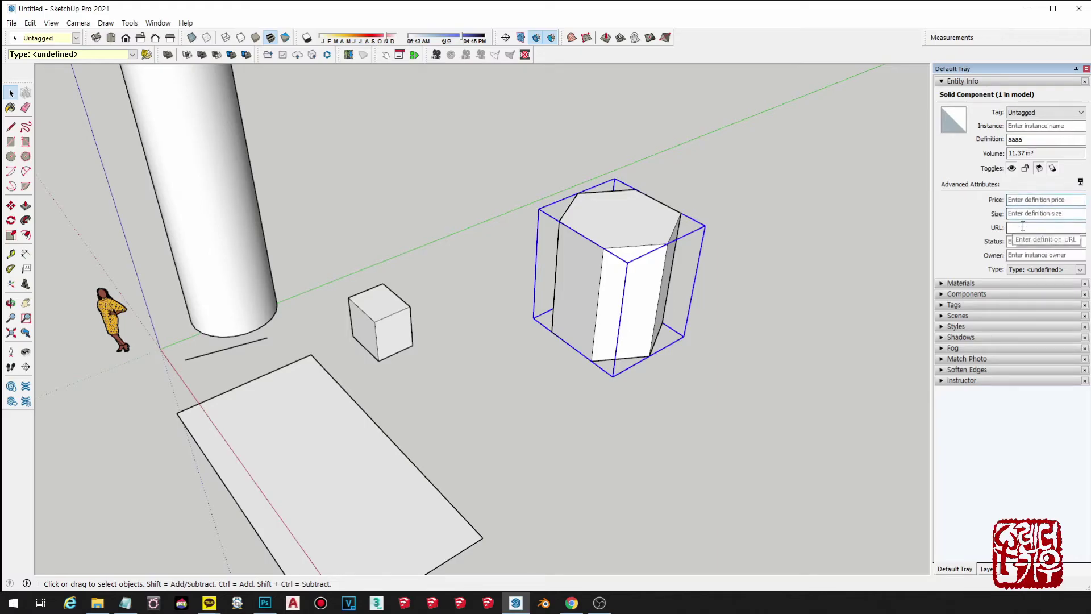
pyautogui.click(1023, 255)
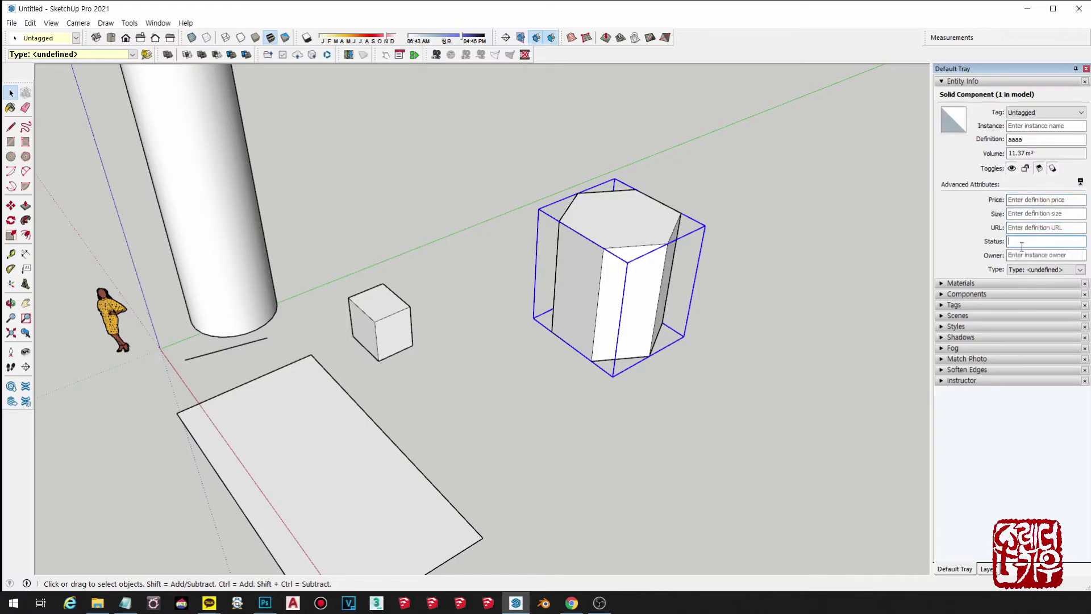
pyautogui.click(1022, 200)
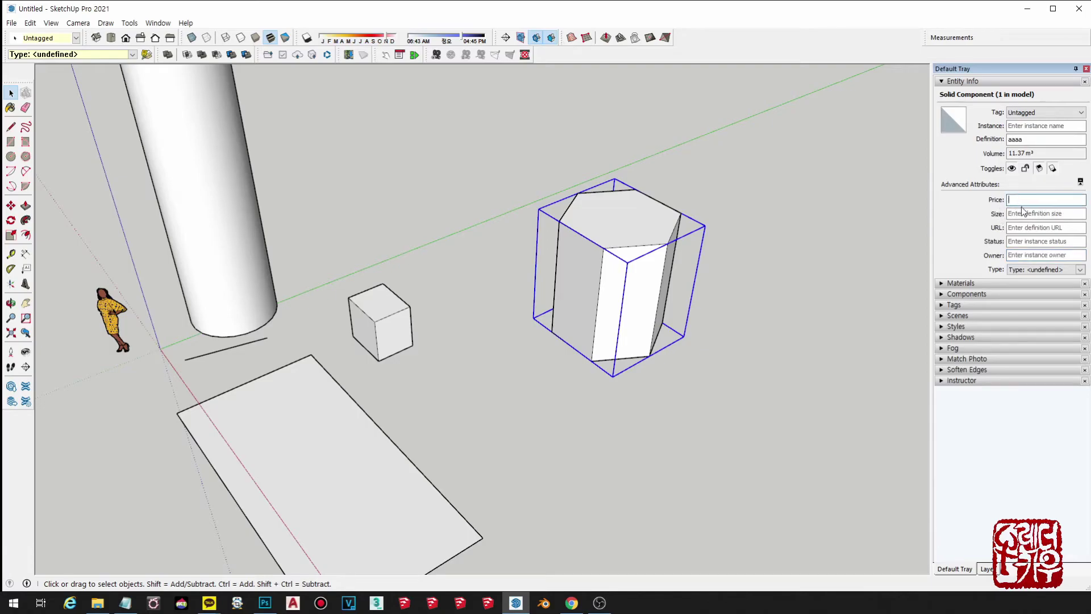
pyautogui.click(797, 258)
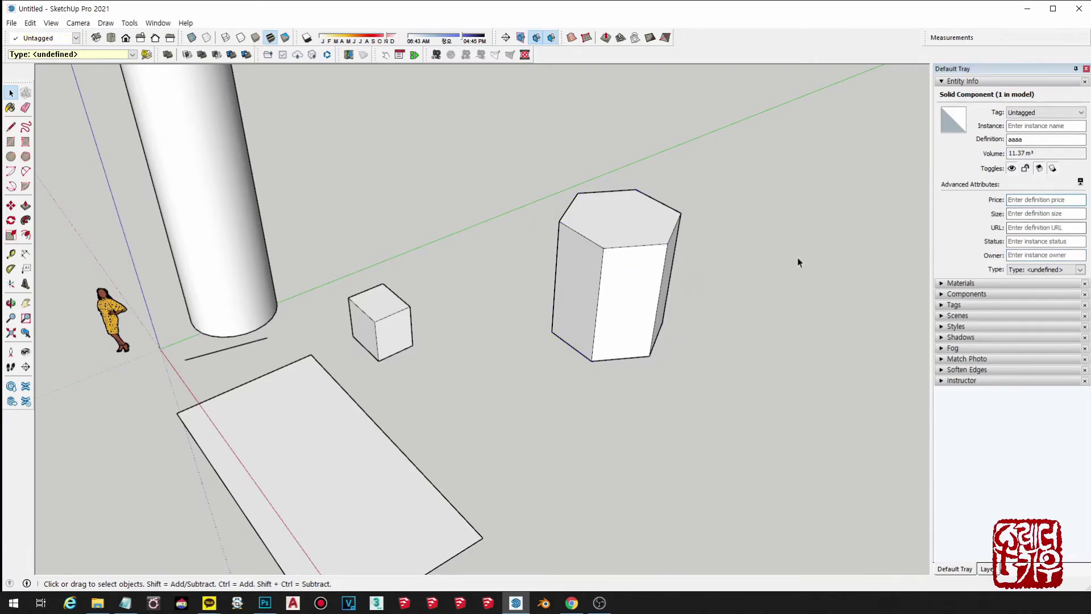
pyautogui.click(639, 267)
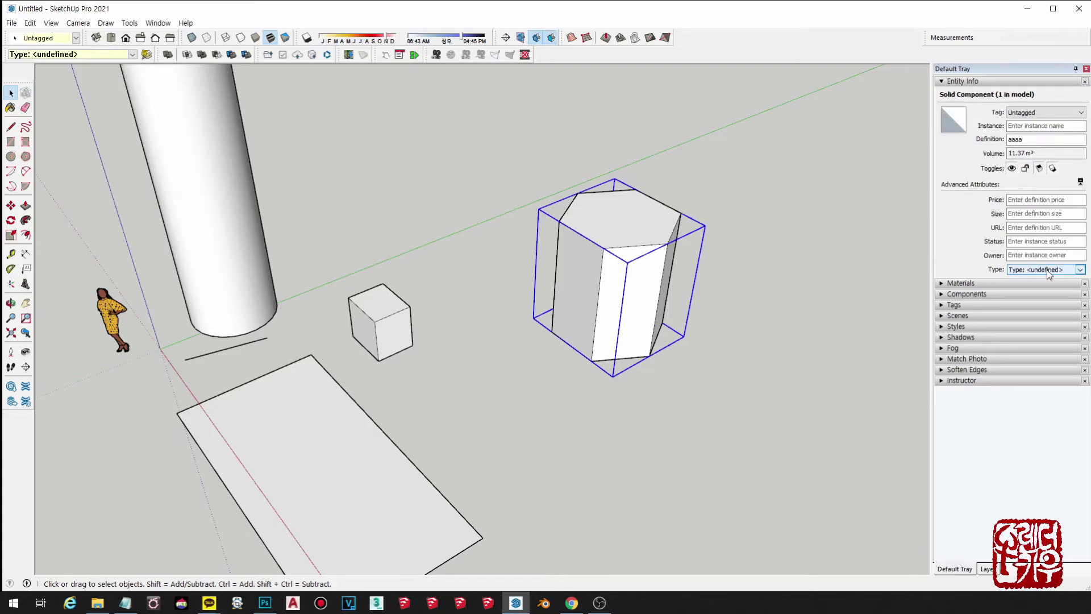
pyautogui.click(1049, 273)
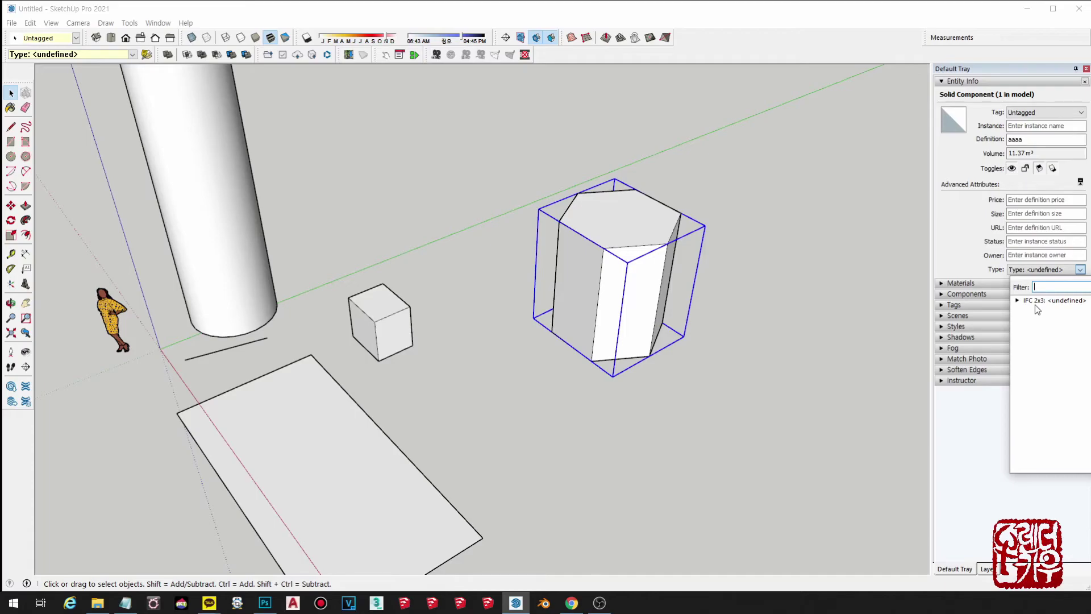
pyautogui.click(11, 23)
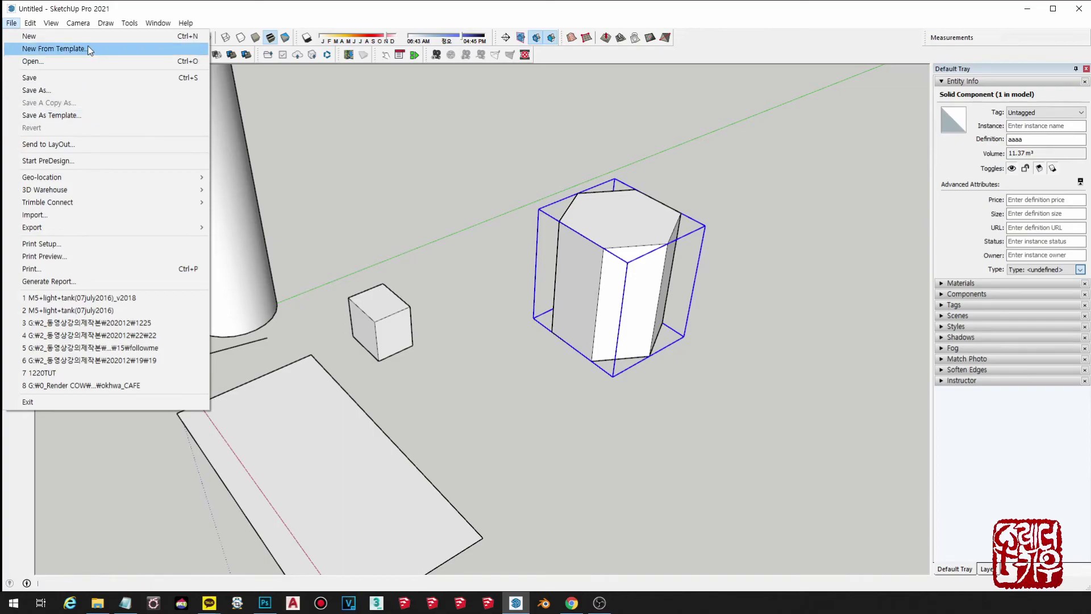
pyautogui.click(34, 48)
pyautogui.moveTo(593, 120); pyautogui.dragTo(679, 104)
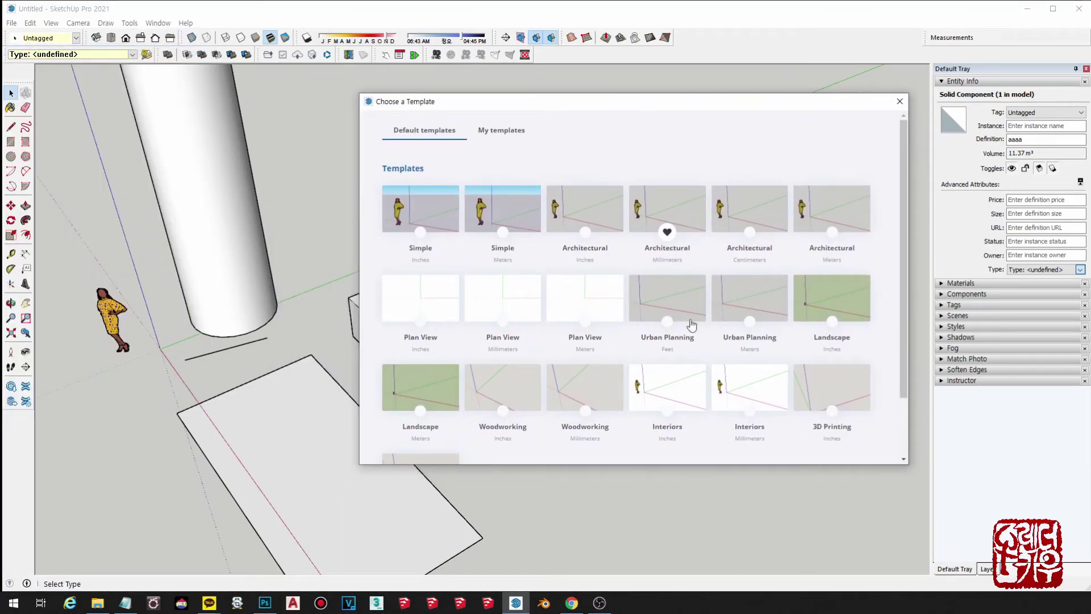
pyautogui.scroll(-2, 578, 445)
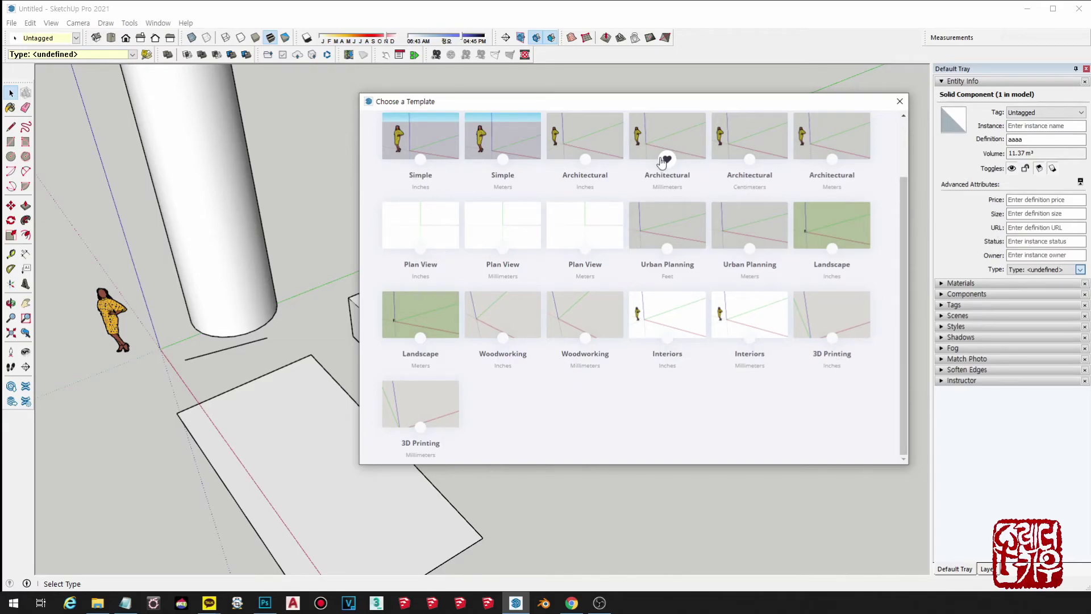
pyautogui.click(899, 101)
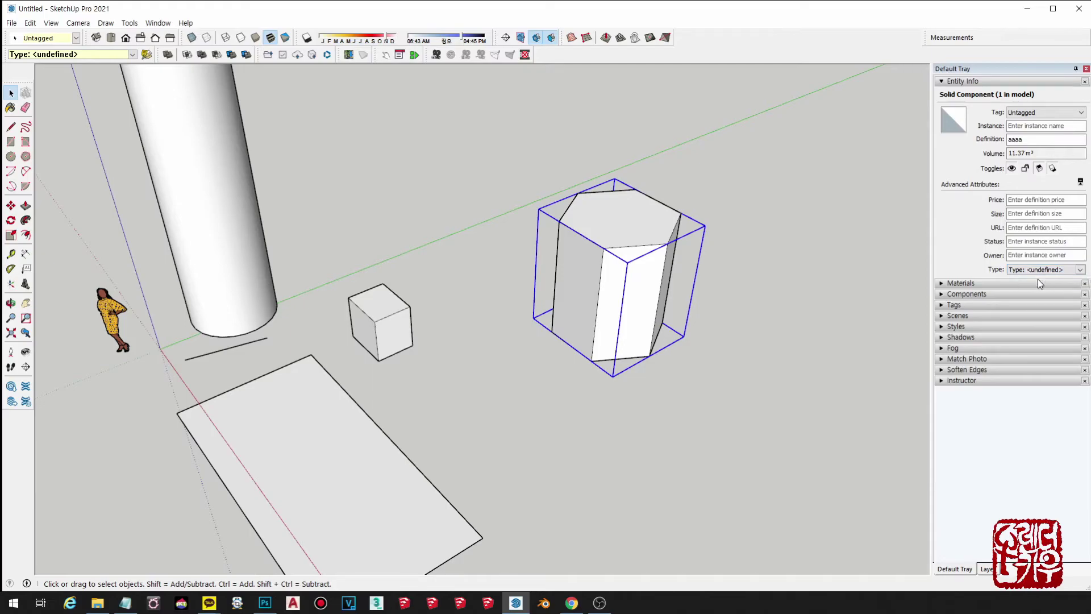
pyautogui.click(1081, 182)
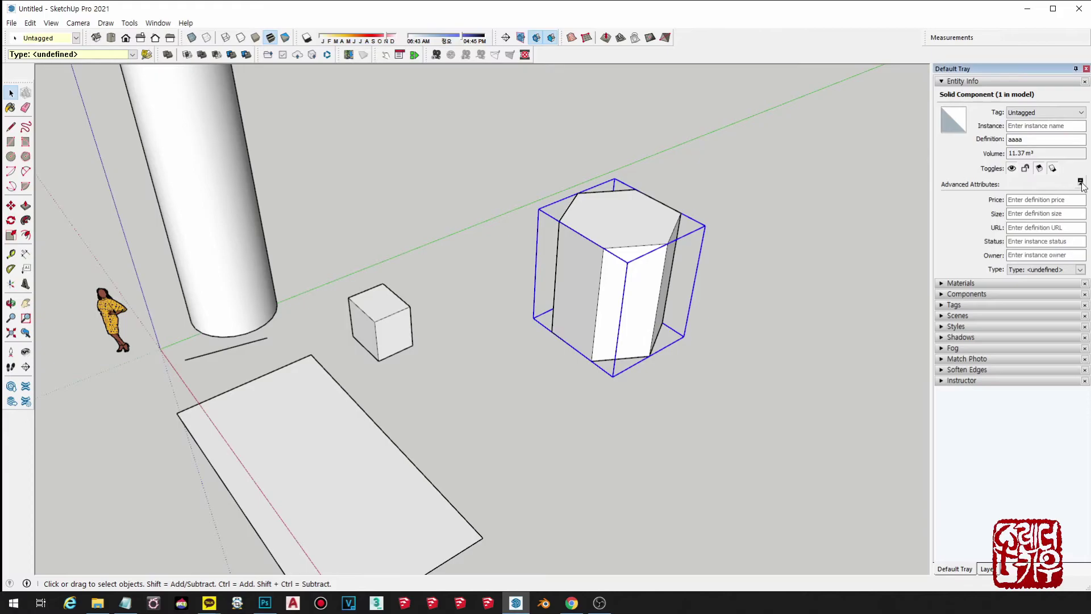
pyautogui.click(797, 310)
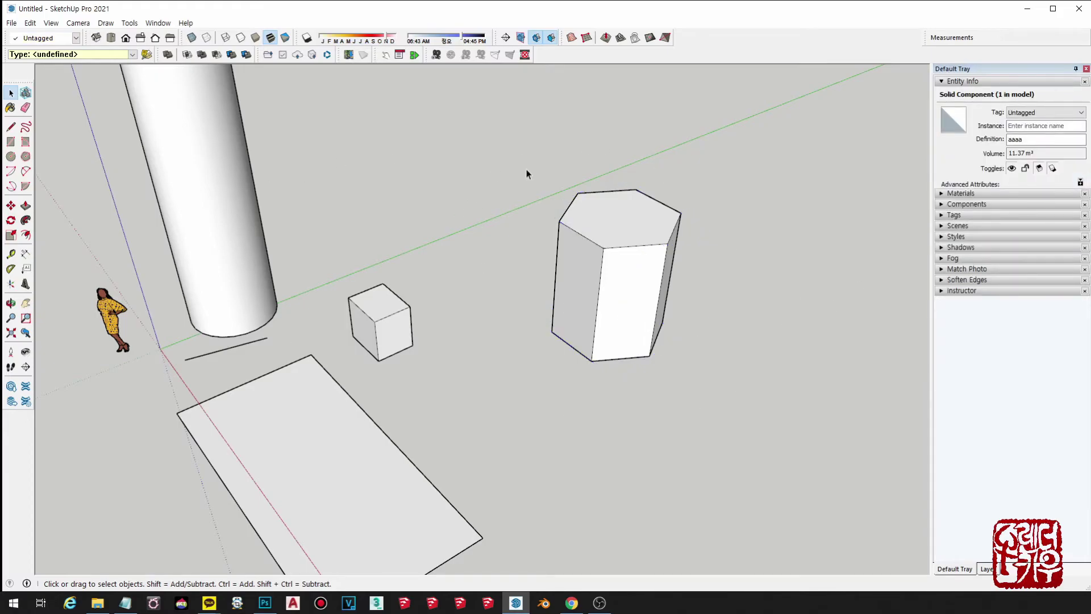
# Step: Zoom out to the whole scene and select the short line, confirming 1741 mm length
pyautogui.click(656, 274)
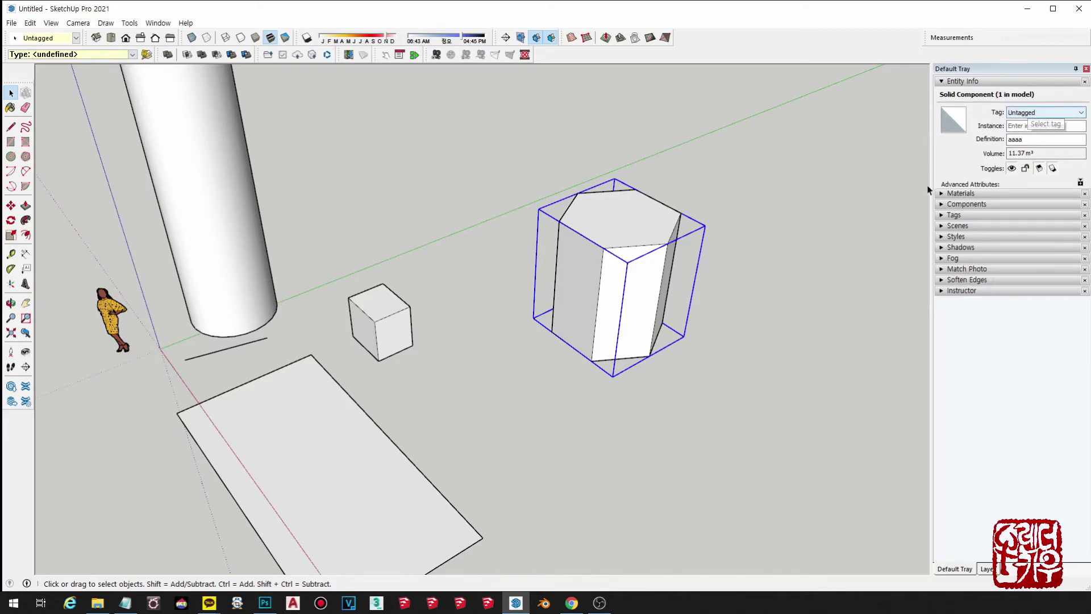
pyautogui.scroll(-3, 773, 292)
pyautogui.scroll(-1, 763, 266)
pyautogui.moveTo(763, 264)
pyautogui.mouseDown(button='middle')
pyautogui.moveTo(757, 246)
pyautogui.moveTo(795, 297)
pyautogui.mouseUp(button='middle')
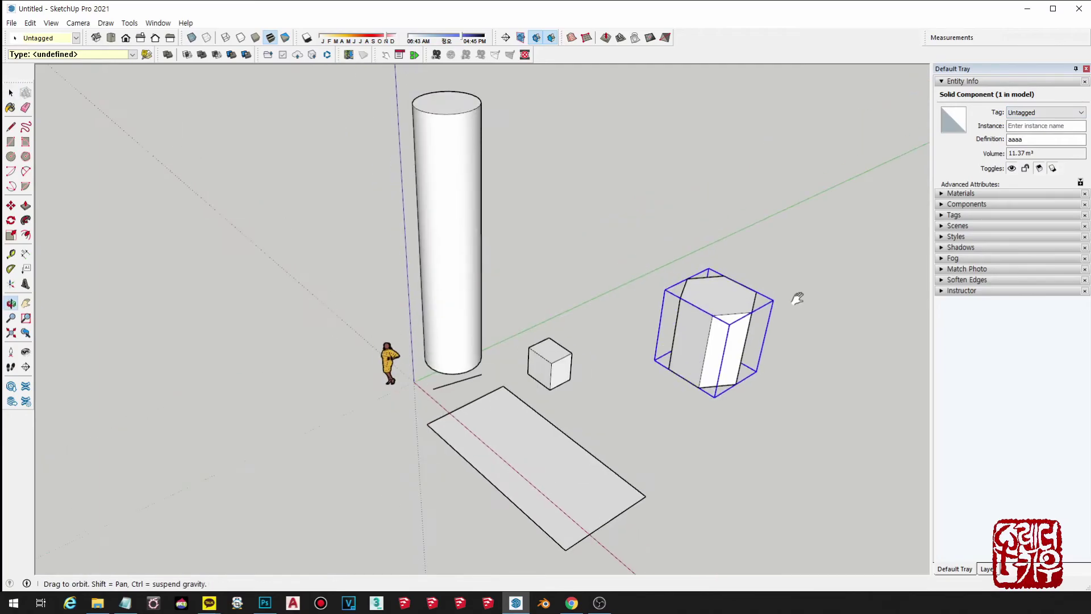
pyautogui.click(804, 359)
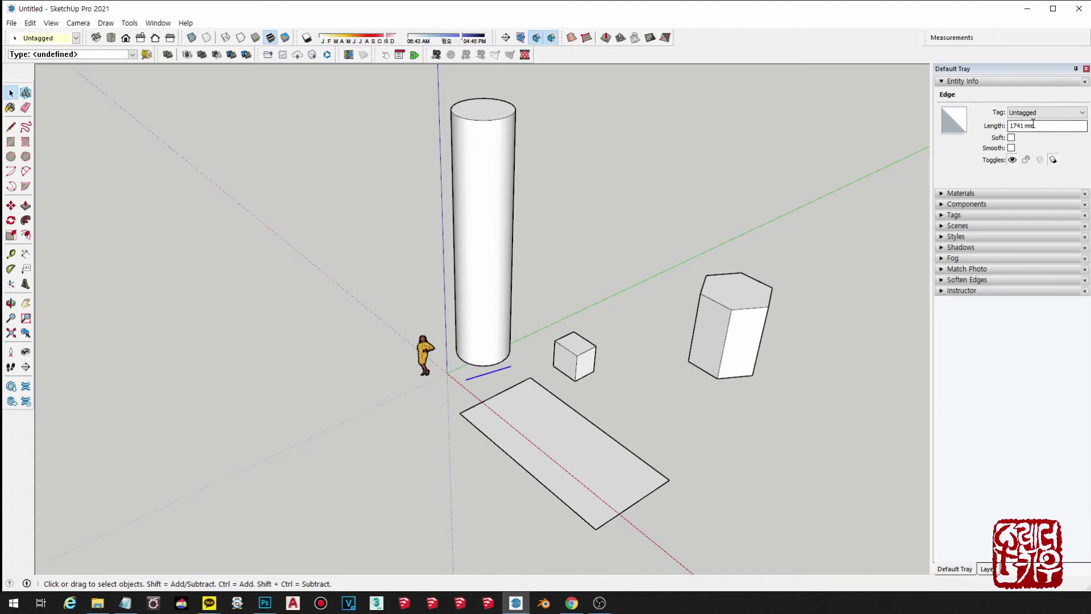
# Step: Check the cylinder's 24.96 m³ volume and the rectangle's 20.53 m² area
pyautogui.click(494, 222)
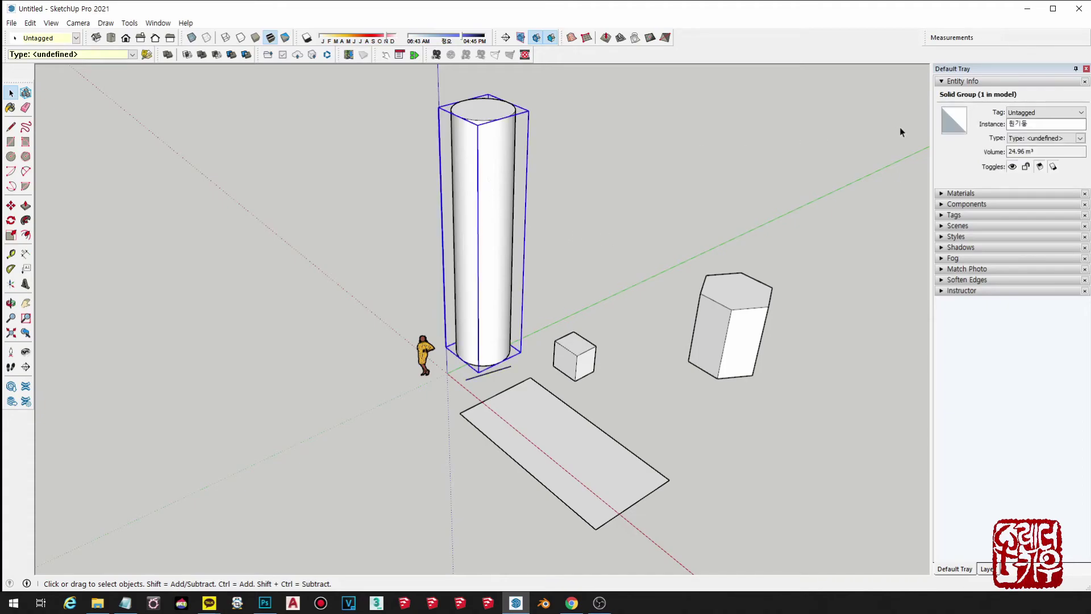
pyautogui.click(545, 432)
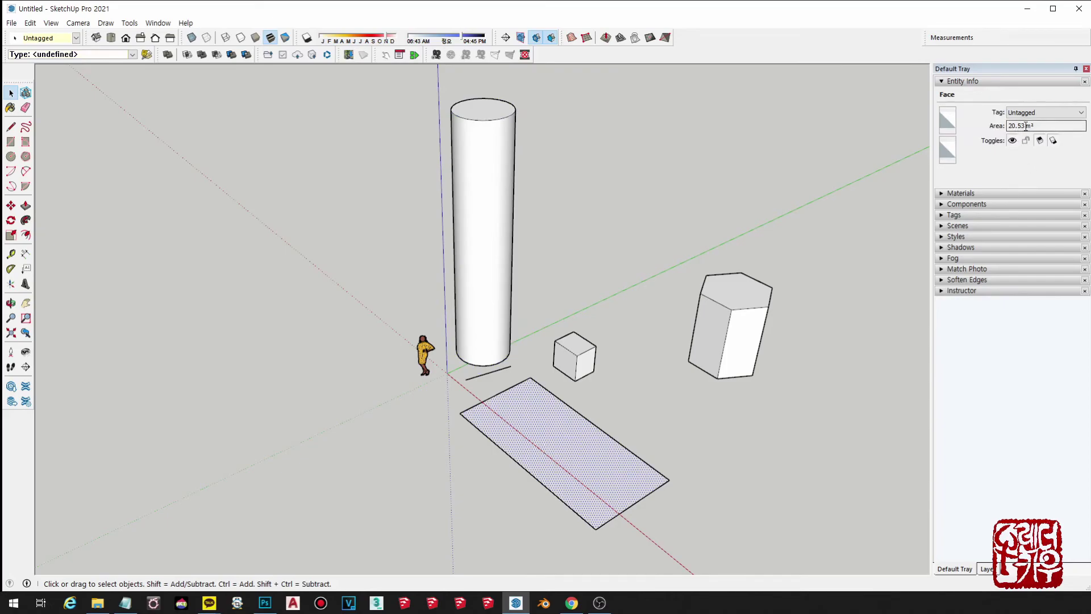
pyautogui.keyDown('shift'); pyautogui.moveTo(510, 257); pyautogui.dragTo(556, 233, button='middle'); pyautogui.keyUp('shift')
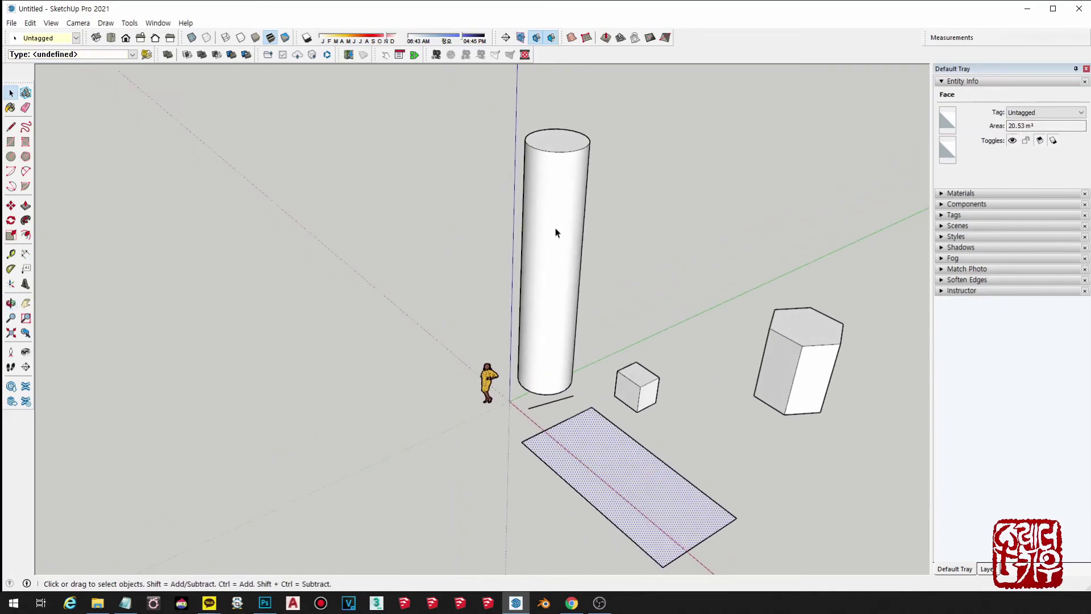
pyautogui.click(556, 233)
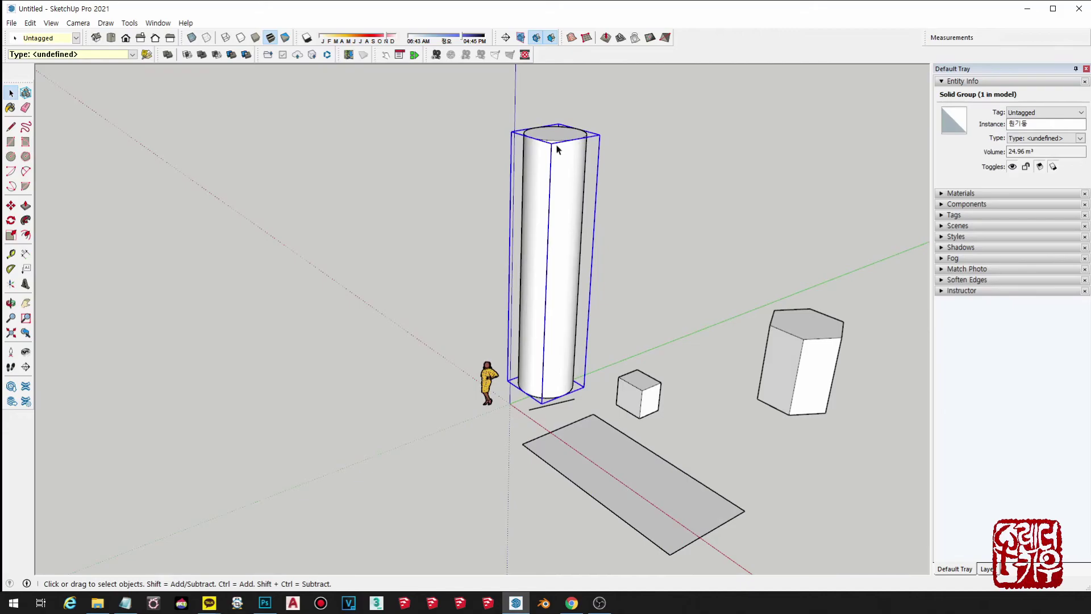
# Step: Inside the cylinder group, read the curved surface's 52.66 m² area, then select the prism
pyautogui.doubleClick(555, 232)
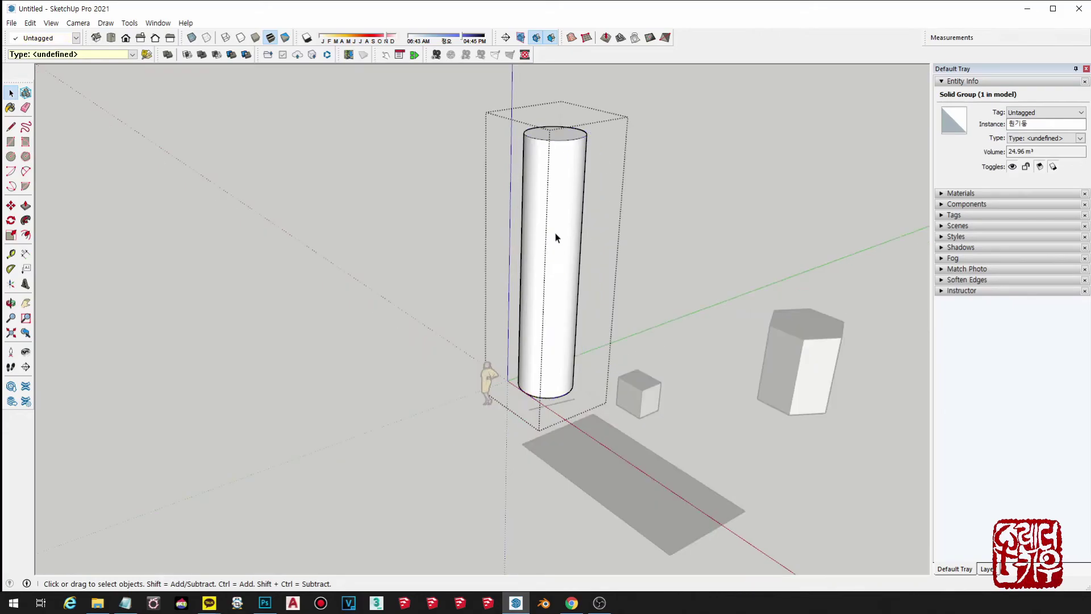
pyautogui.click(643, 335)
pyautogui.click(574, 256)
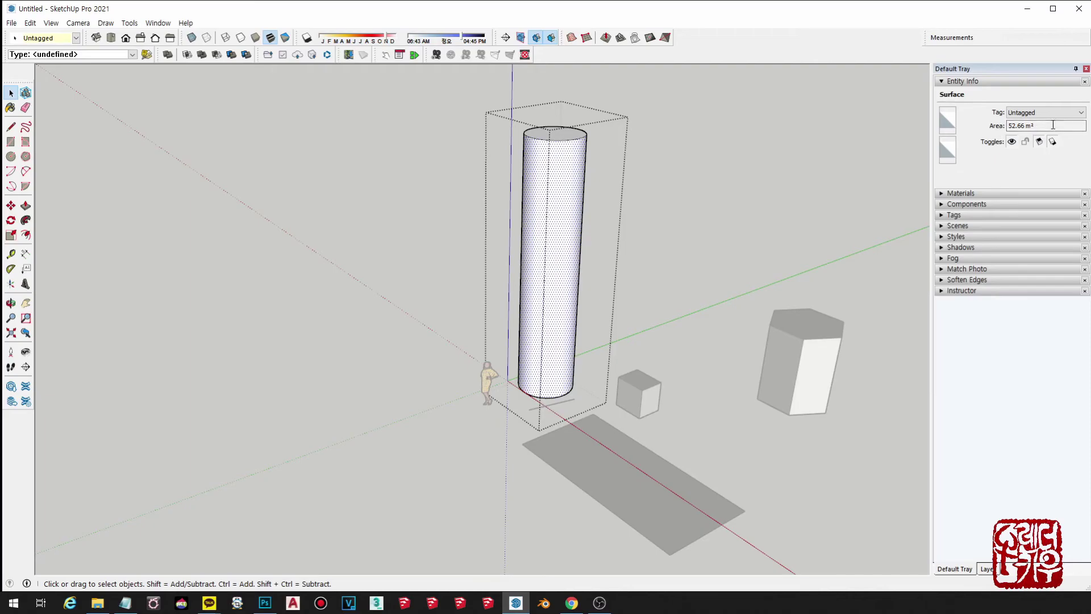
pyautogui.click(1053, 125)
pyautogui.click(790, 189)
pyautogui.moveTo(790, 190)
pyautogui.mouseDown(button='middle')
pyautogui.moveTo(587, 303)
pyautogui.moveTo(670, 262)
pyautogui.moveTo(623, 335)
pyautogui.mouseUp(button='middle')
pyautogui.click(671, 261)
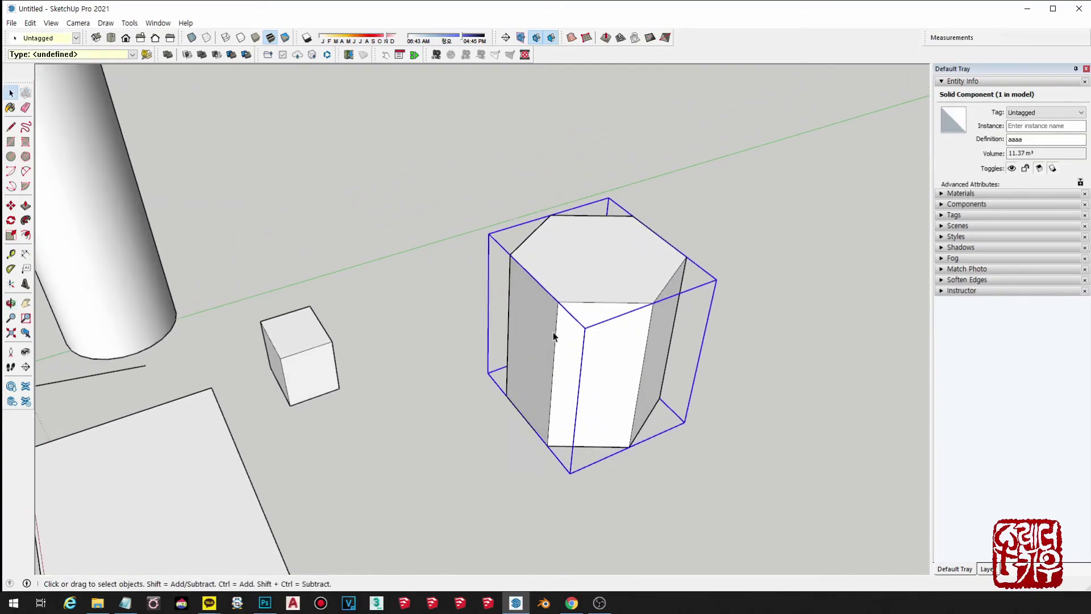
# Step: Open the prism component and read its front face's 3.5 m² area
pyautogui.scroll(2, 618, 362)
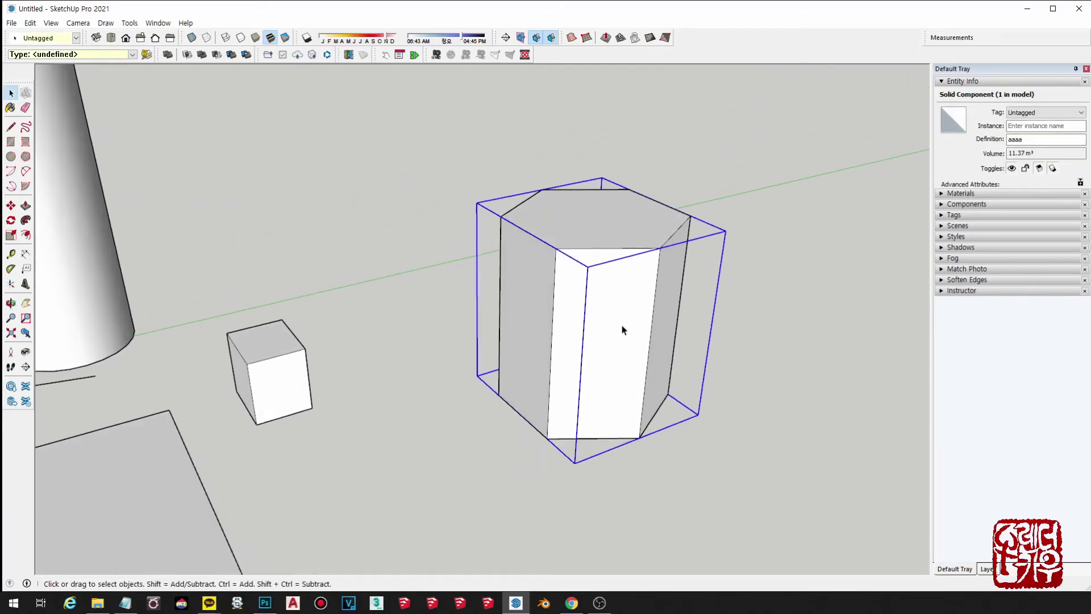
pyautogui.scroll(2, 589, 302)
pyautogui.doubleClick(595, 319)
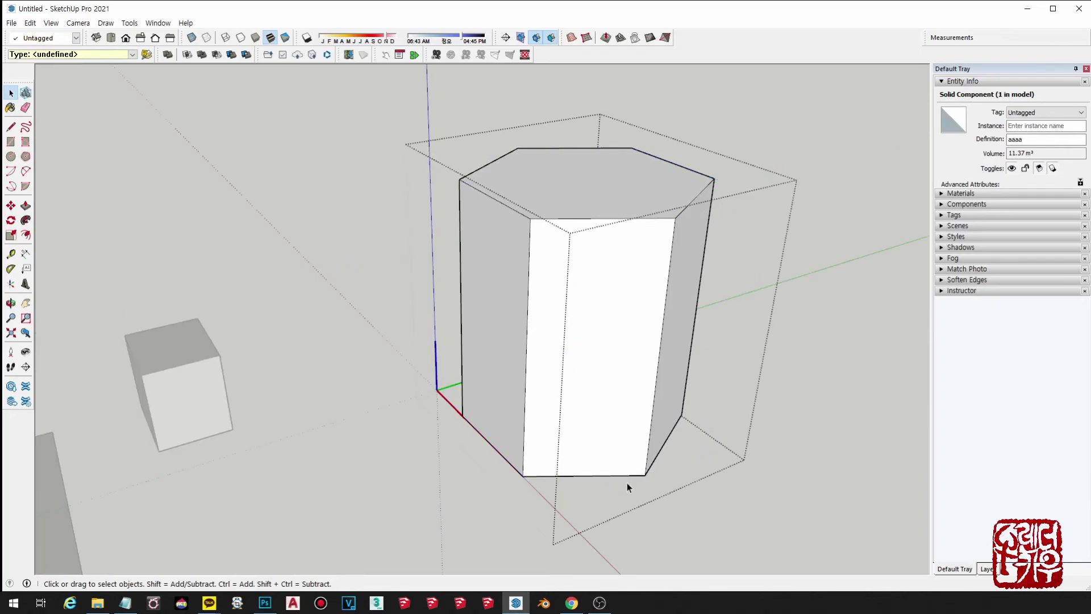
pyautogui.click(591, 318)
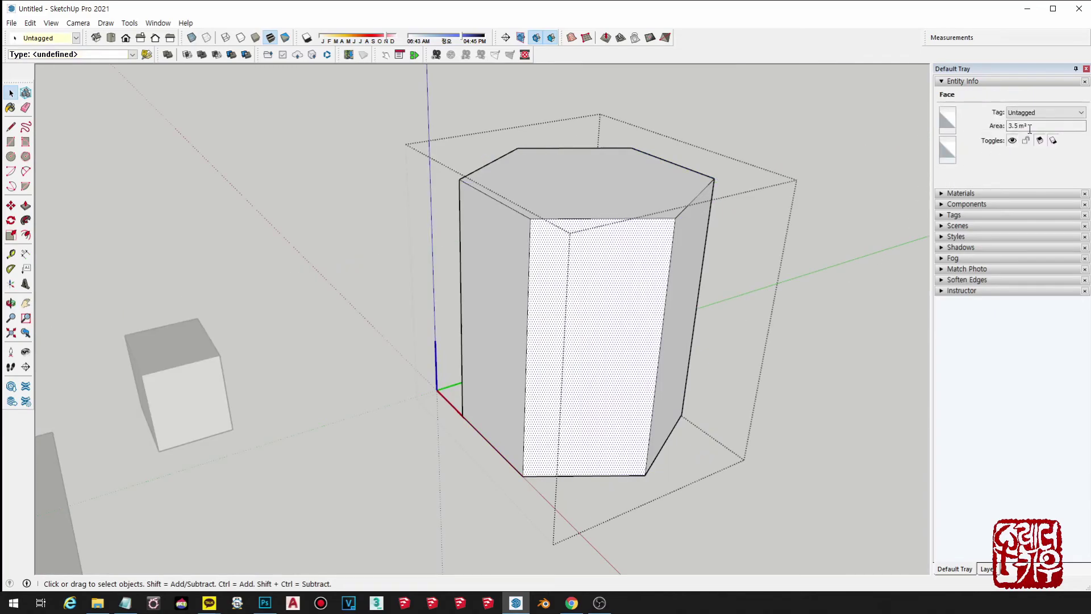
pyautogui.click(1030, 127)
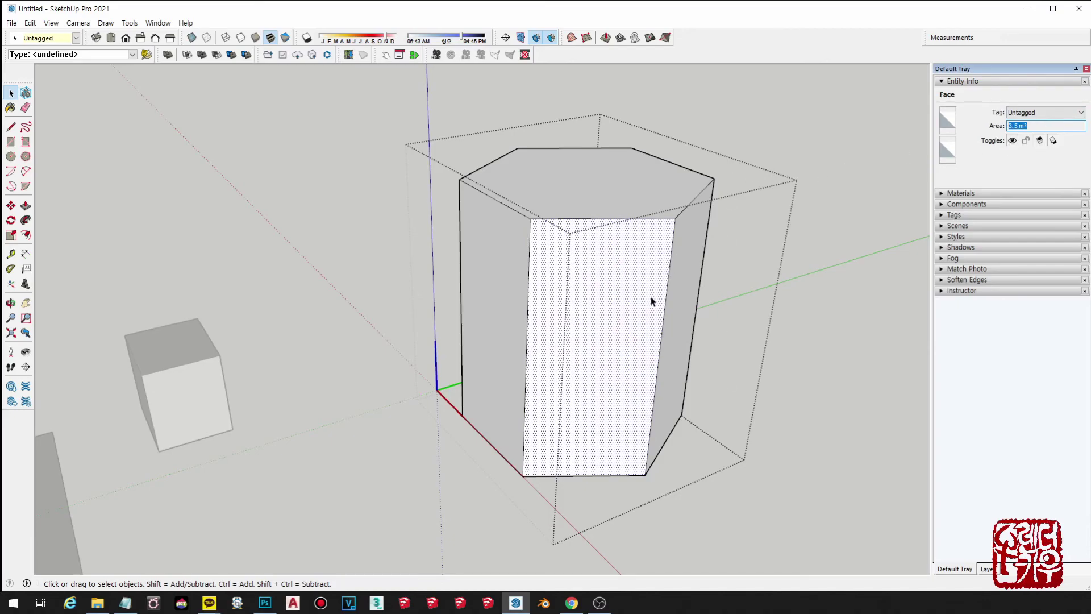
# Step: Reselect the prism to confirm its 11.37 m³ volume, then select the small cube
pyautogui.moveTo(652, 302); pyautogui.dragTo(648, 390, button='middle')
pyautogui.moveTo(587, 104)
pyautogui.mouseDown(button='middle')
pyautogui.moveTo(774, 282)
pyautogui.moveTo(793, 344)
pyautogui.moveTo(657, 350)
pyautogui.moveTo(592, 305)
pyautogui.moveTo(793, 245)
pyautogui.moveTo(798, 225)
pyautogui.mouseUp(button='middle')
pyautogui.scroll(-3, 796, 369)
pyautogui.click(798, 225)
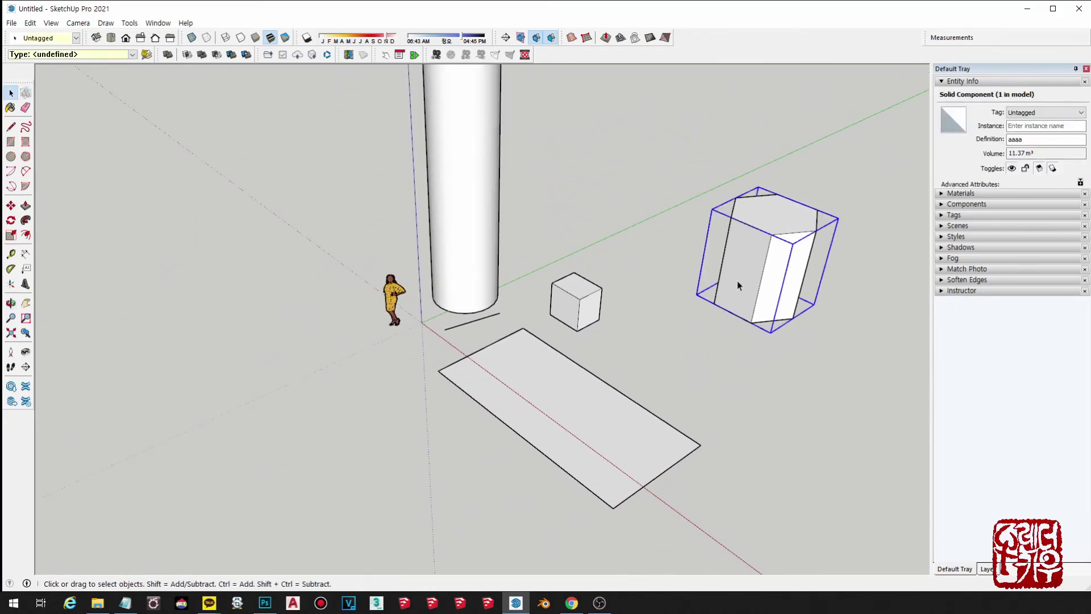
pyautogui.moveTo(738, 284); pyautogui.dragTo(813, 339, button='middle')
pyautogui.click(537, 285)
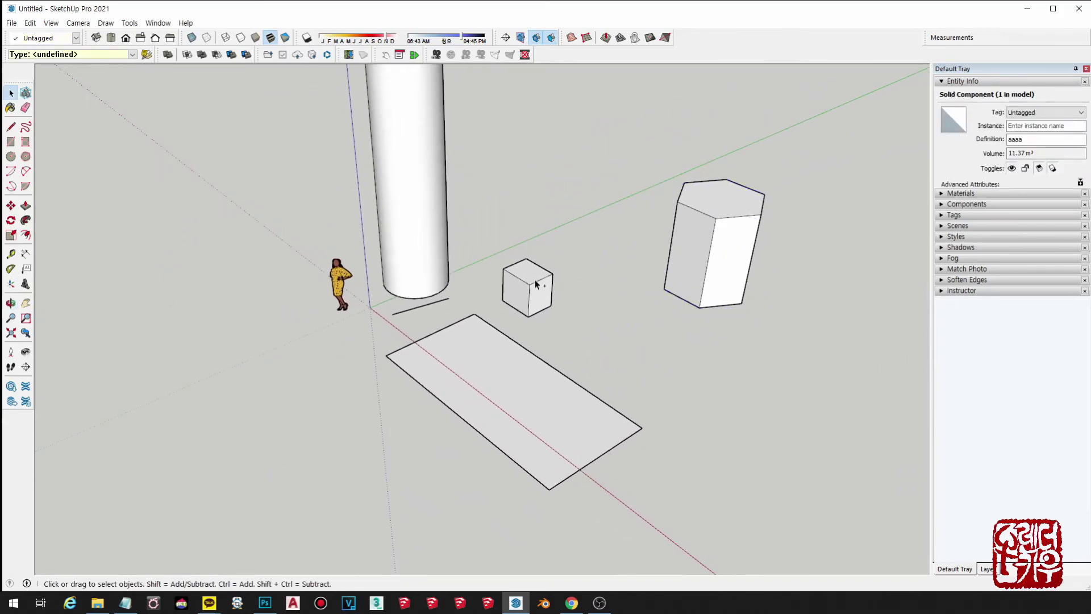
# Step: Select cube and prism together, then the ground rectangle to read its 20.53 m² area
pyautogui.keyDown('shift'); pyautogui.click(733, 244); pyautogui.keyUp('shift')
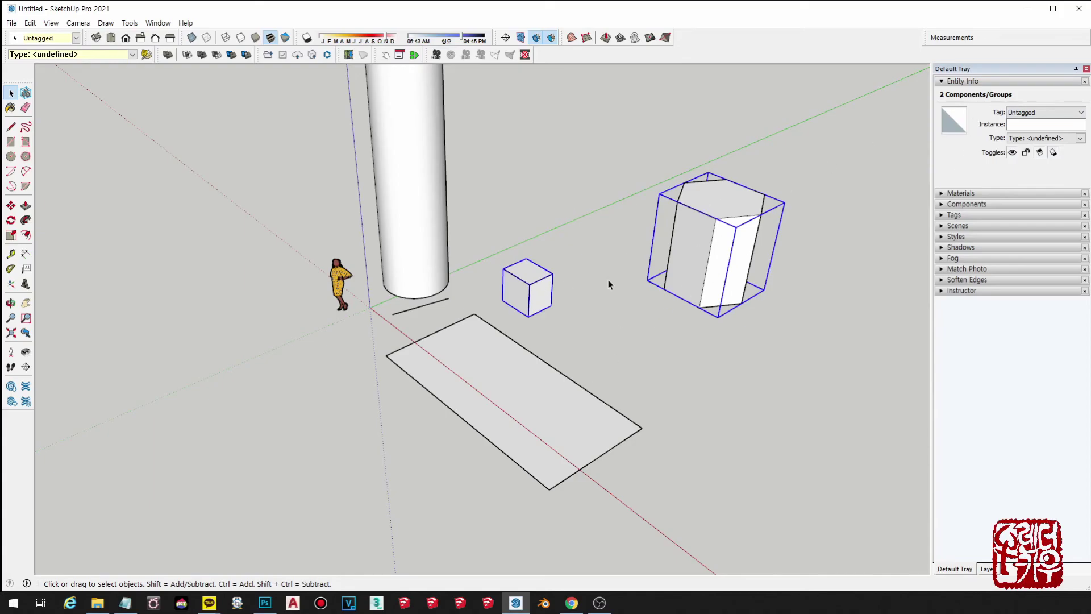
pyautogui.click(753, 362)
pyautogui.click(479, 391)
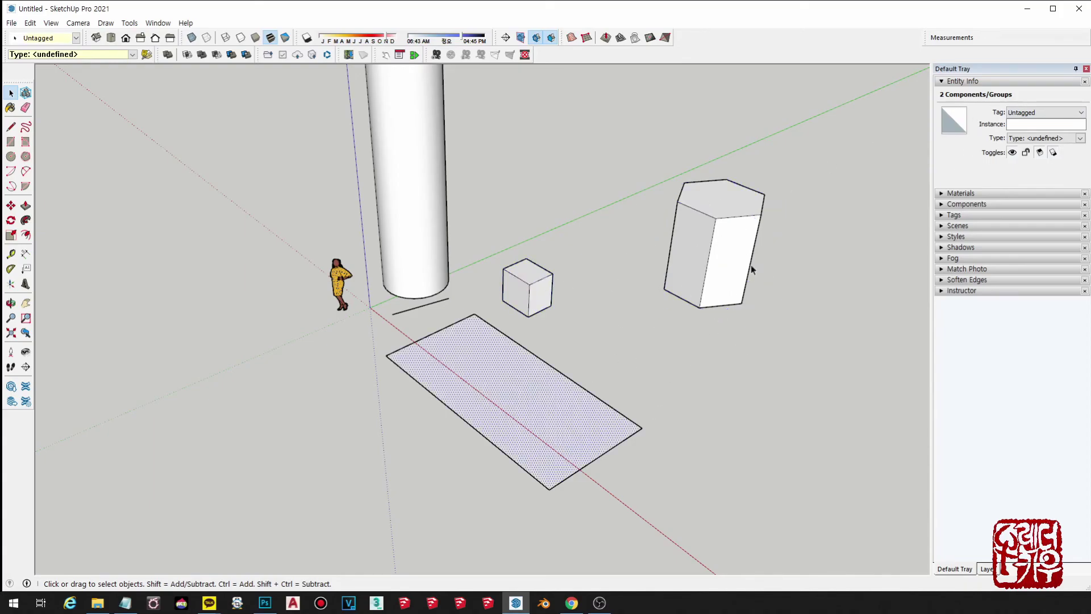
pyautogui.moveTo(752, 265)
pyautogui.mouseDown(button='middle')
pyautogui.moveTo(786, 297)
pyautogui.moveTo(711, 361)
pyautogui.mouseUp(button='middle')
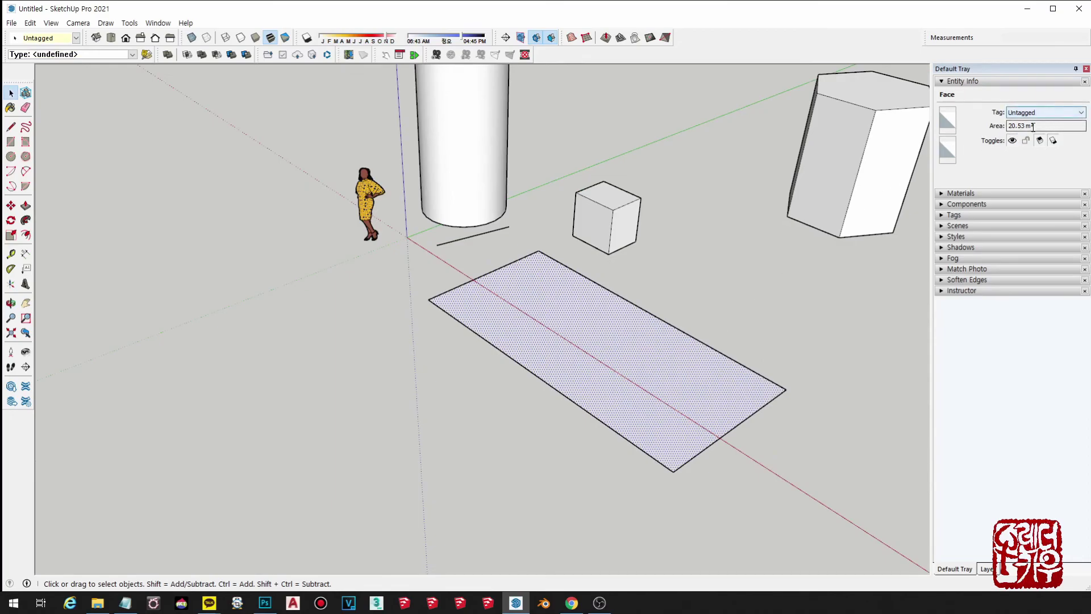
# Step: Measure one rectangle edge at about 6481 mm, then all four edges at about 19297 mm
pyautogui.click(699, 340)
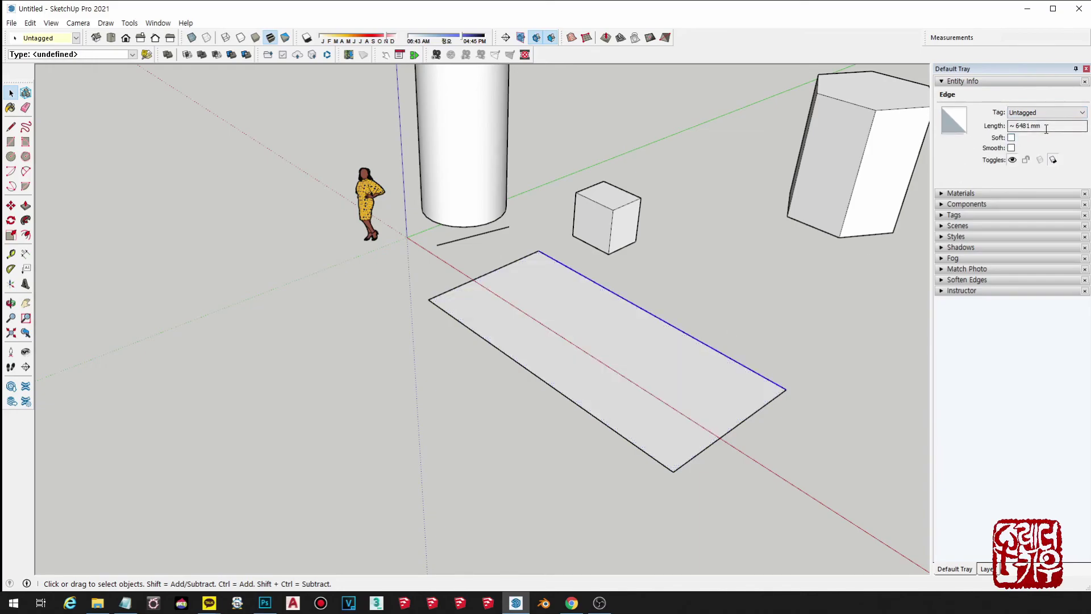
pyautogui.click(762, 316)
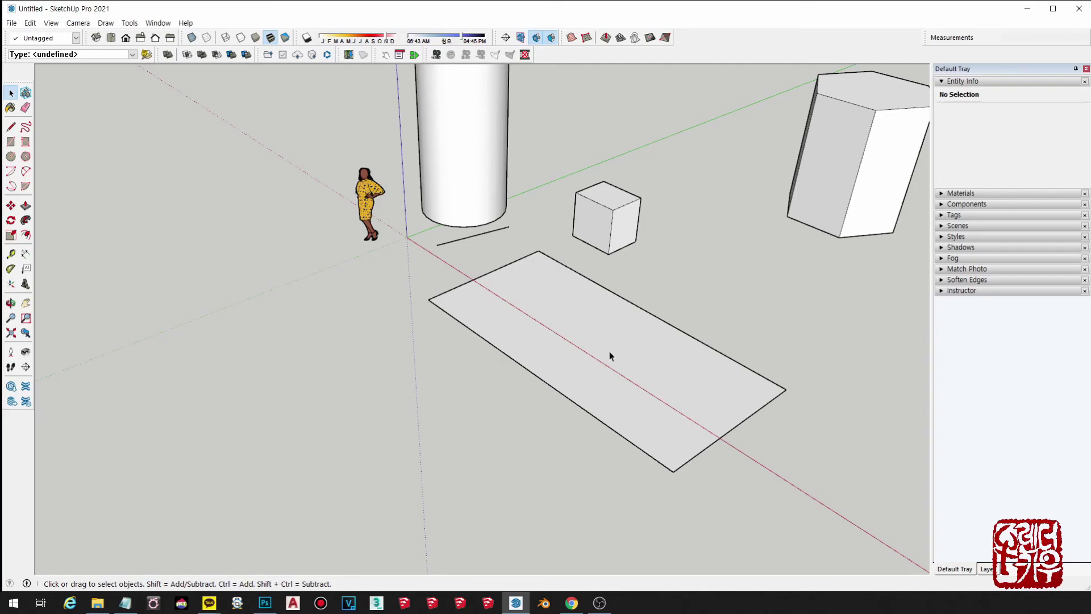
pyautogui.doubleClick(579, 336)
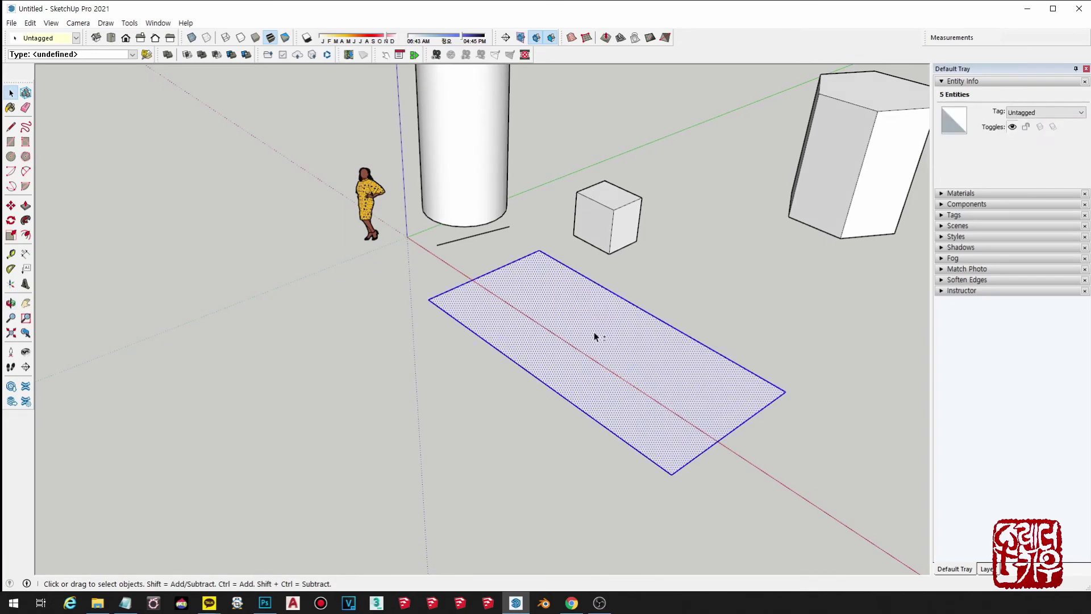
pyautogui.keyDown('shift'); pyautogui.click(595, 332); pyautogui.keyUp('shift')
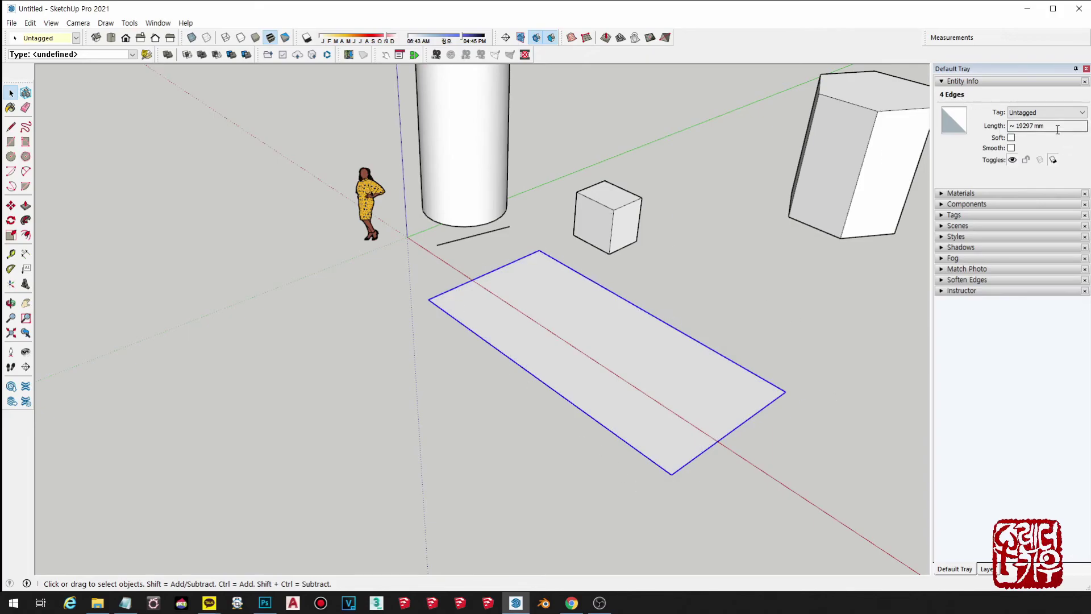
pyautogui.click(1028, 125)
# Step: Reselect the rectangle's four edges by adding and removing the face
pyautogui.keyDown('shift'); pyautogui.click(600, 342); pyautogui.keyUp('shift')
pyautogui.keyDown('shift'); pyautogui.click(605, 375); pyautogui.keyUp('shift')
pyautogui.hotkey('ctrl', 't')
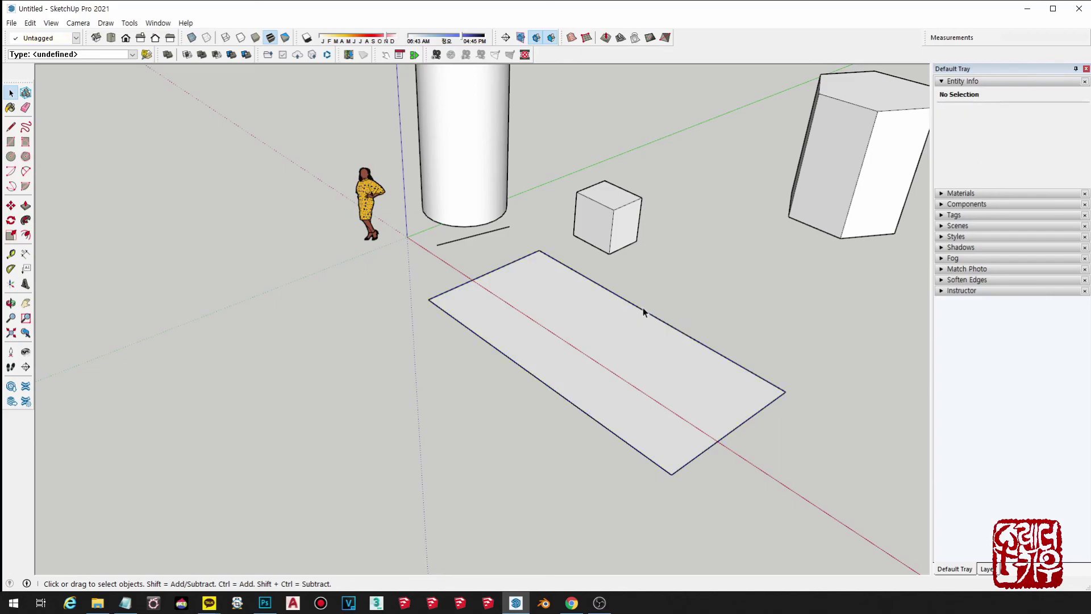
pyautogui.click(646, 312)
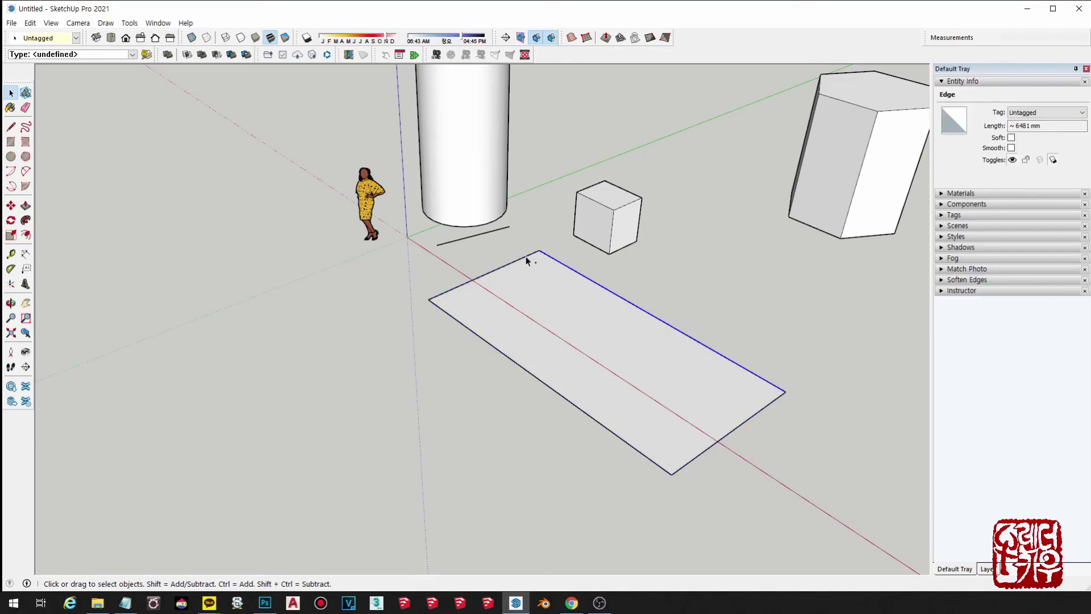
pyautogui.keyDown('shift'); pyautogui.click(493, 346); pyautogui.keyUp('shift')
pyautogui.keyDown('shift'); pyautogui.click(587, 337); pyautogui.keyUp('shift')
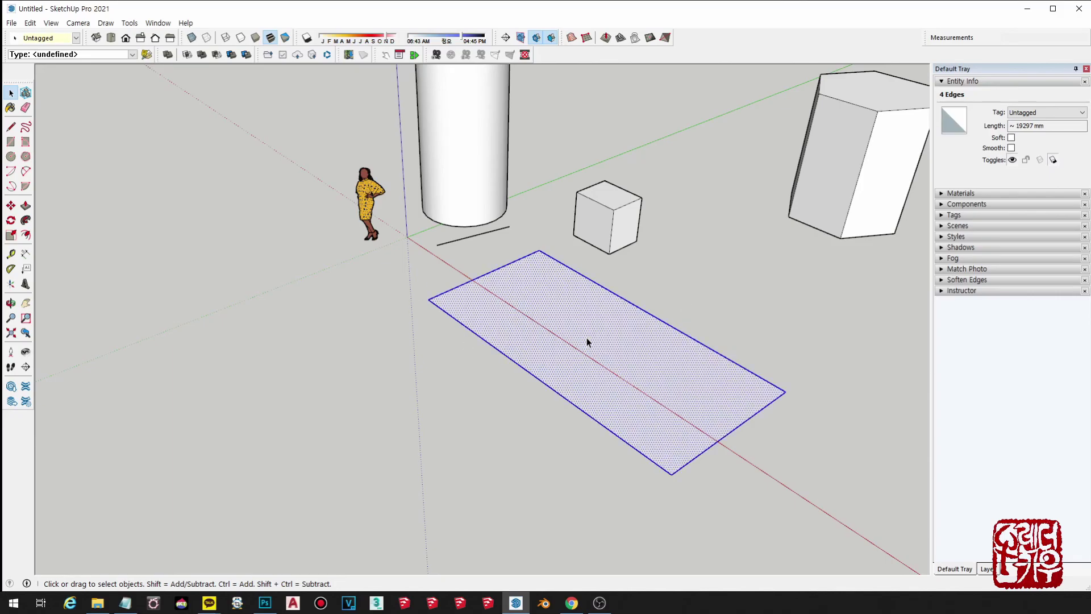
pyautogui.keyDown('shift'); pyautogui.click(609, 359); pyautogui.keyUp('shift')
# Step: Box-select the rectangle and refine the selection to just its four edges
pyautogui.moveTo(545, 340); pyautogui.dragTo(799, 462, button='middle')
pyautogui.moveTo(547, 238); pyautogui.dragTo(421, 257, button='middle')
pyautogui.click(421, 258)
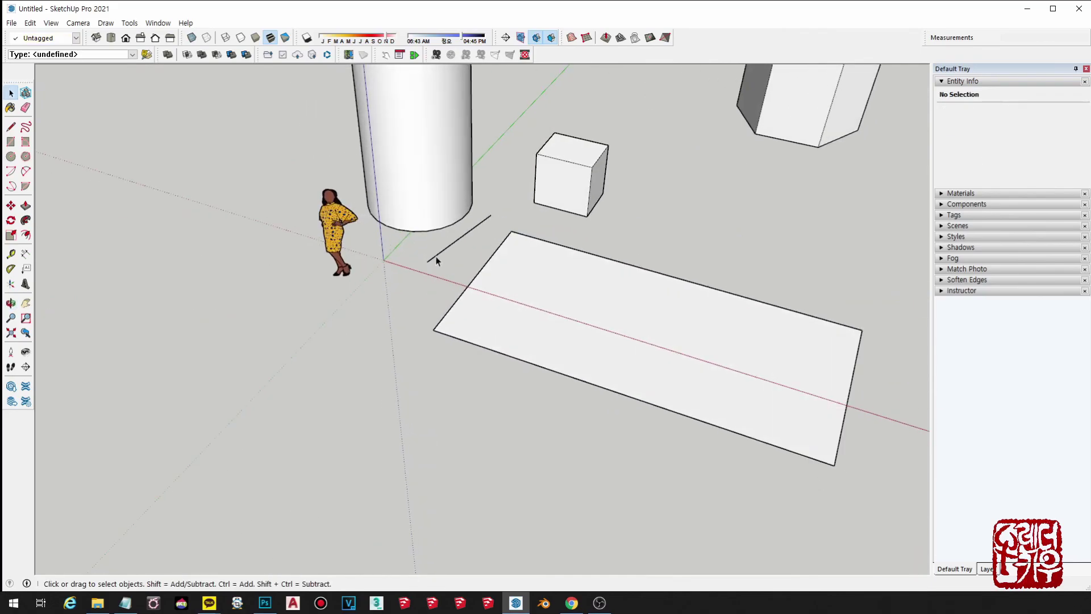
pyautogui.moveTo(488, 269); pyautogui.dragTo(483, 258)
pyautogui.keyDown('shift'); pyautogui.moveTo(614, 318); pyautogui.dragTo(515, 287, button='middle'); pyautogui.keyUp('shift')
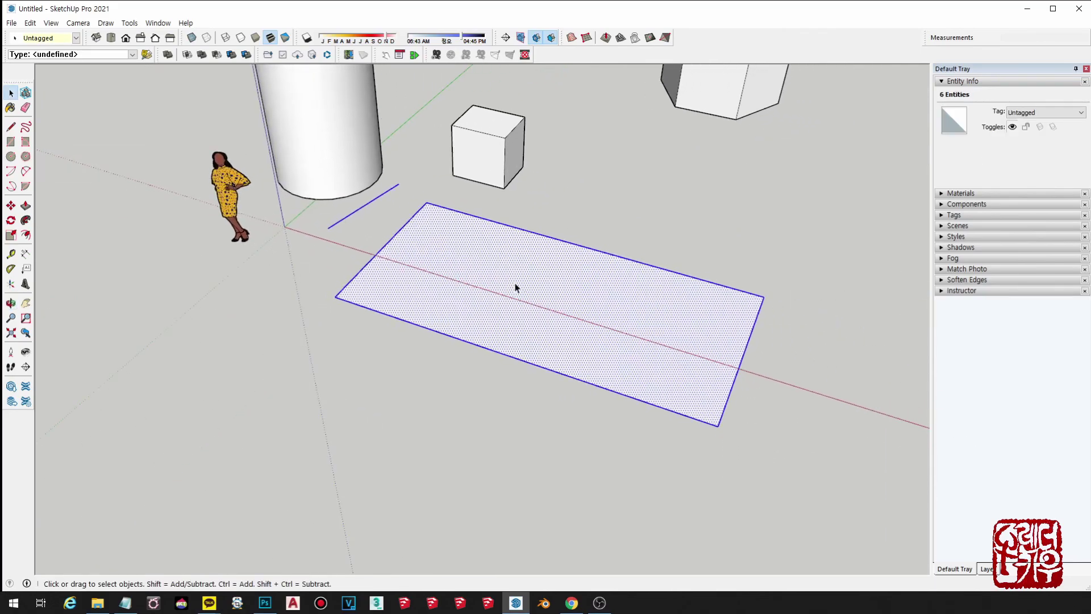
pyautogui.moveTo(704, 379); pyautogui.dragTo(365, 228)
pyautogui.keyDown('shift'); pyautogui.click(509, 286); pyautogui.keyUp('shift')
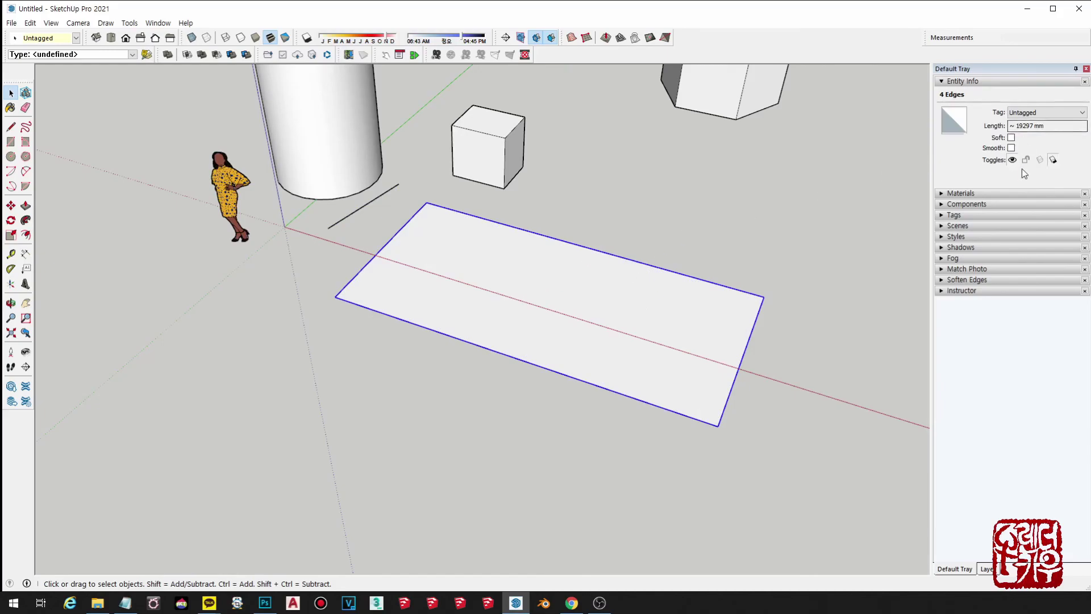
# Step: Select the rectangle face, then reselect the hexagonal prism showing 11.37 m³
pyautogui.moveTo(754, 309)
pyautogui.mouseDown(button='middle')
pyautogui.moveTo(616, 373)
pyautogui.moveTo(681, 444)
pyautogui.moveTo(599, 345)
pyautogui.moveTo(597, 384)
pyautogui.mouseUp(button='middle')
pyautogui.click(640, 449)
pyautogui.click(714, 209)
pyautogui.moveTo(714, 210); pyautogui.dragTo(661, 250, button='middle')
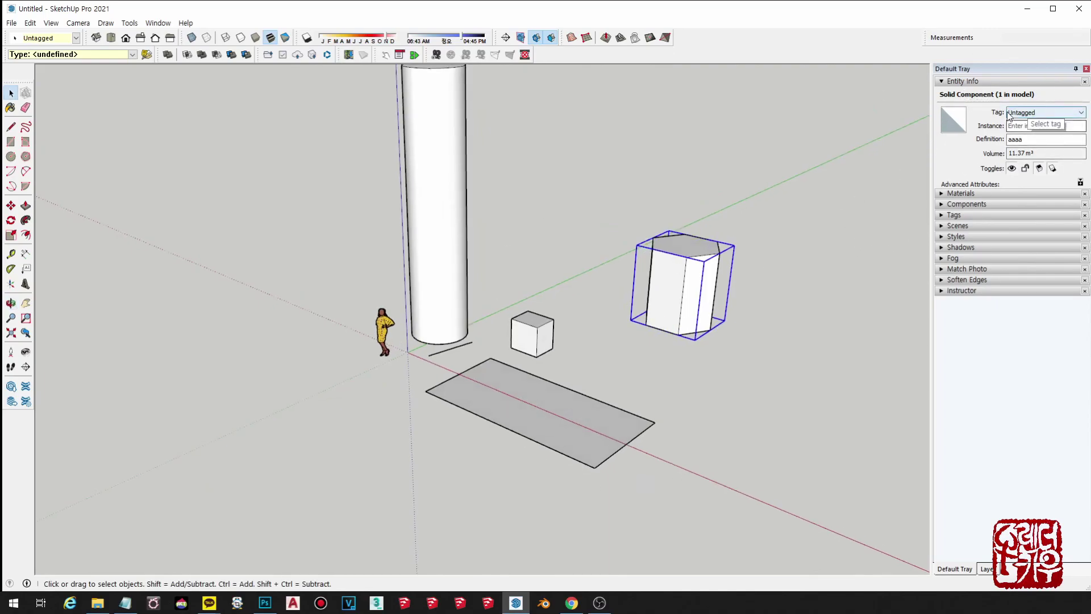
pyautogui.click(942, 82)
pyautogui.click(943, 82)
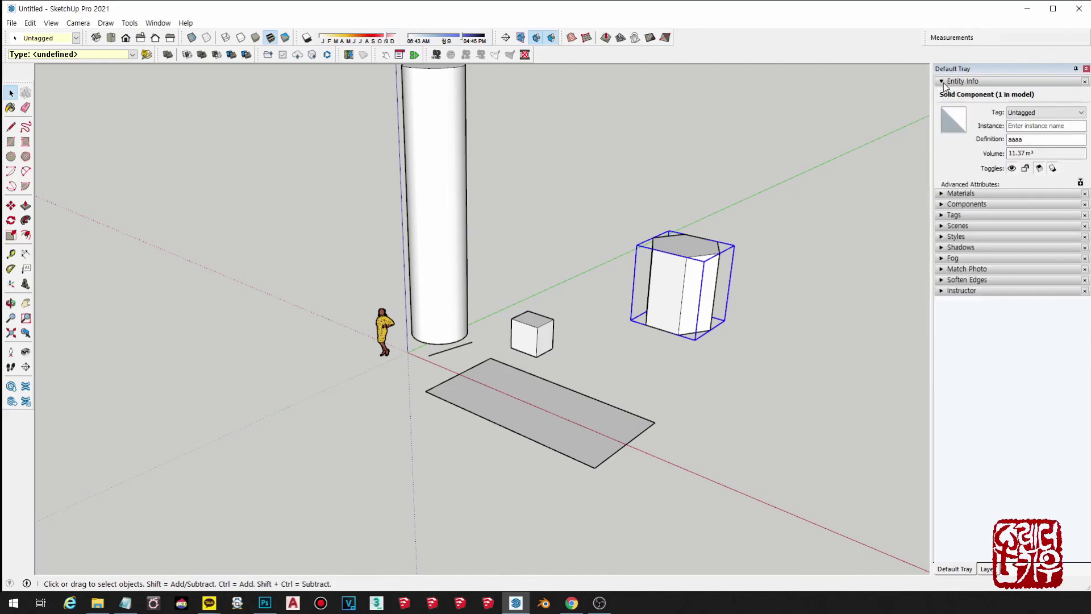
pyautogui.click(942, 82)
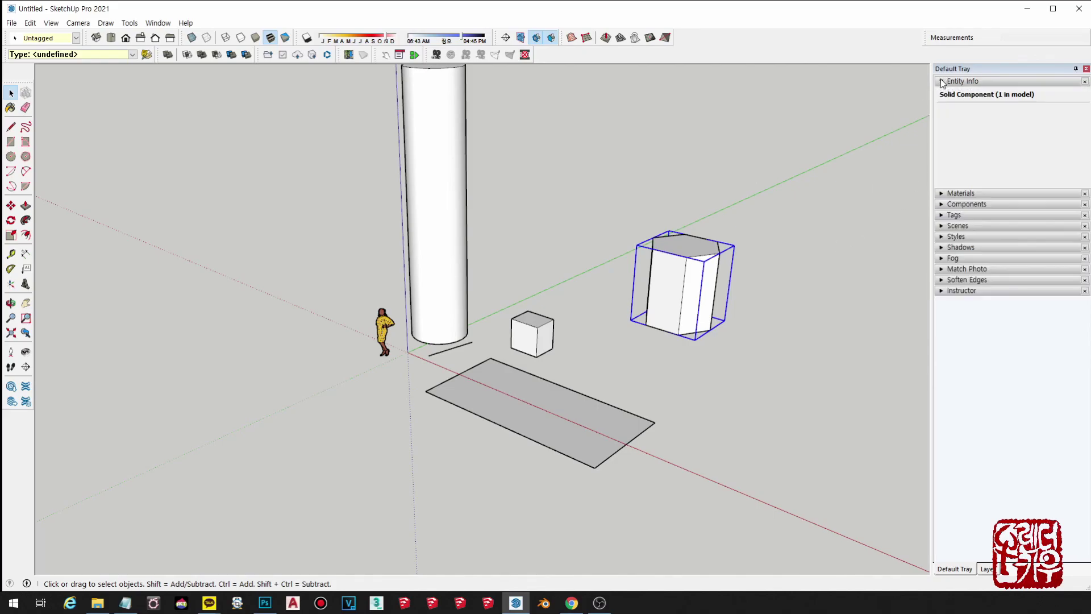
pyautogui.rightClick(678, 271)
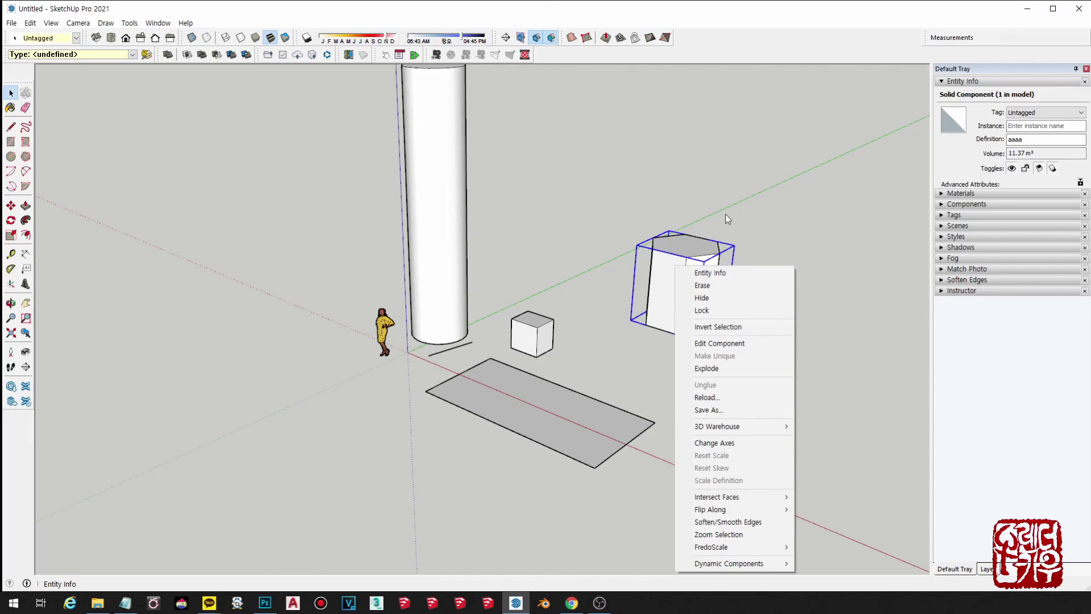
pyautogui.click(793, 193)
pyautogui.moveTo(795, 190)
pyautogui.mouseDown(button='middle')
pyautogui.moveTo(909, 115)
pyautogui.moveTo(850, 302)
pyautogui.mouseUp(button='middle')
pyautogui.click(690, 282)
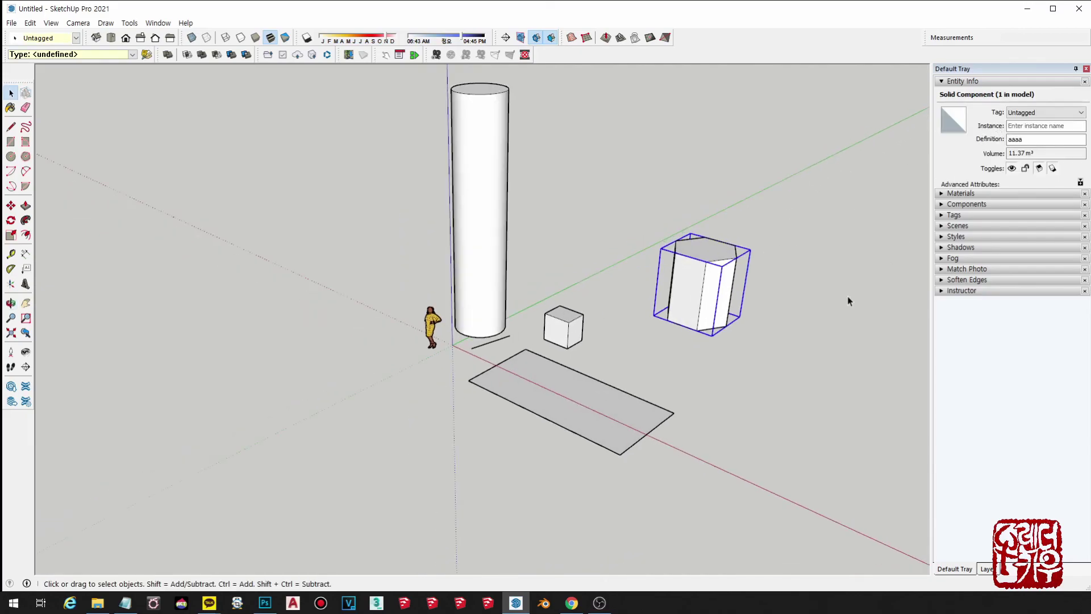
pyautogui.moveTo(751, 344); pyautogui.dragTo(916, 165, button='middle')
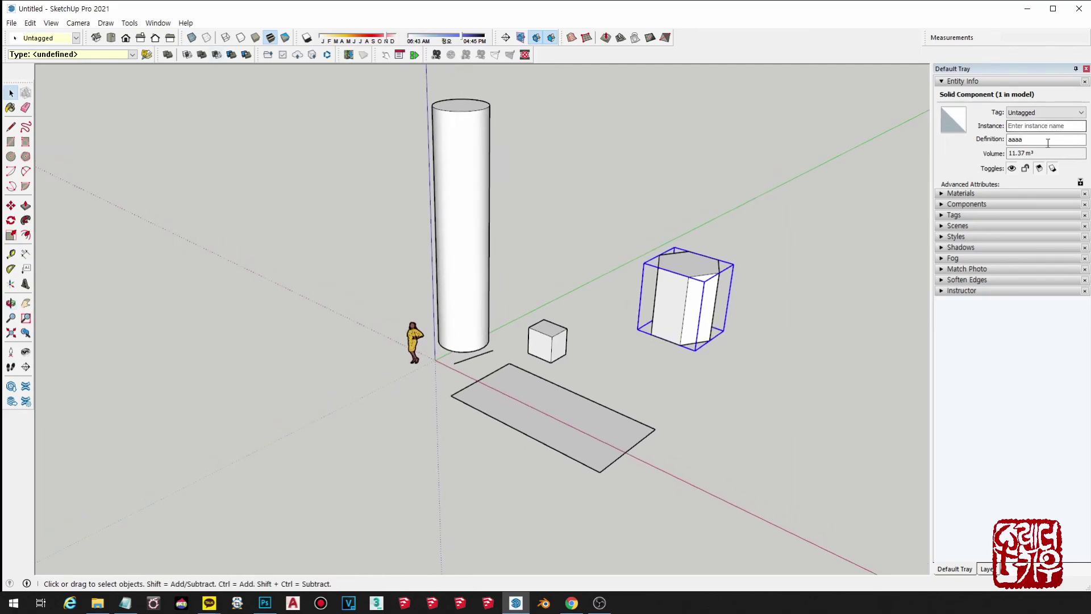
pyautogui.moveTo(699, 370); pyautogui.dragTo(841, 267, button='middle')
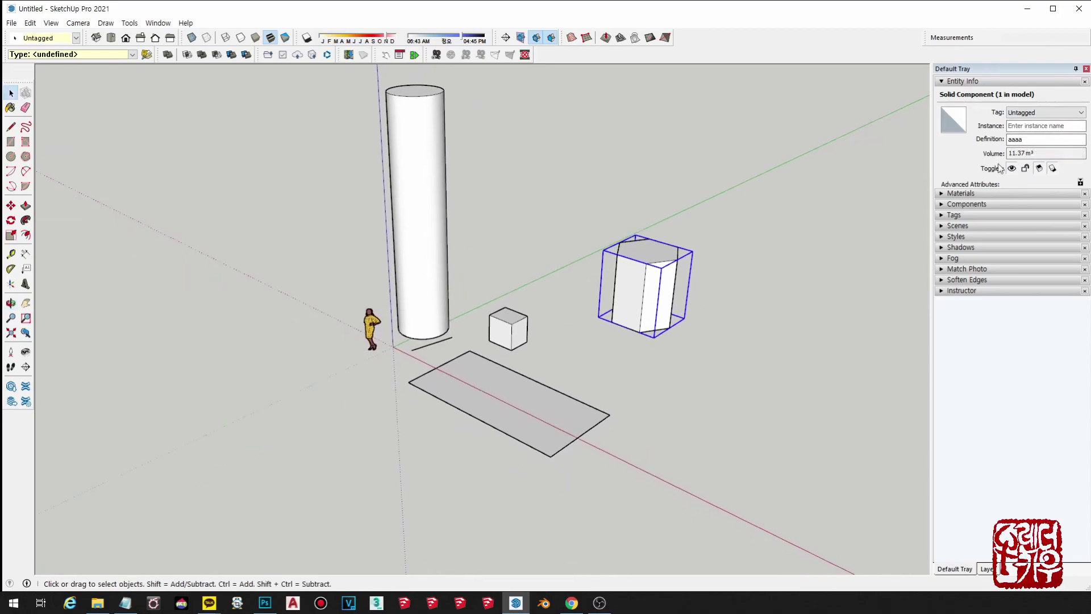
pyautogui.click(1016, 153)
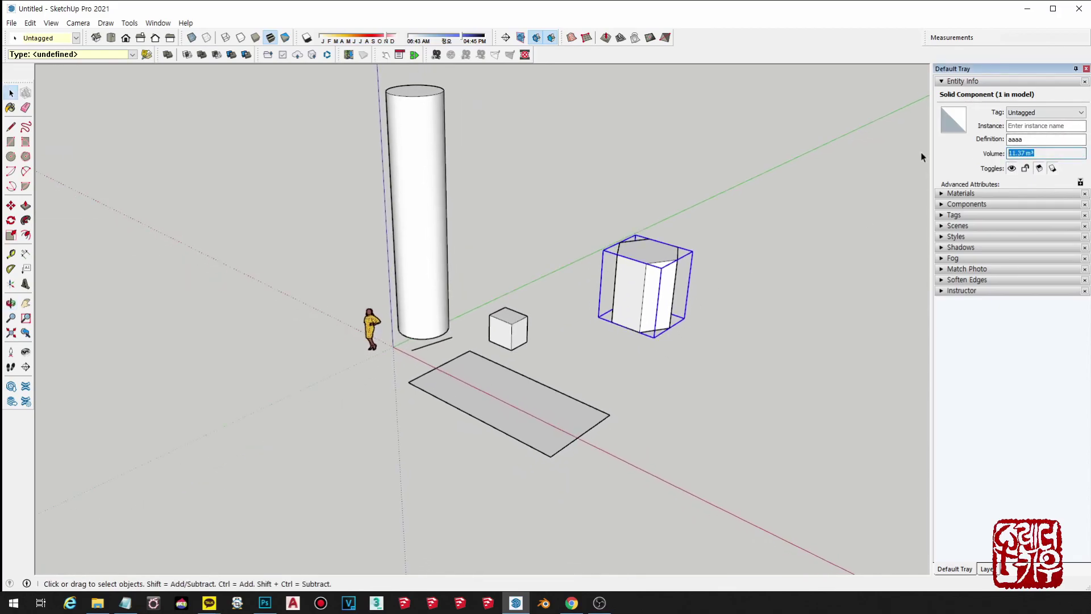
pyautogui.click(872, 188)
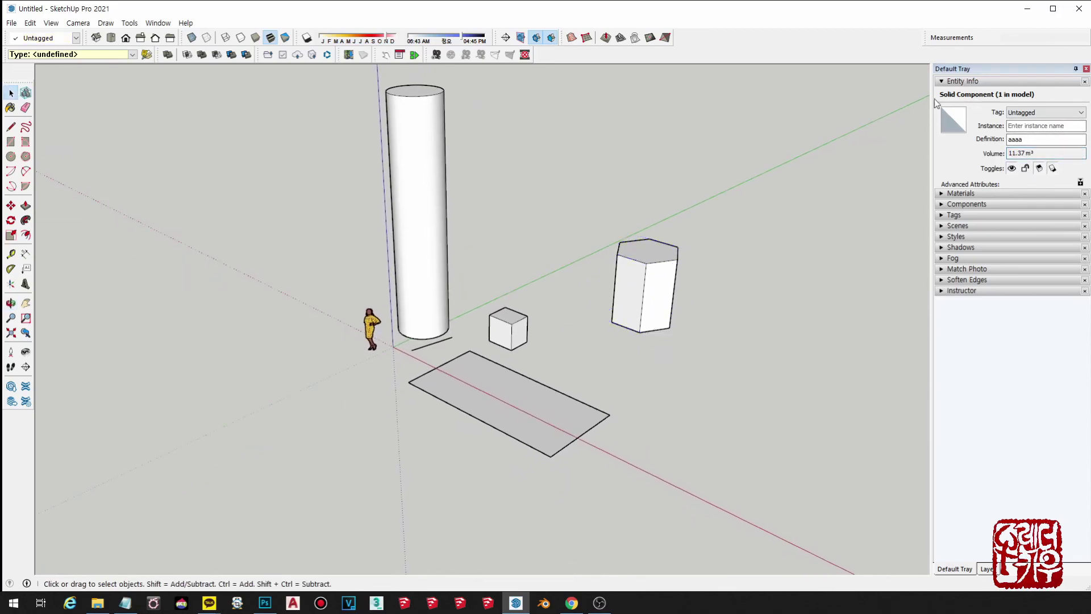
pyautogui.click(960, 83)
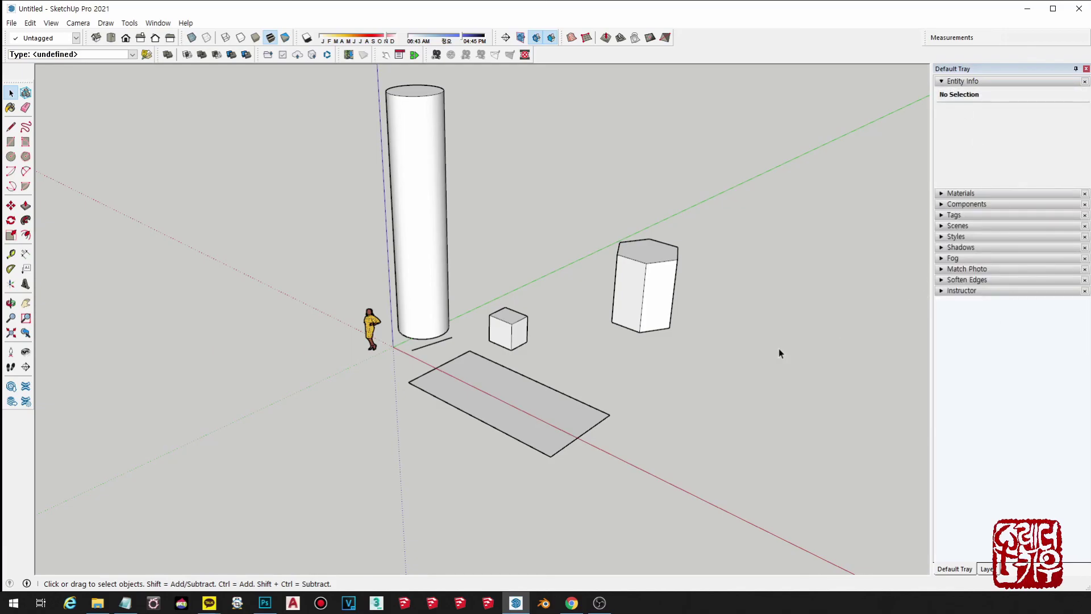